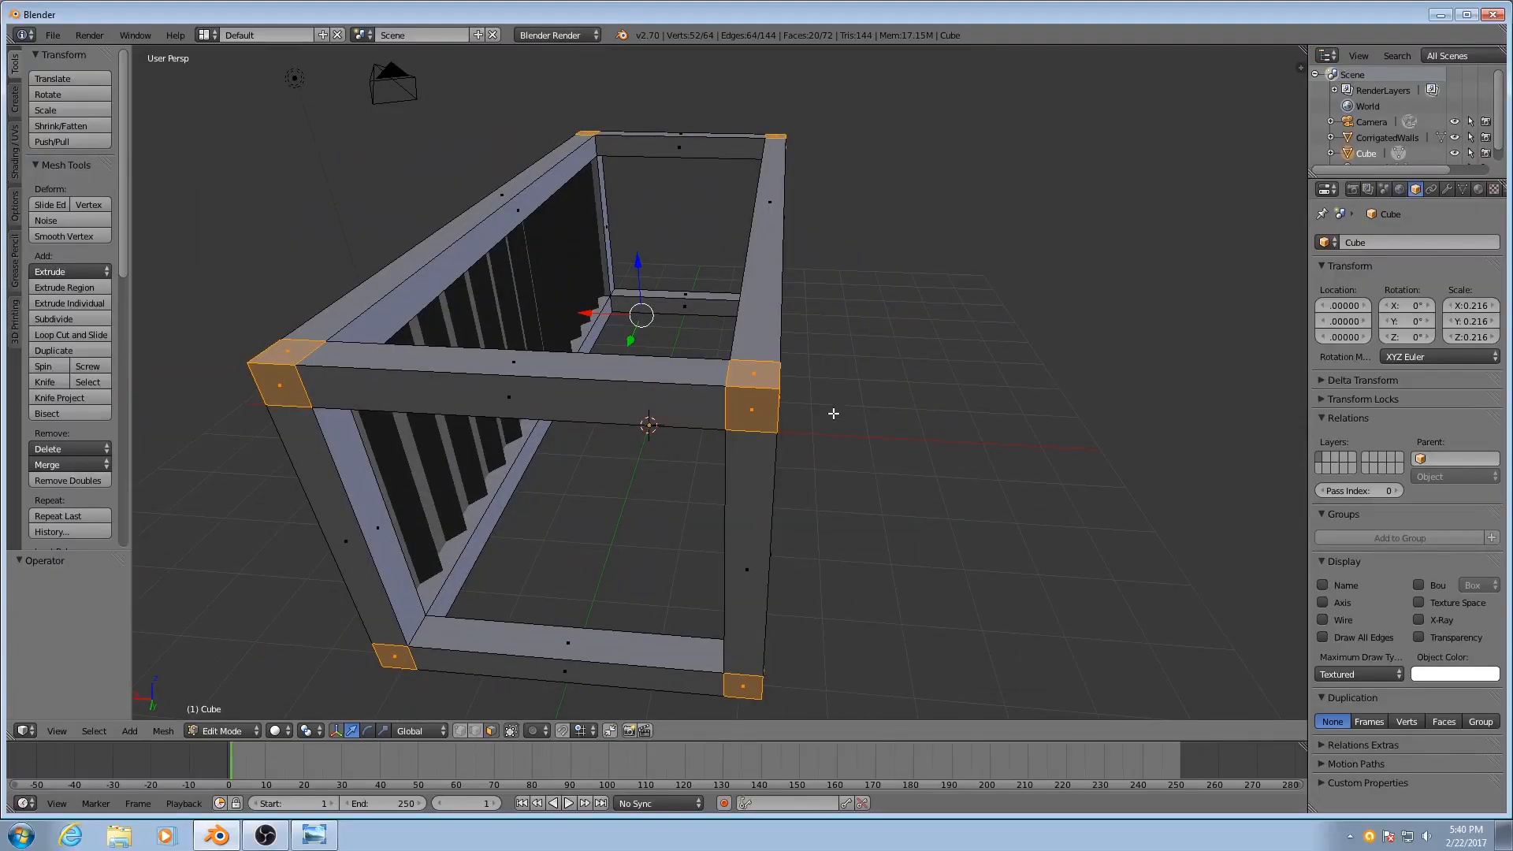
Extrude the selected corner faces of the container frame outward along their normals by about 0.55 to form thicker corner blocks.
key(alt+e)
click(834, 414)
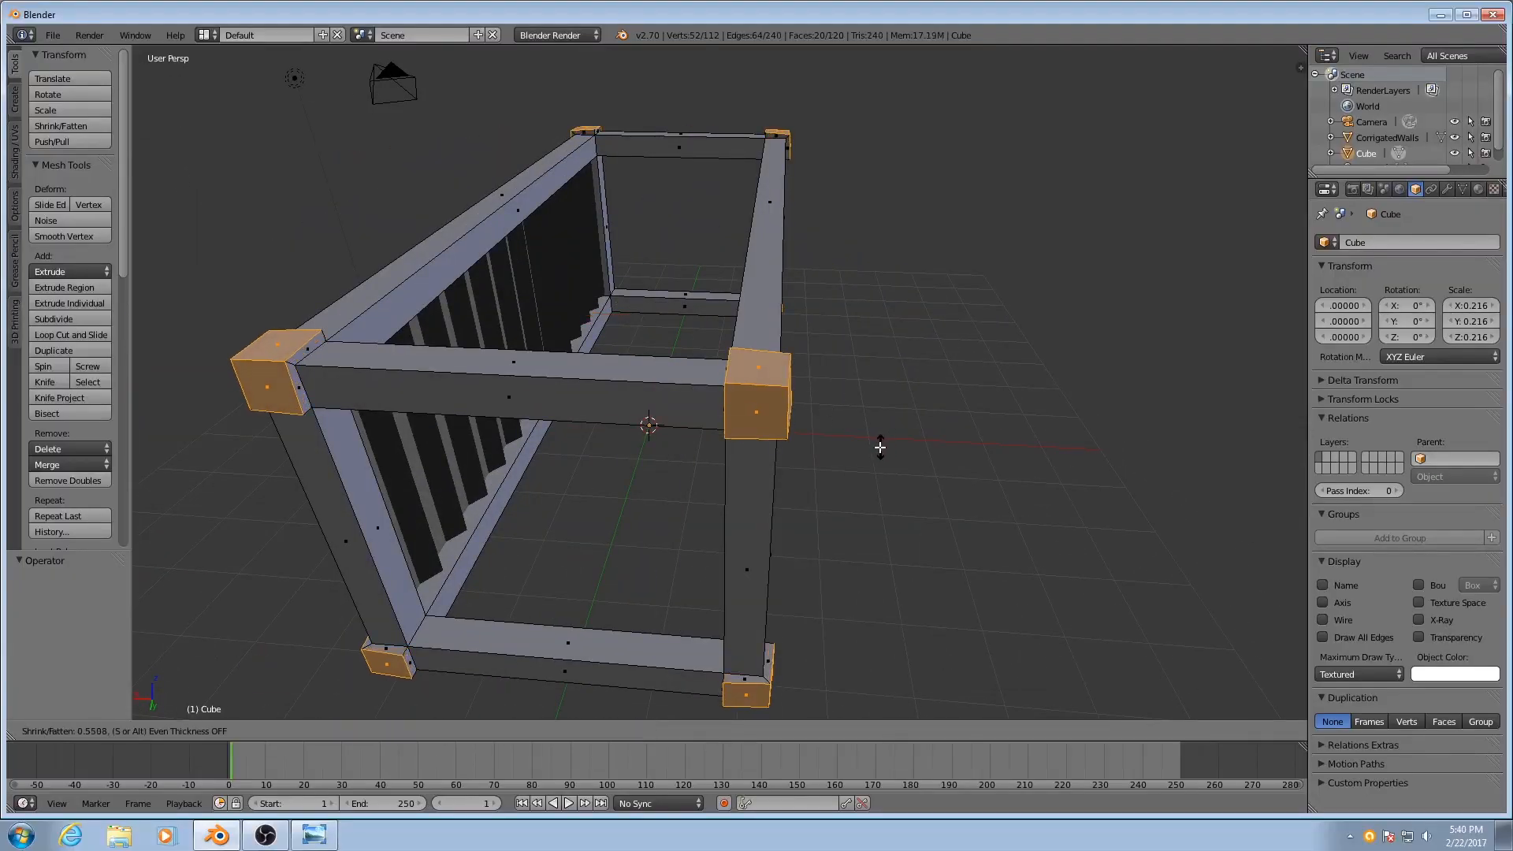
click(881, 446)
middle_drag(881, 447, 678, 425)
key(Tab)
key(Tab)
Delete the selected frame faces hidden behind the corrugated walls along the container's inner bottom edge.
right_click(686, 431)
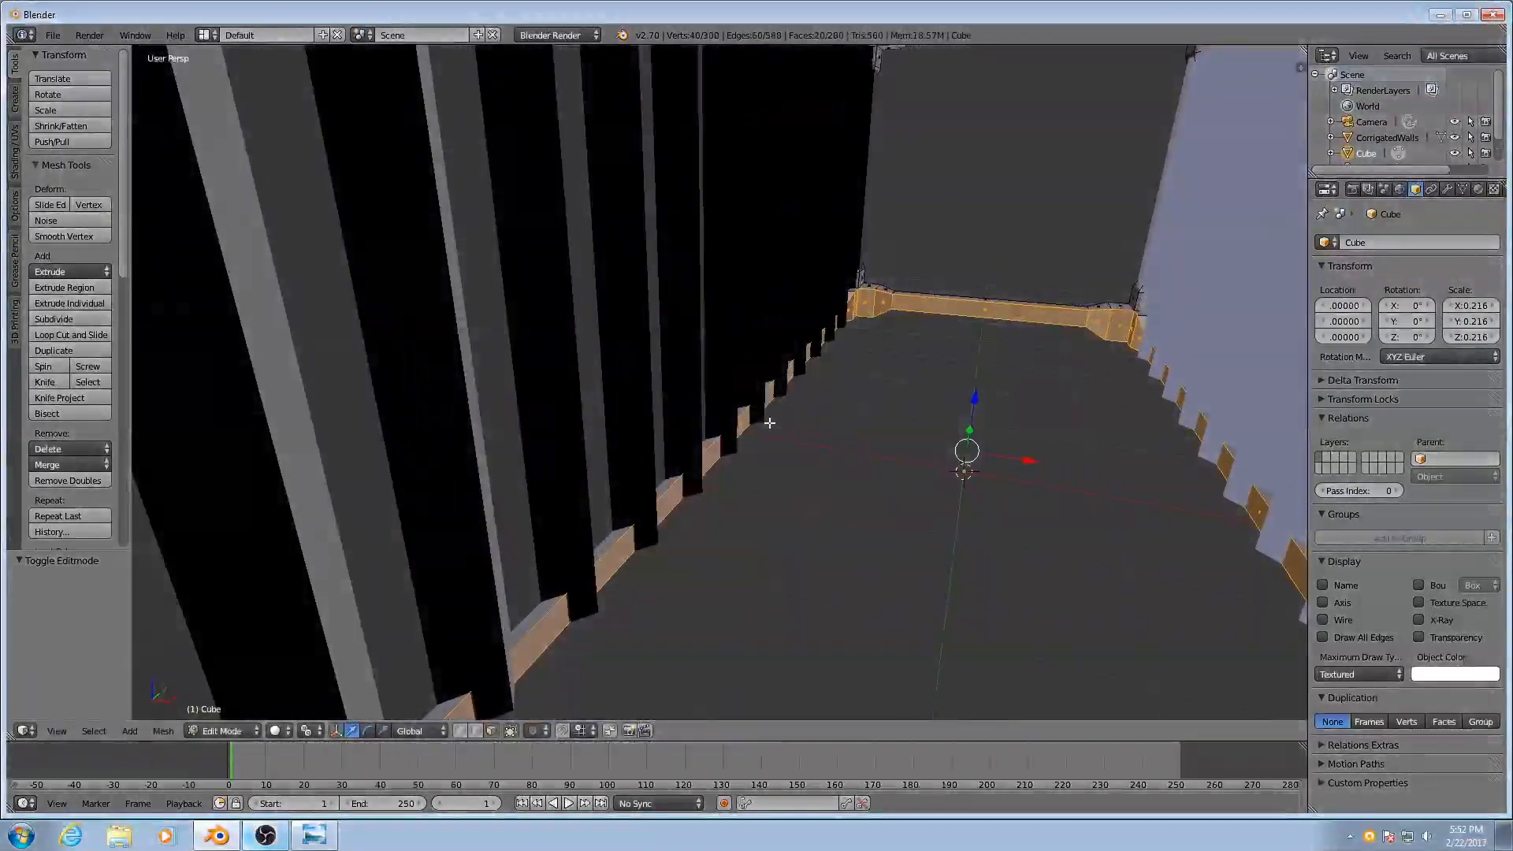
key(x)
click(766, 424)
scroll(764, 422, down, 5)
middle_drag(764, 422, 719, 443)
scroll(683, 430, down, 3)
key(Tab)
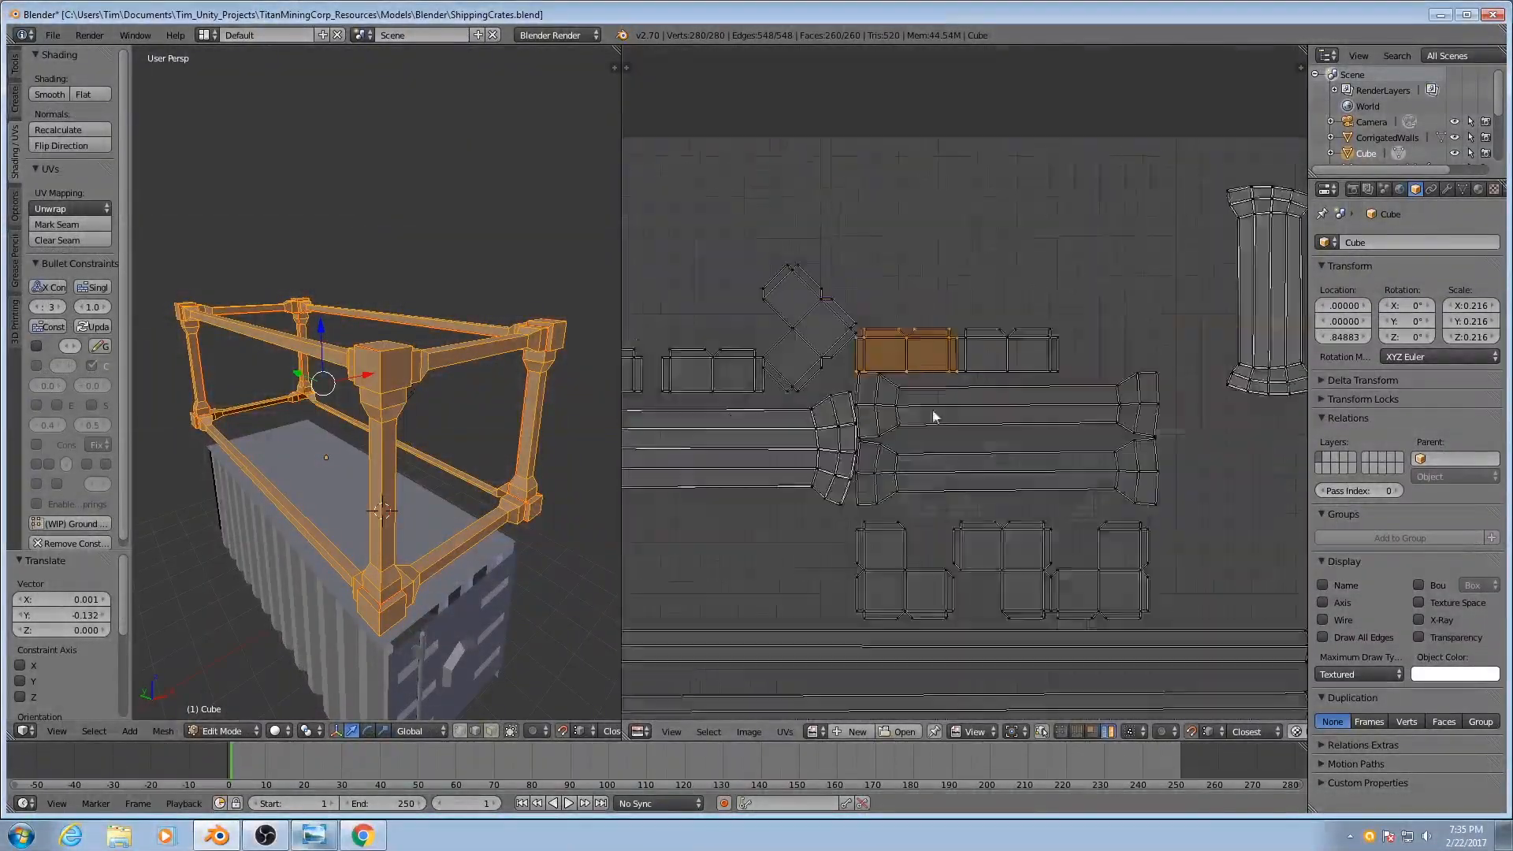
Spread out the frame's UV islands, moving the selected corner island onto its matching neighbour and shifting another corner island aside.
scroll(907, 386, up, 3)
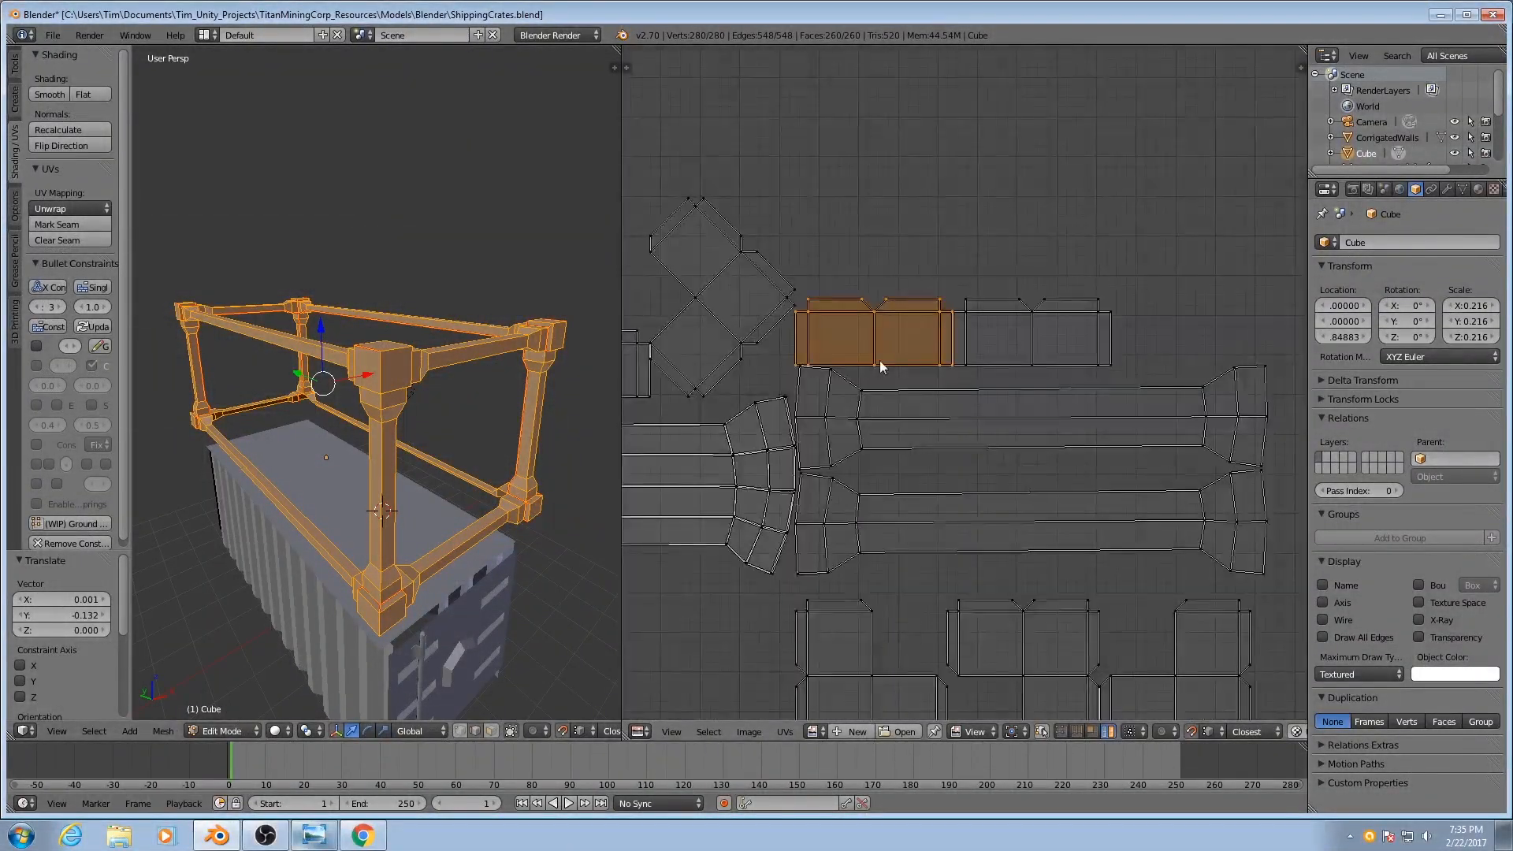
key(g)
click(1085, 323)
scroll(867, 355, down, 4)
right_click(725, 373)
key(g)
click(626, 372)
scroll(788, 355, up, 2)
right_click(1025, 451)
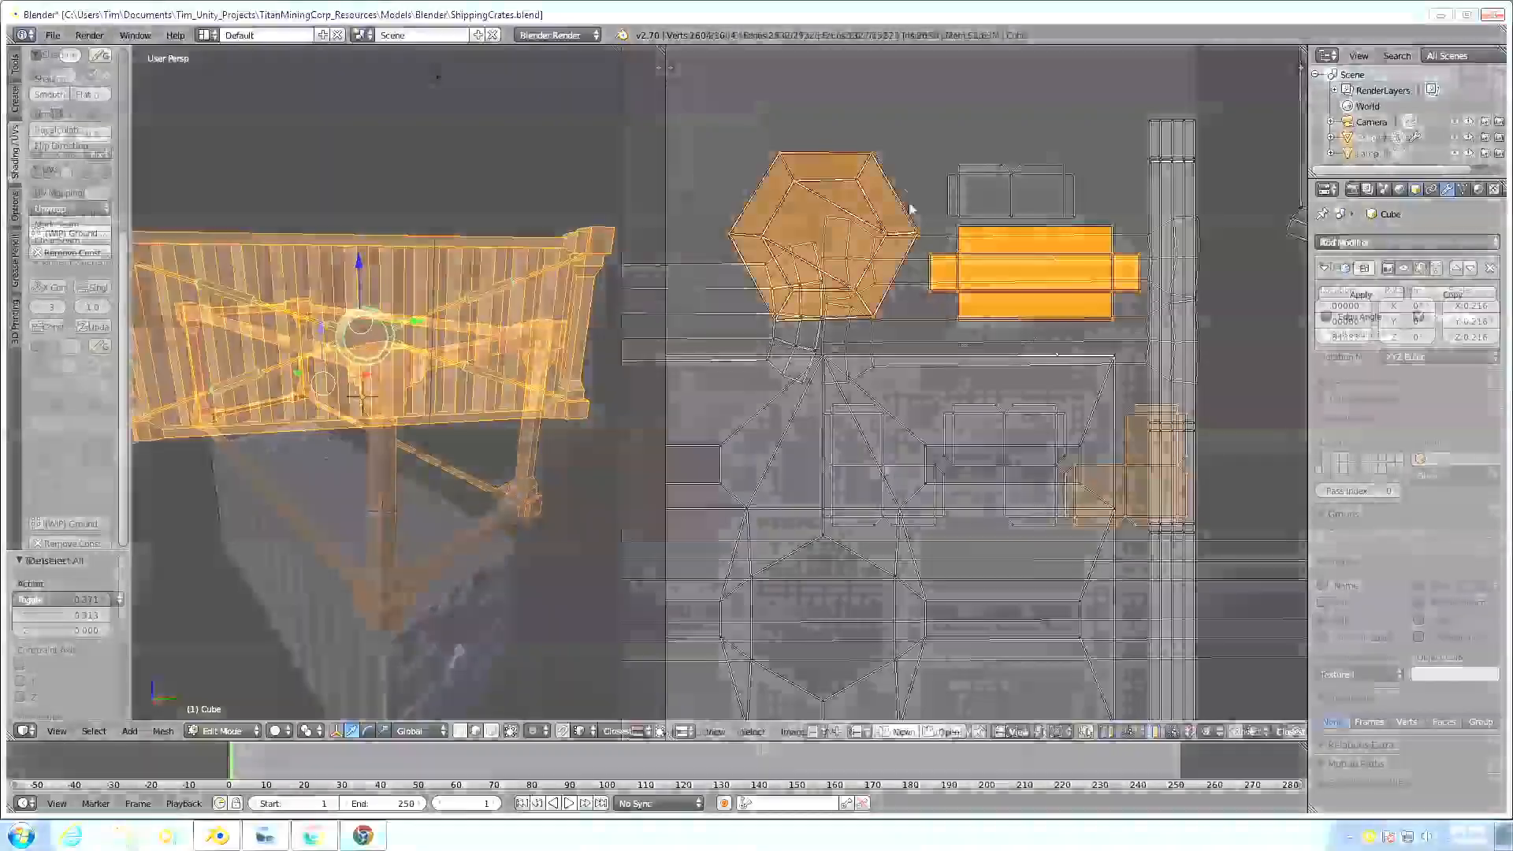
Move the tall strip UV island lying outside the texture area inside it and rotate it horizontal above the empty rectangular region.
drag(1068, 236, 1118, 637)
scroll(1112, 413, down, 5)
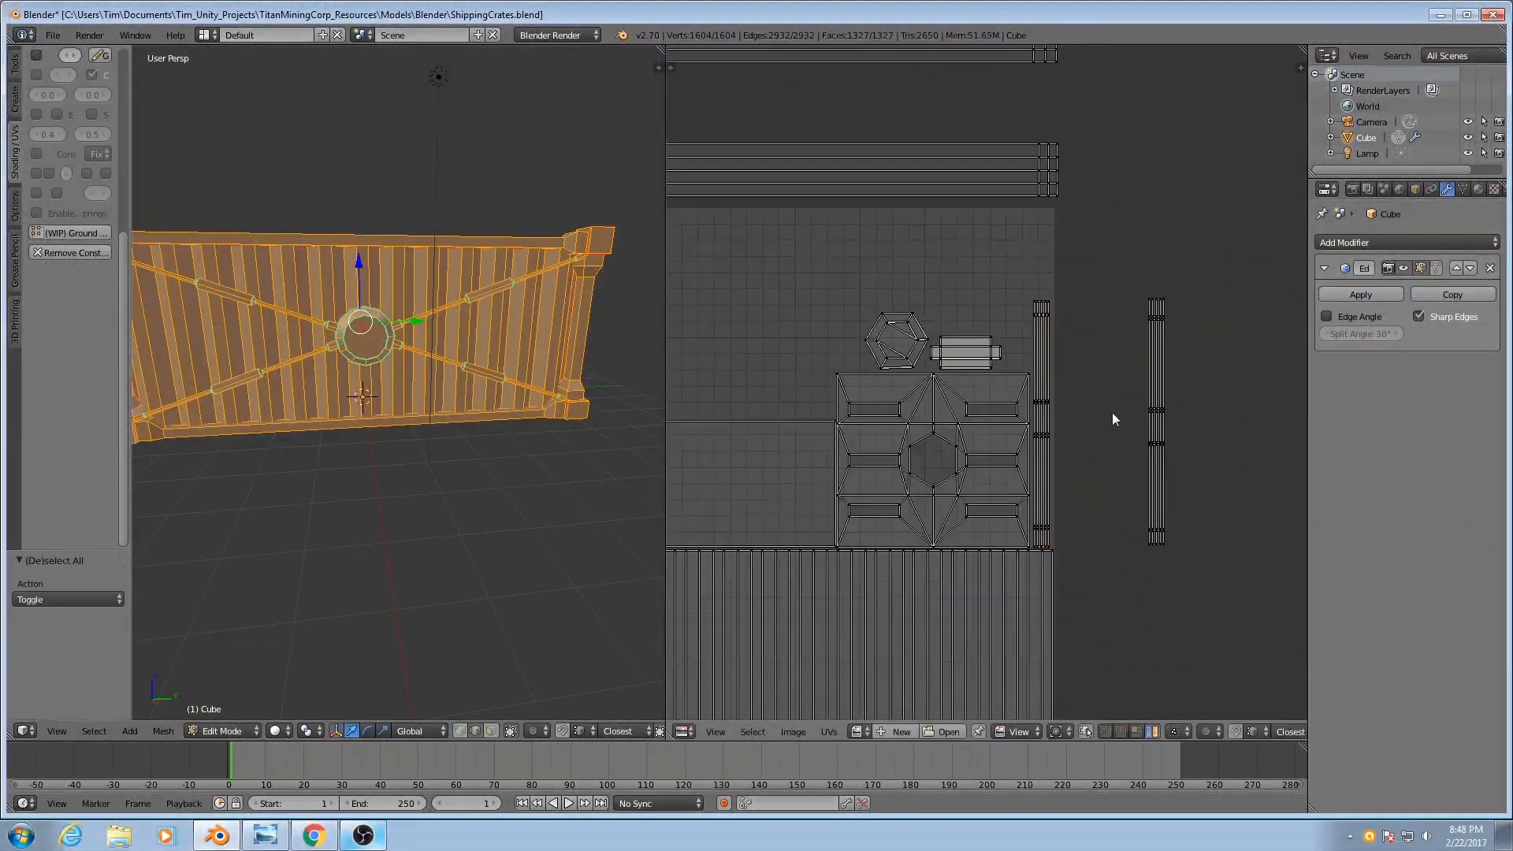
right_click(1156, 413)
key(g)
click(952, 336)
key(r)
scroll(915, 410, up, 3)
key(a)
scroll(961, 444, down, 2)
scroll(961, 445, up, 1)
Select the round and segmented-strip UV islands below the layout, enlarge them, and move them into the free space above the horizontal strip.
ctrl+drag(897, 443, 1135, 451)
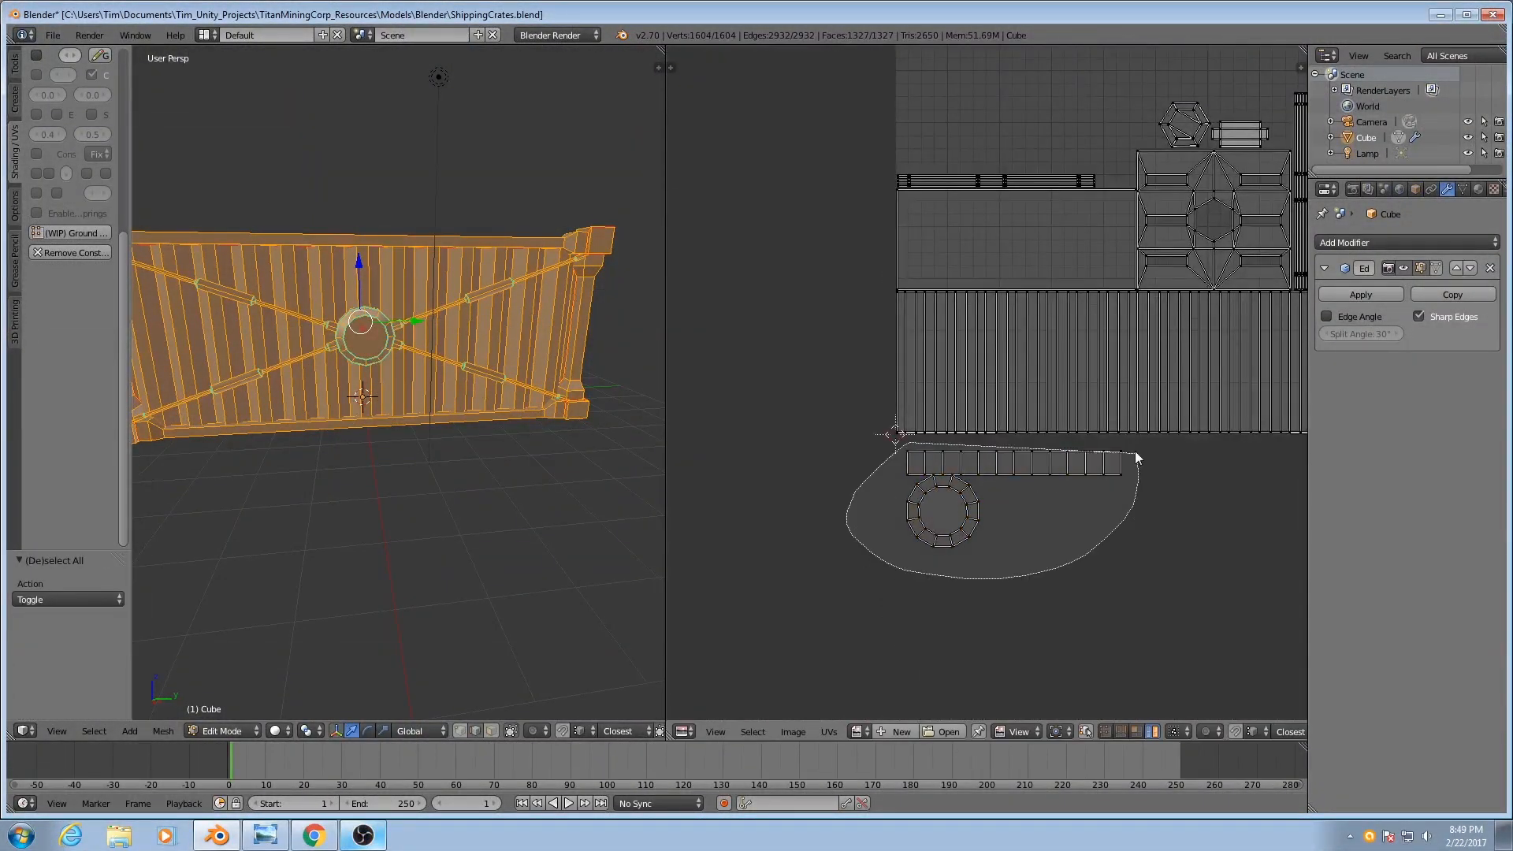
key(g)
click(1132, 430)
key(s)
click(1103, 425)
key(s)
click(1158, 491)
key(g)
click(1019, 215)
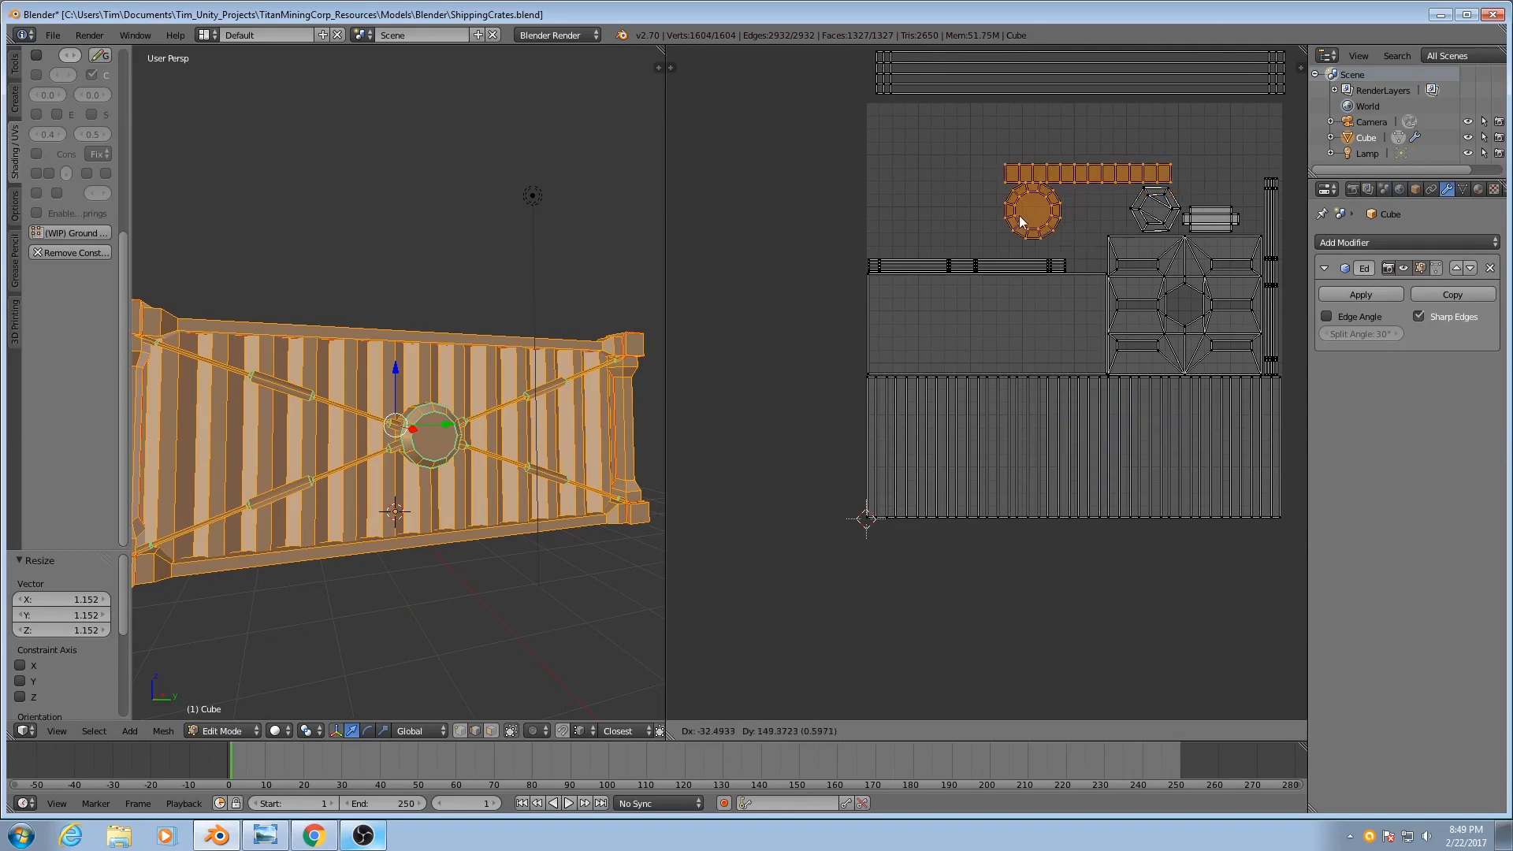
Rotate another UV island and reposition it in the free space of the texture area.
scroll(1064, 253, up, 2)
right_click(1095, 260)
key(r)
key(g)
click(840, 323)
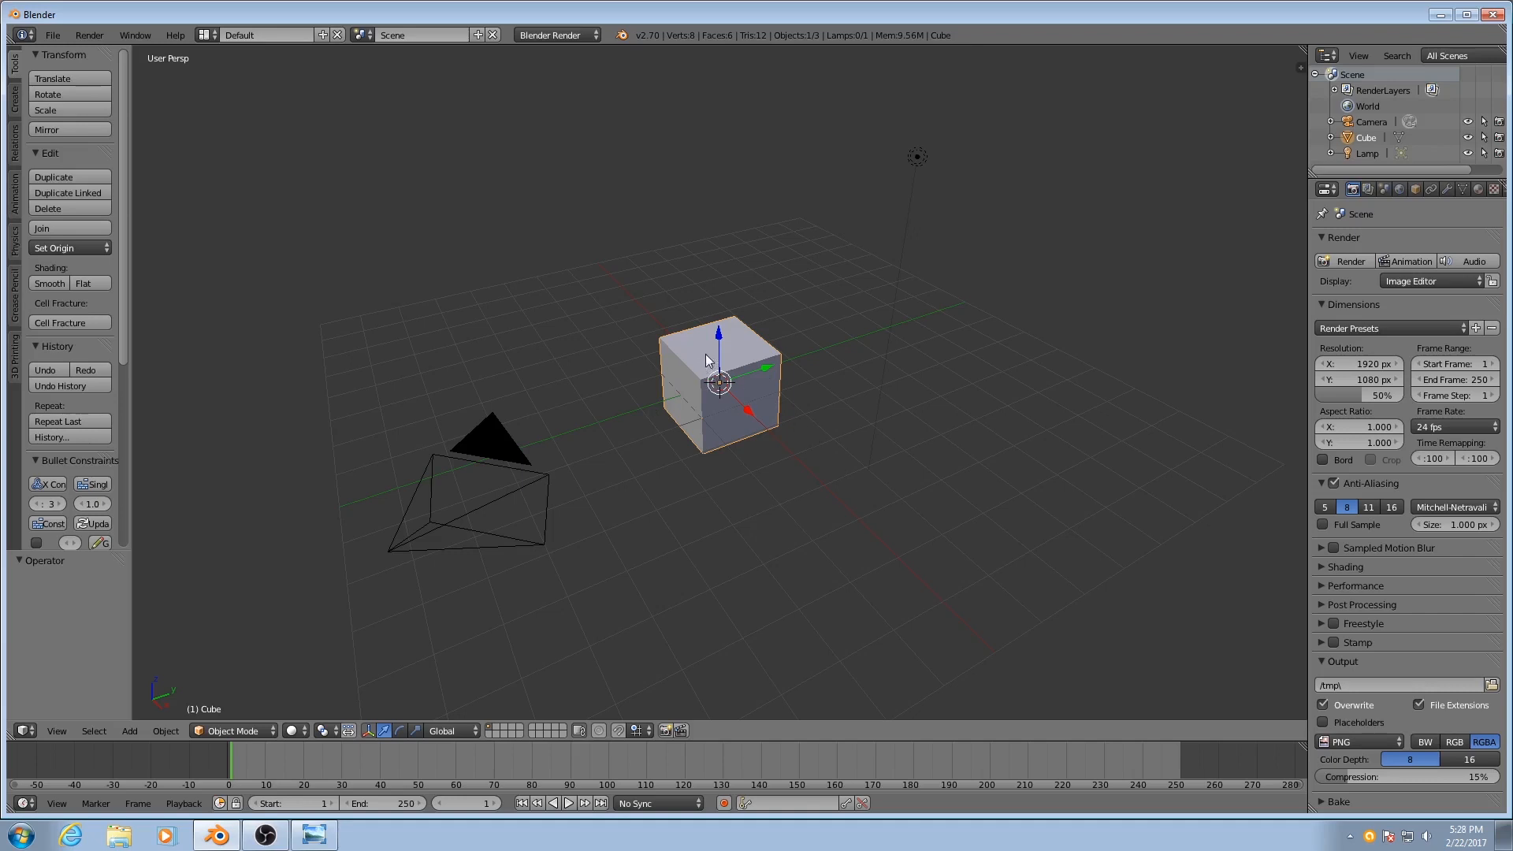
Delete the default cube and add a plane mesh at the scene origin.
key(x)
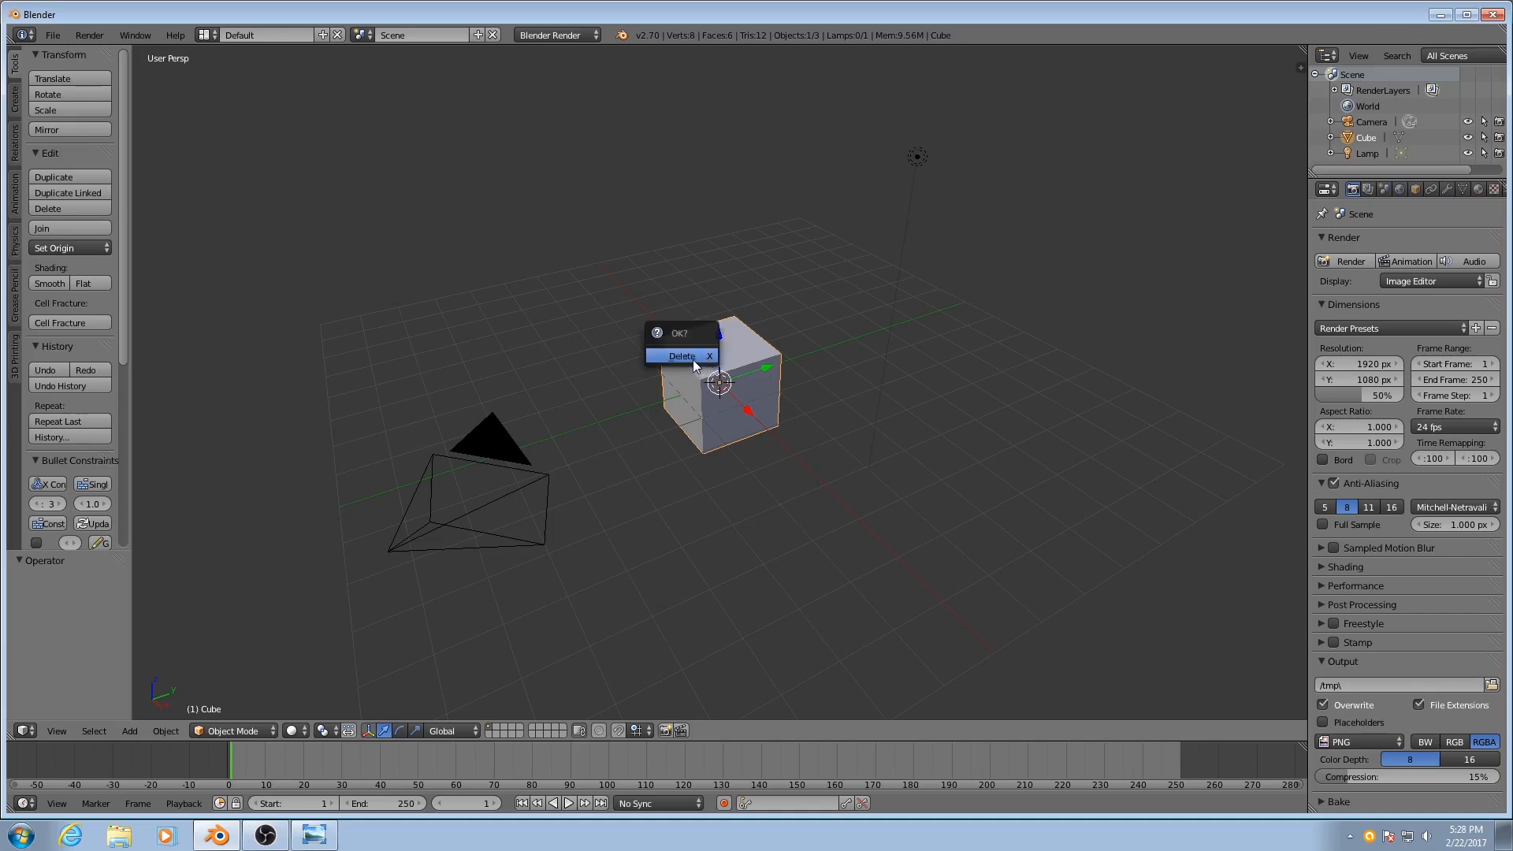
click(693, 361)
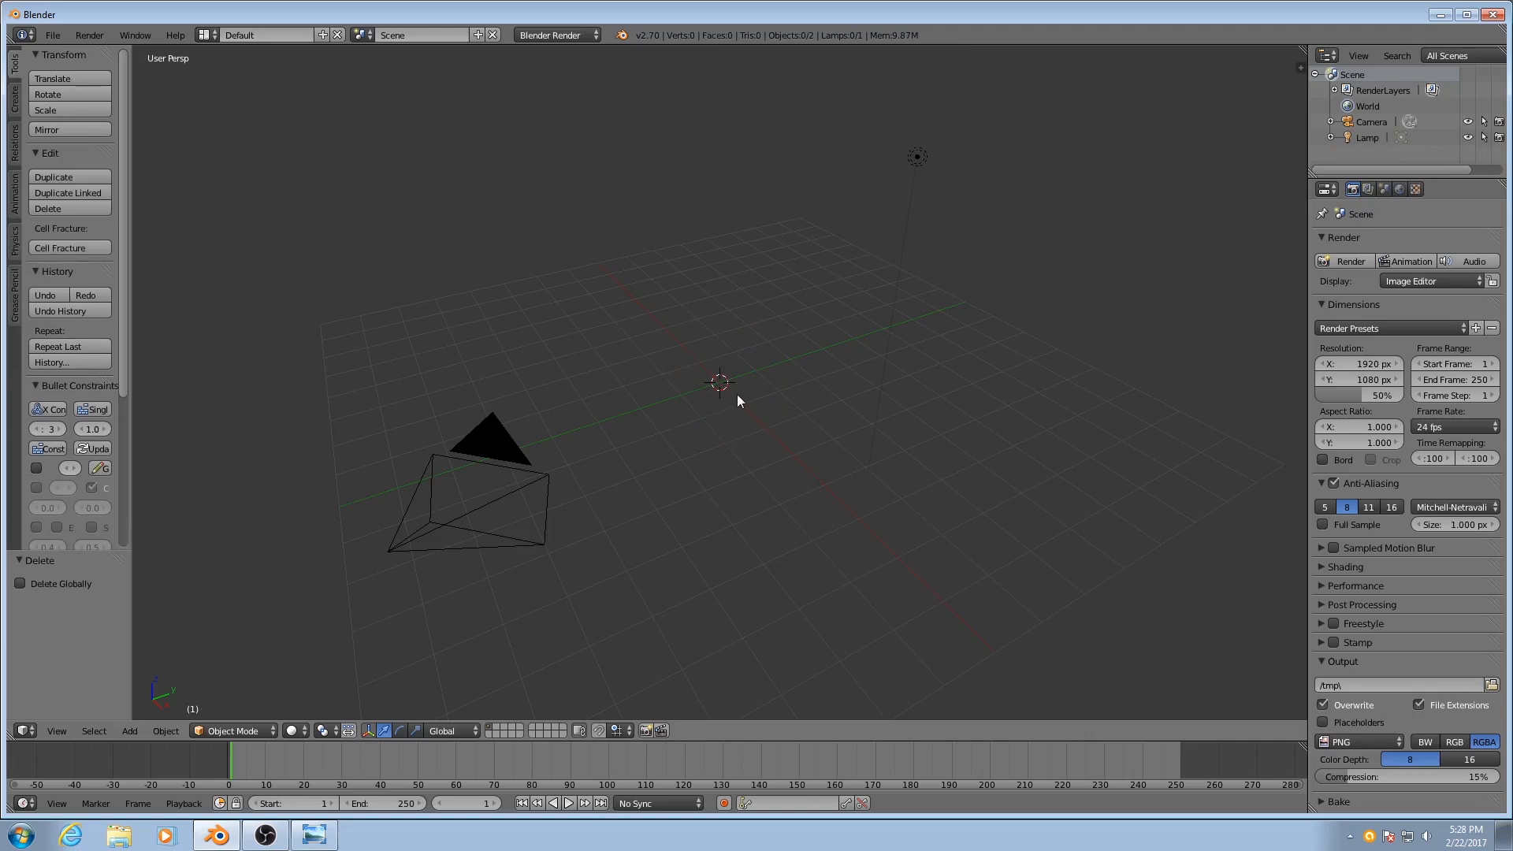
key(shift+a)
mouse_move(732, 387)
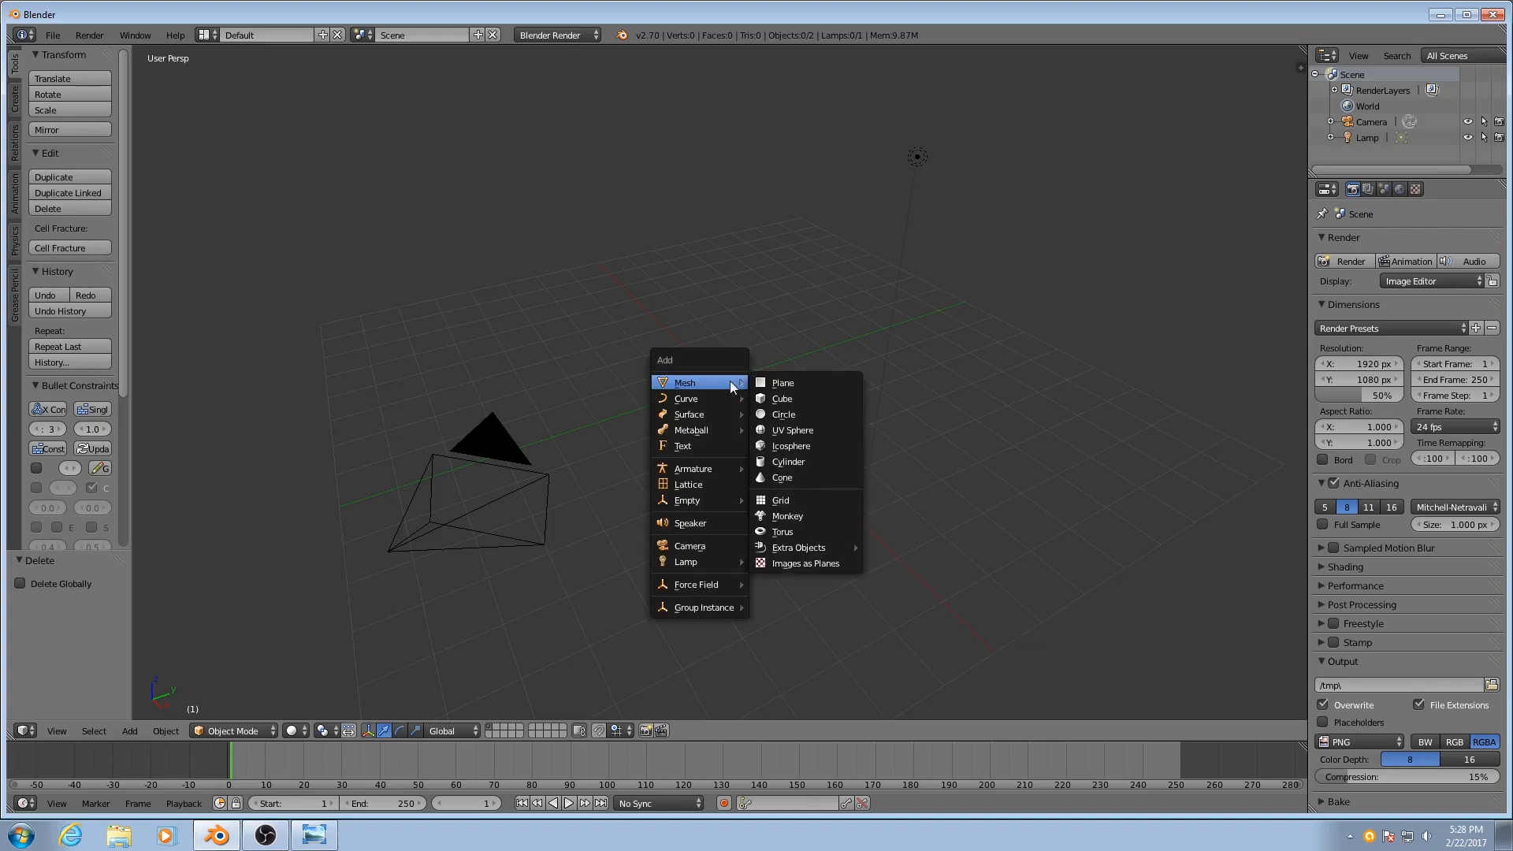
click(782, 385)
Rotate the plane 90 degrees about the Y axis so it stands upright.
middle_drag(603, 449, 712, 409)
scroll(739, 449, up, 3)
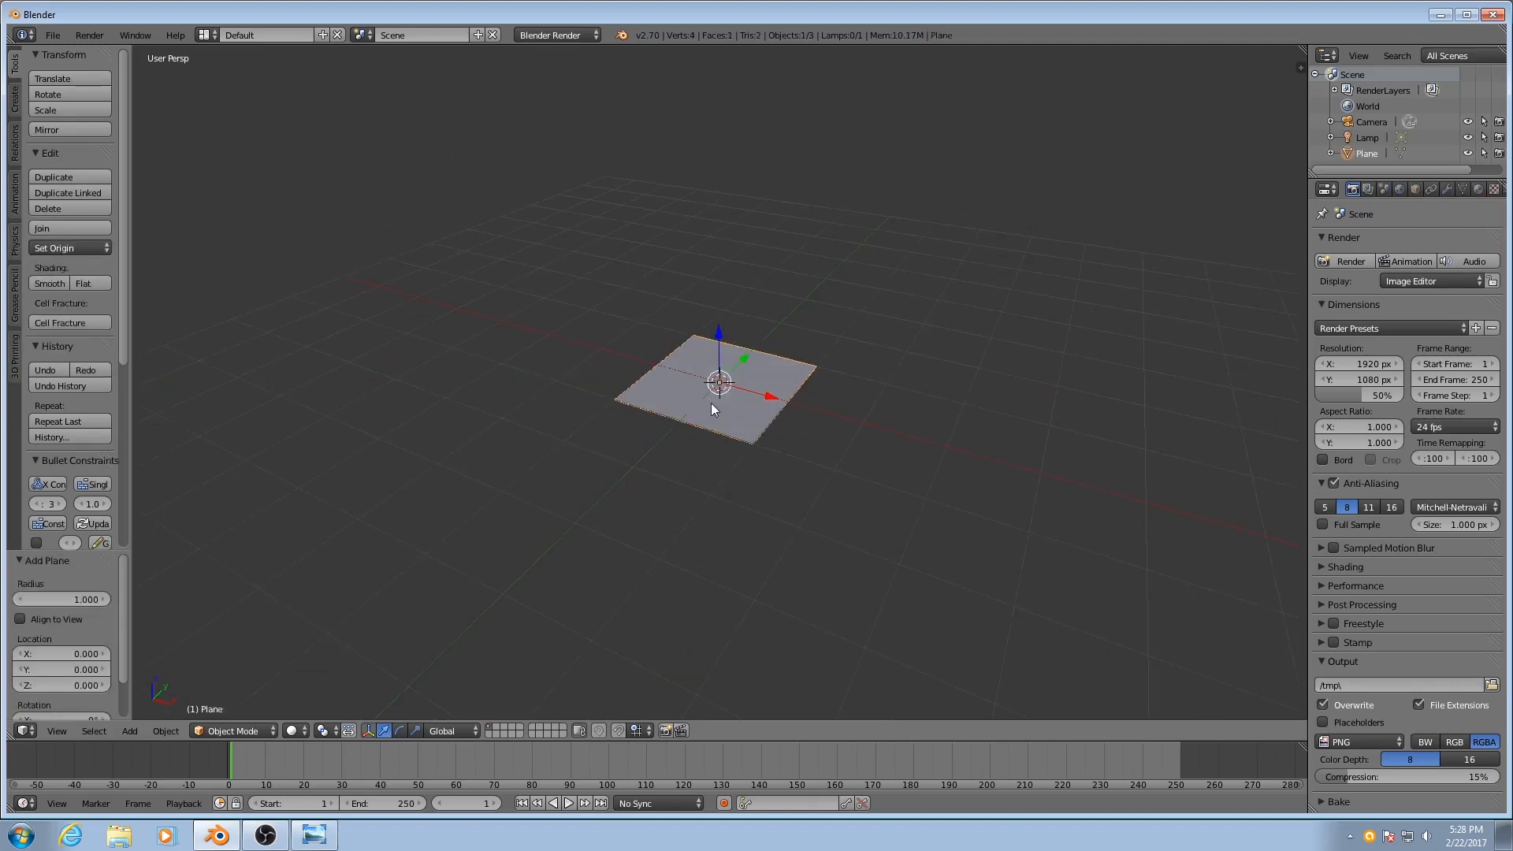
key(r)
key(y)
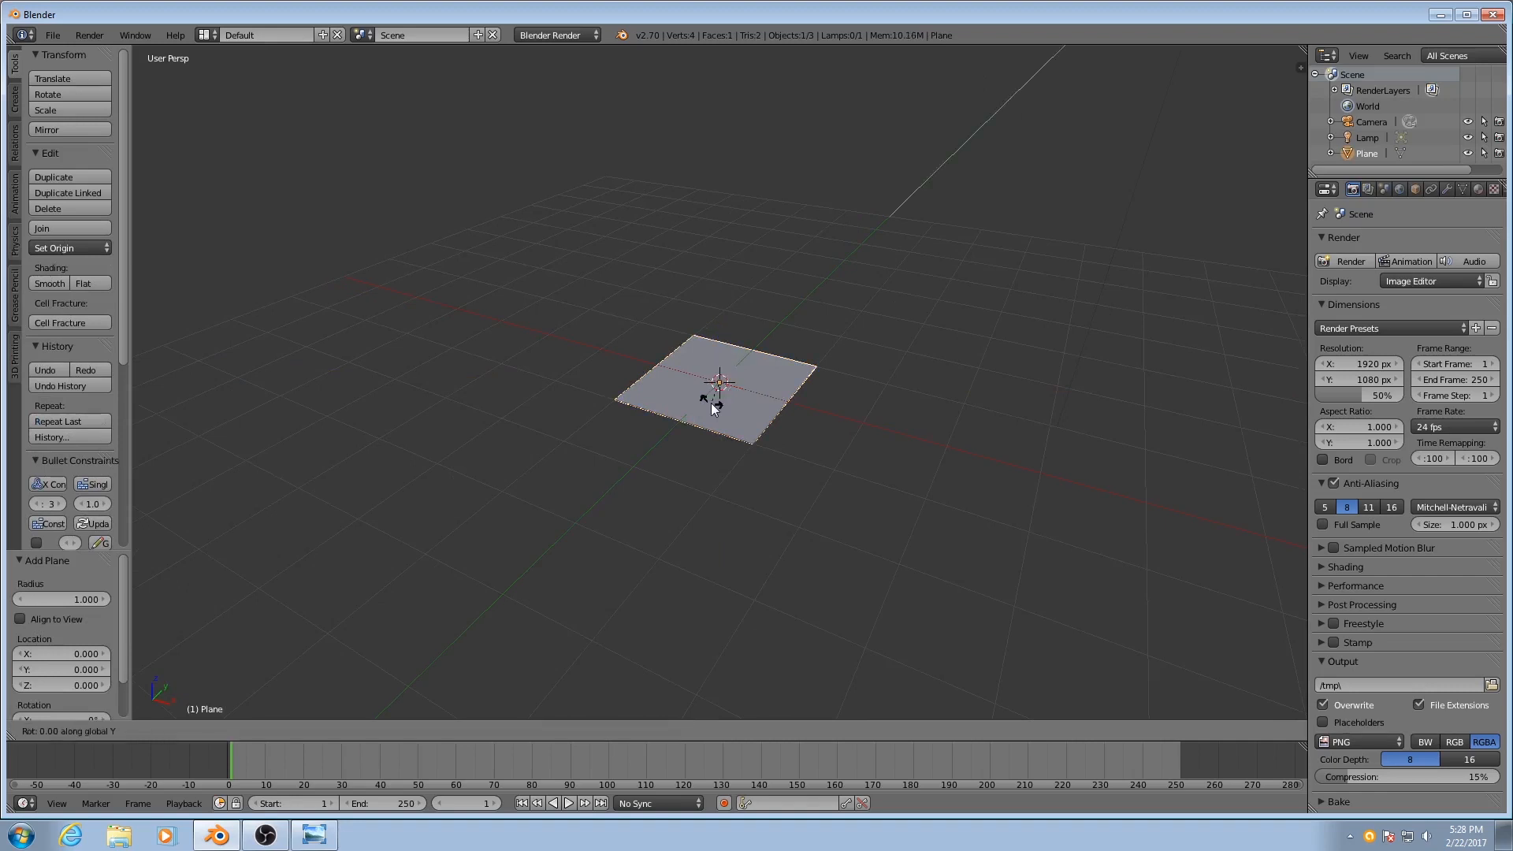
text(90)
key(Return)
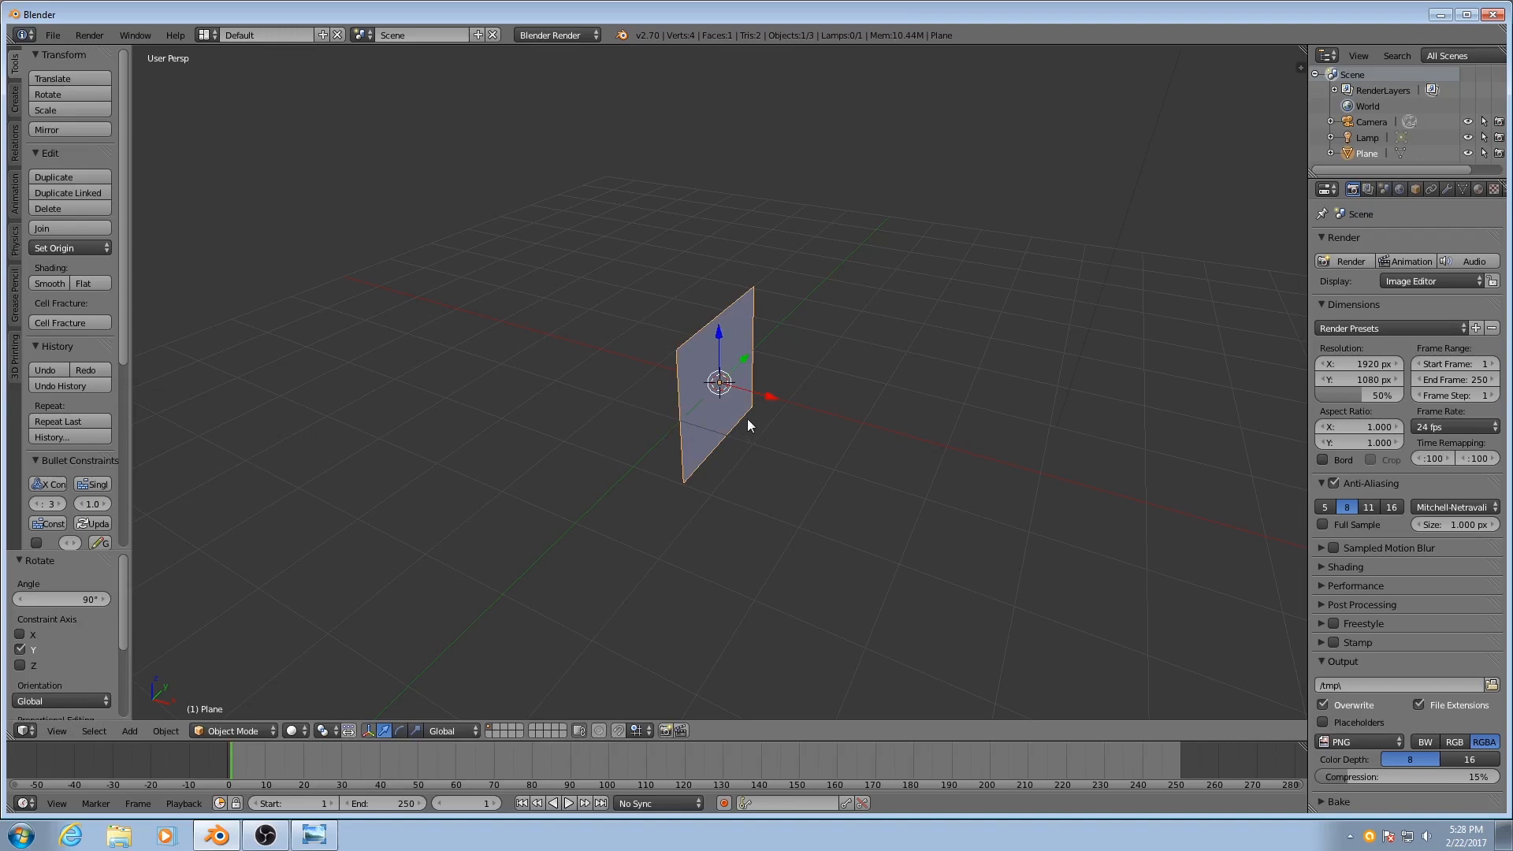
Move the upright plane about 1.94 along X and raise it about 0.98 along Z.
drag(763, 399, 901, 451)
middle_drag(901, 451, 774, 505)
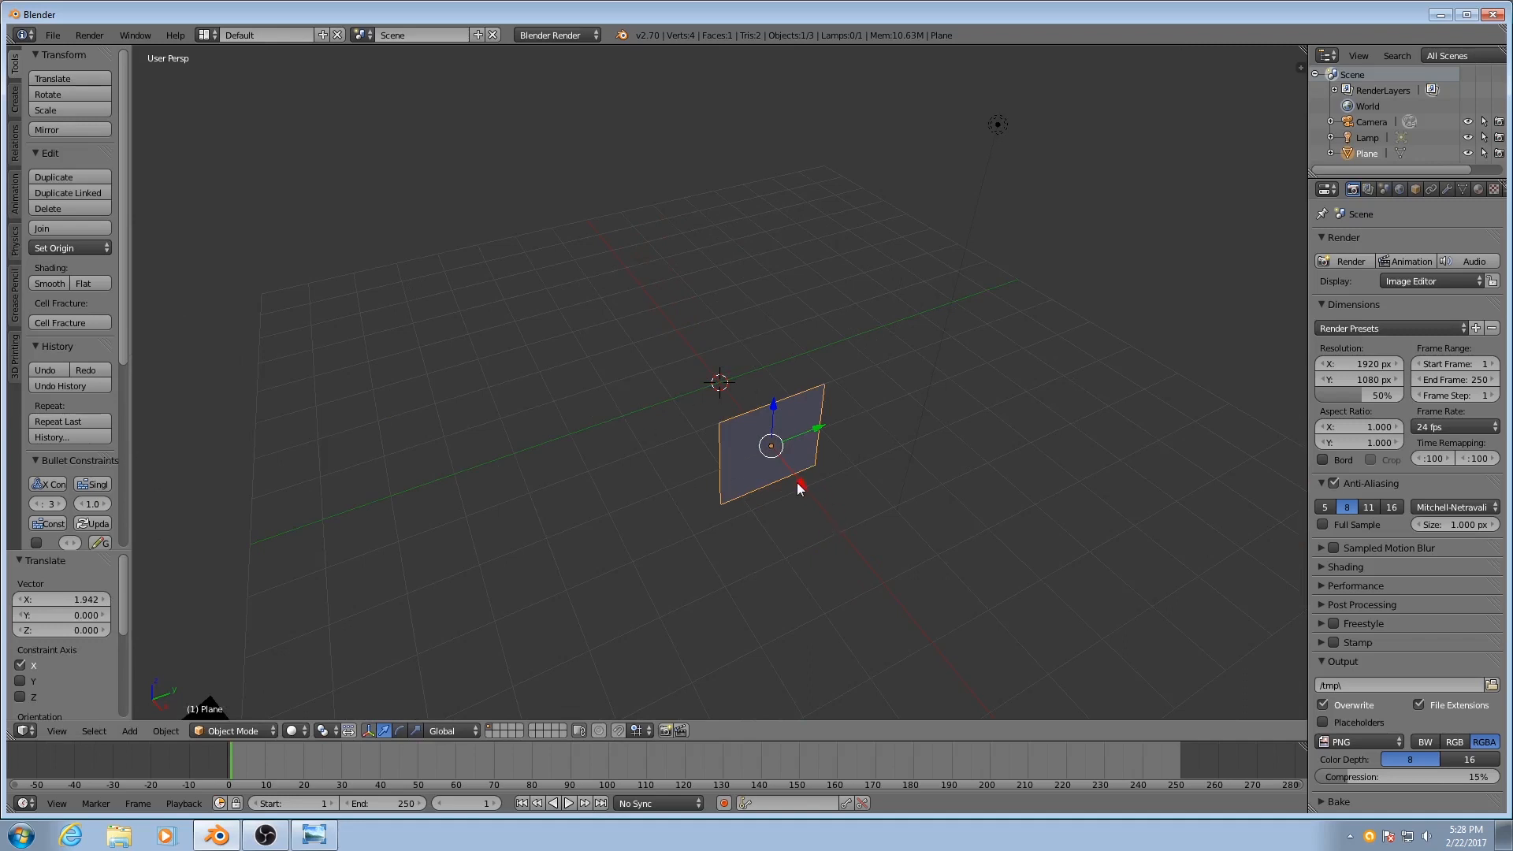
middle_drag(848, 523, 796, 347)
drag(795, 347, 797, 307)
middle_drag(797, 307, 695, 532)
middle_drag(581, 424, 625, 466)
middle_drag(824, 506, 803, 482)
scroll(630, 485, up, 3)
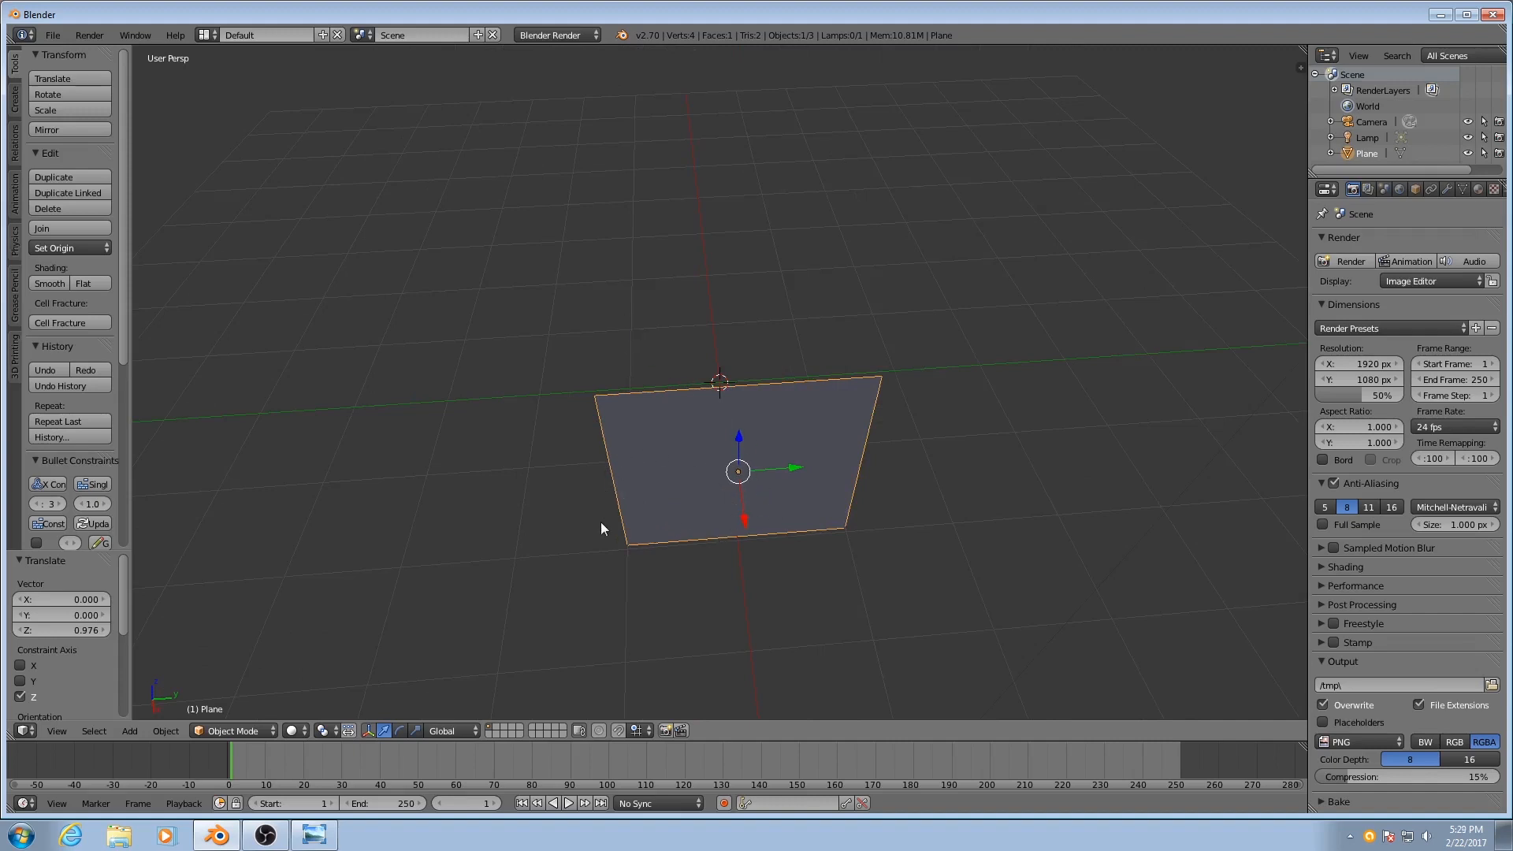
Scale the plane by 4 along the Y axis to lengthen the wall.
middle_drag(626, 456, 664, 457)
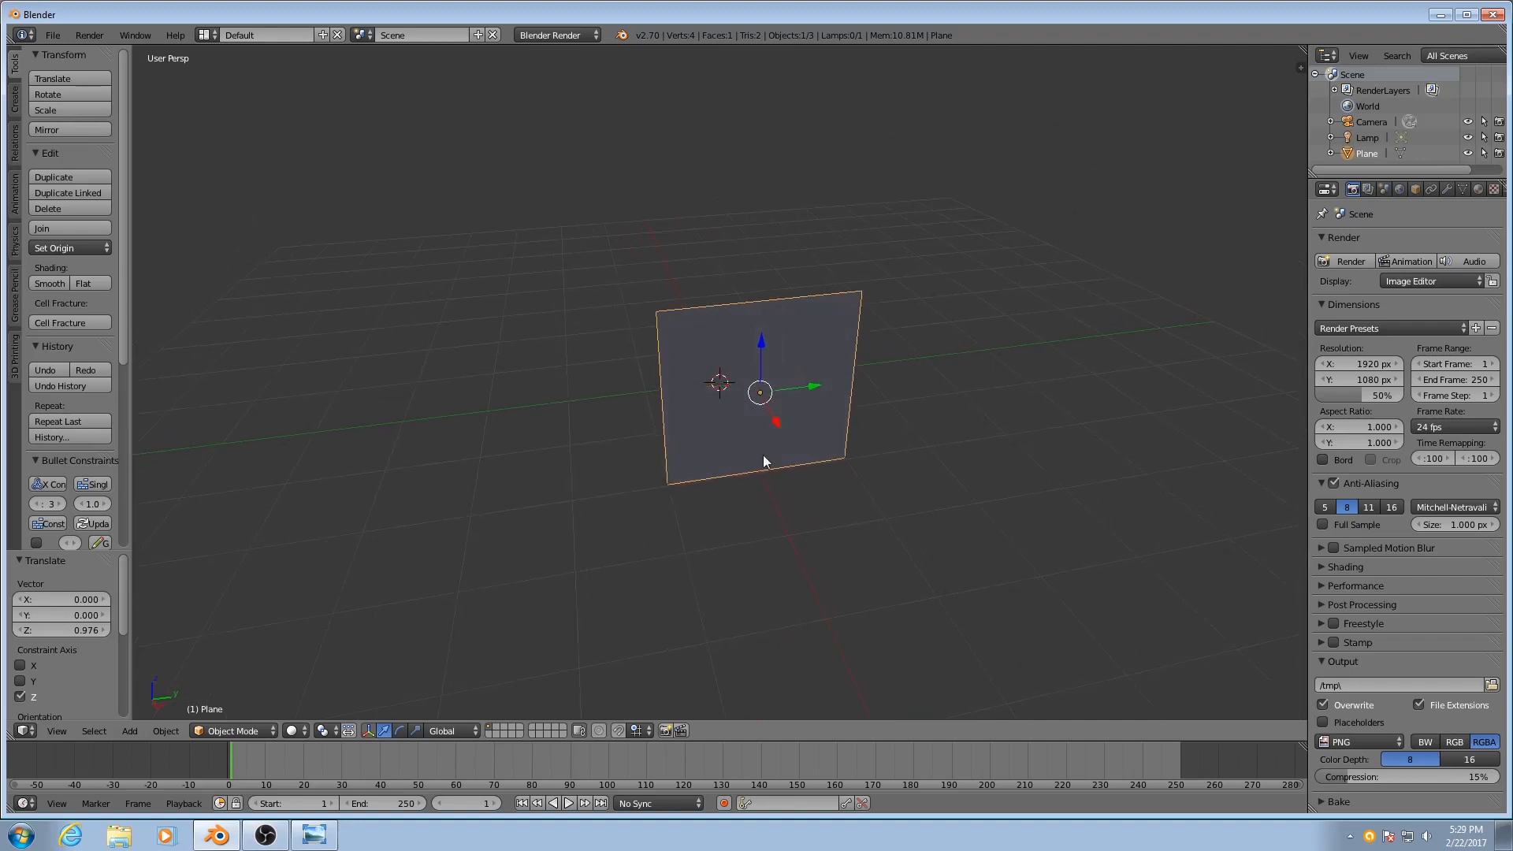
middle_drag(796, 452, 779, 480)
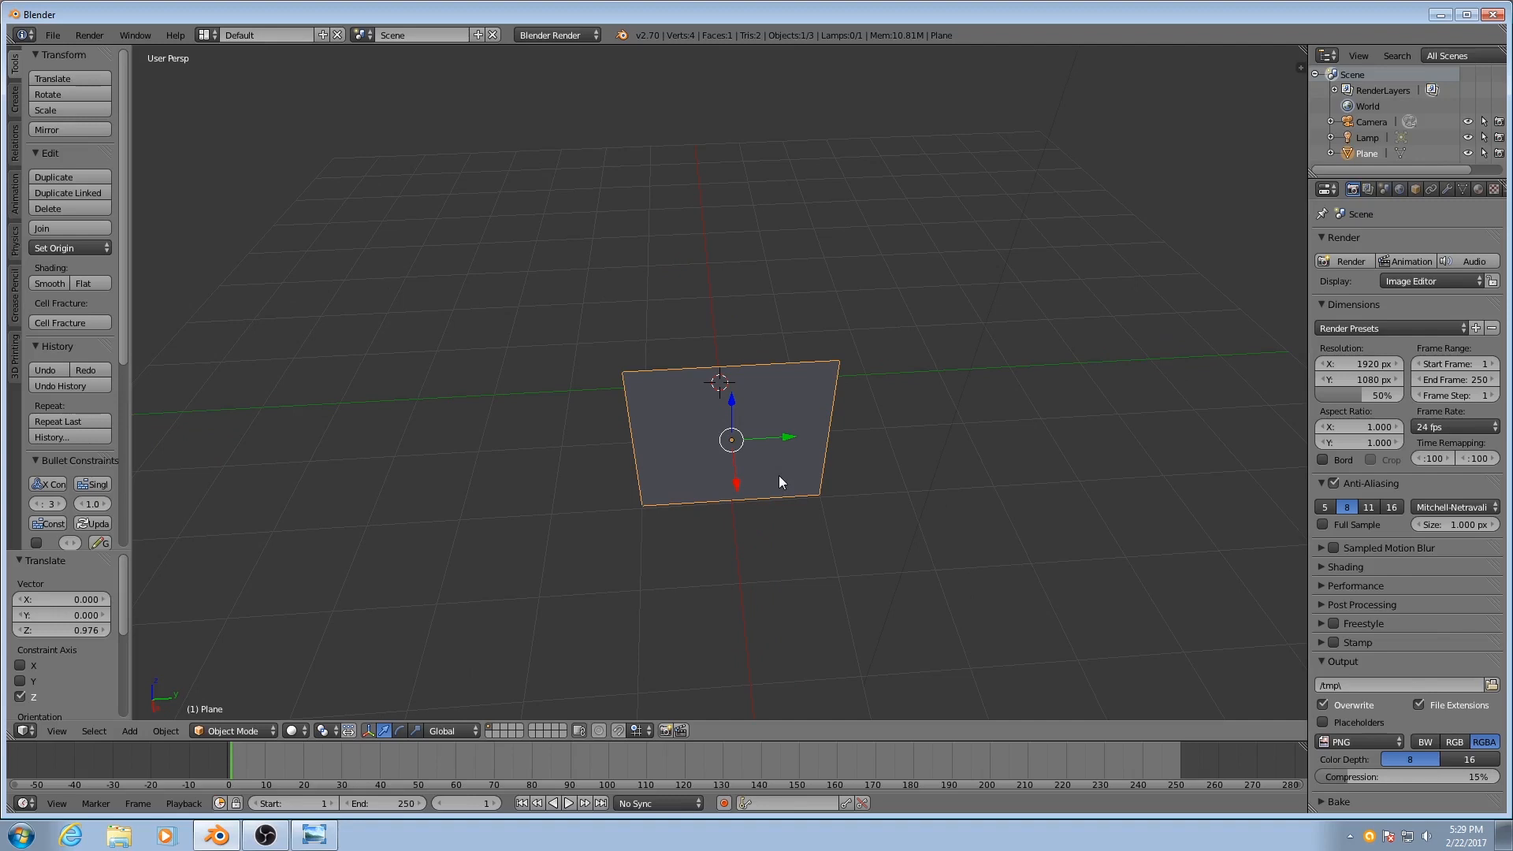
mouse_move(779, 475)
middle_down()
mouse_move(854, 458)
mouse_move(803, 464)
middle_up()
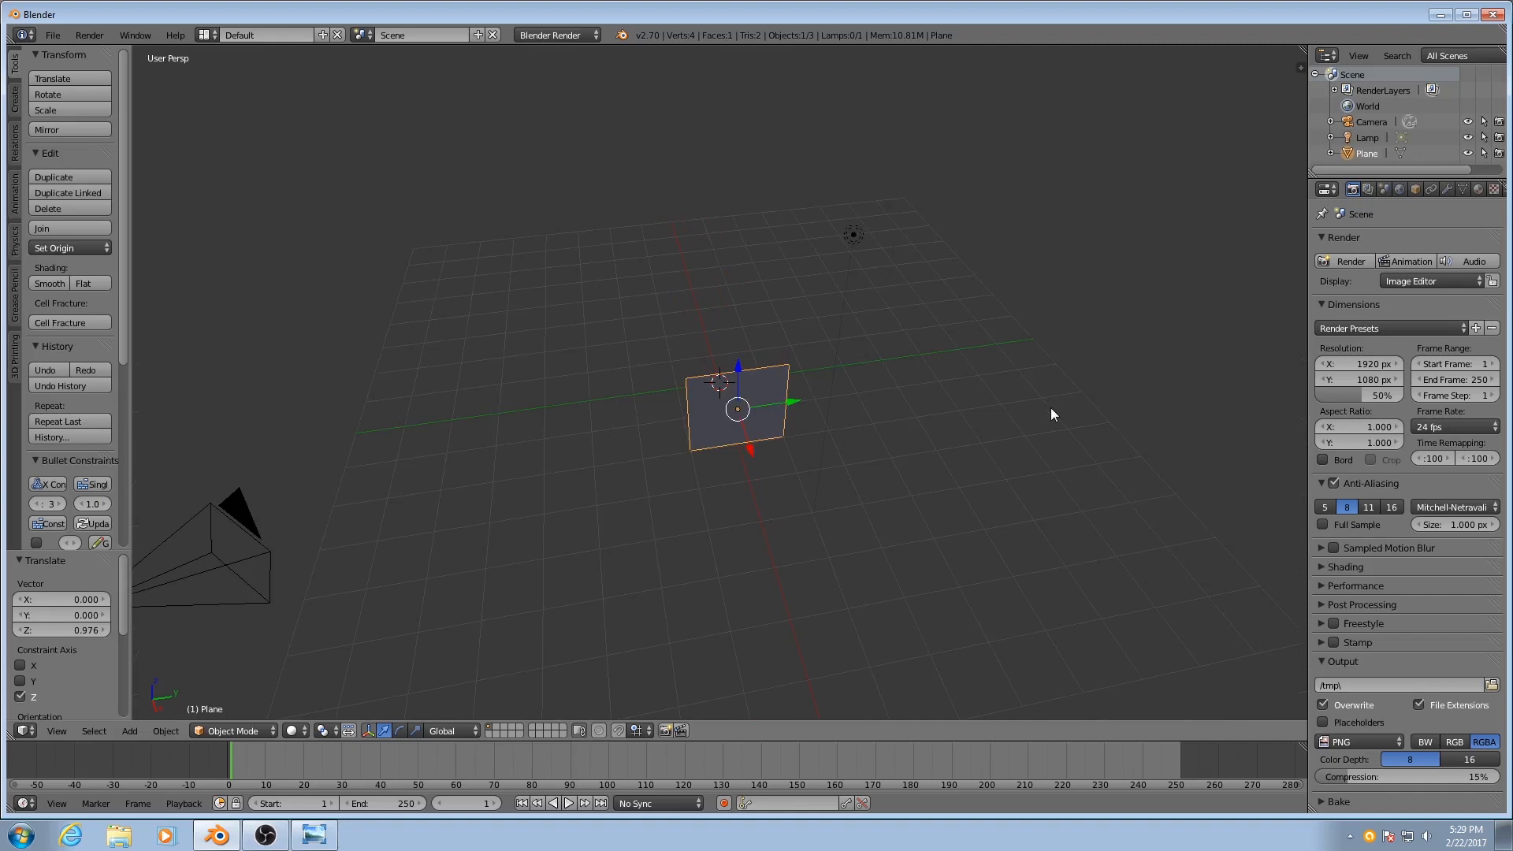
key(s)
key(y)
text(4)
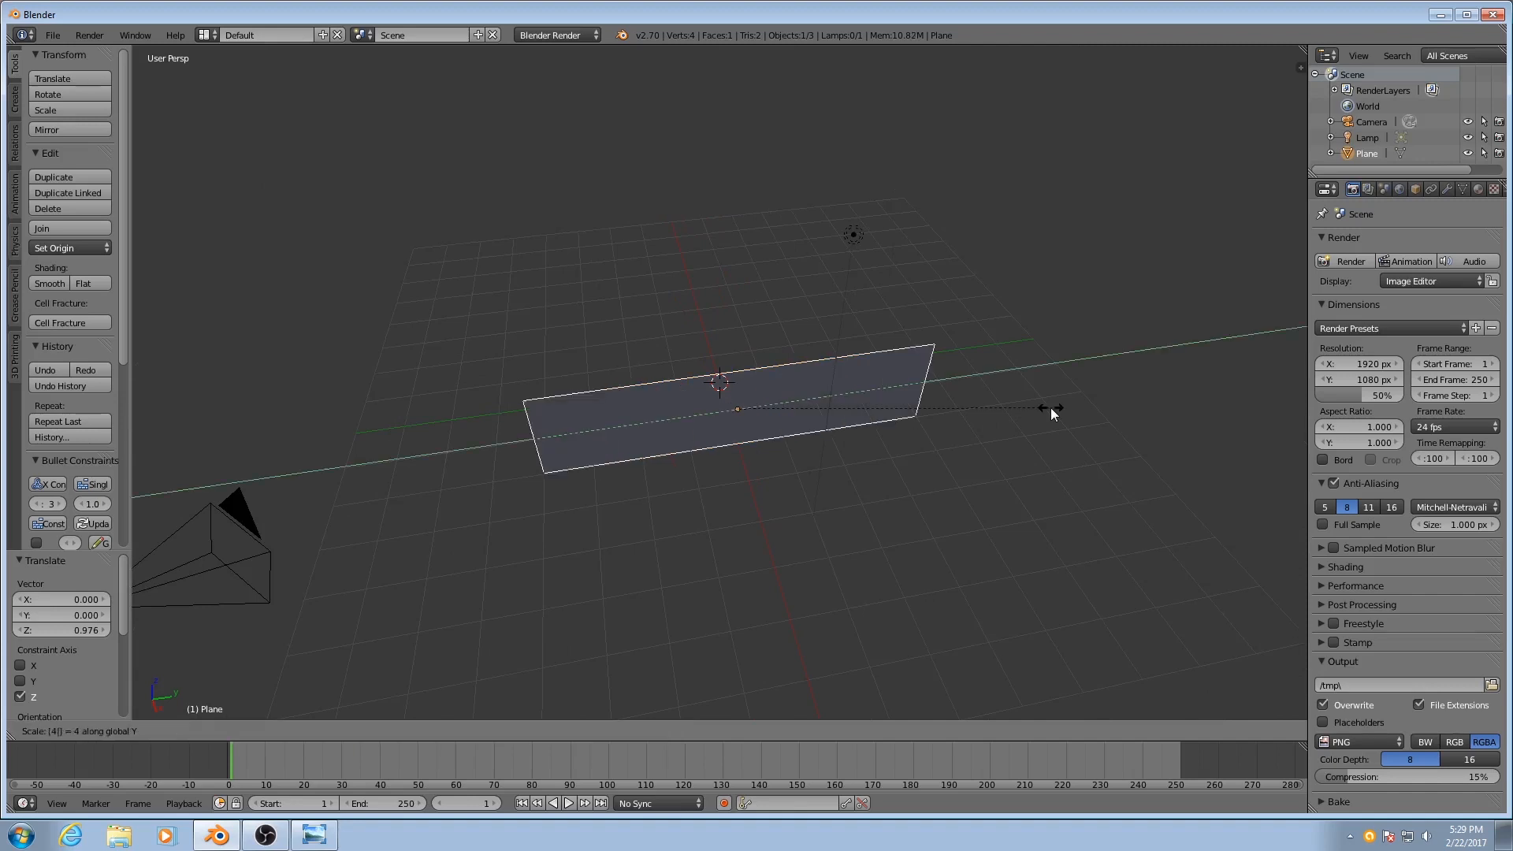
key(Return)
Scale the plane by 2 along the Z axis to make the wall taller.
middle_drag(656, 416, 736, 389)
key(s)
key(z)
key(2)
key(Return)
Raise the plane along Z until its lower edge sits at floor level, finishing with a move of about 0.15.
key(g)
key(z)
click(661, 370)
key(g)
key(z)
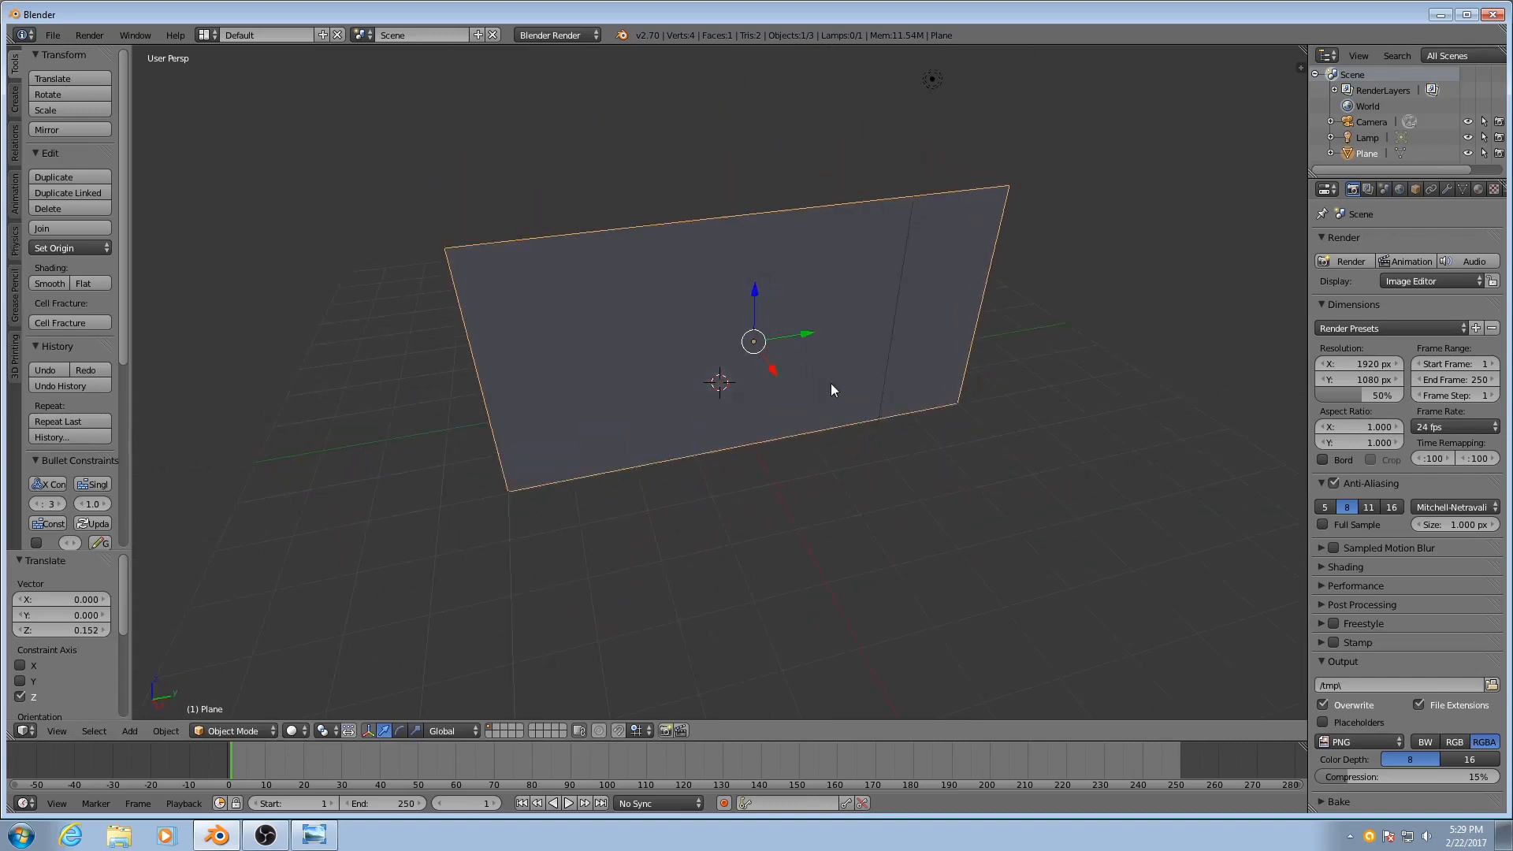
Stretch the plane further along the Y axis by a factor of about 1.26.
key(s)
key(y)
click(791, 465)
middle_drag(790, 466, 645, 508)
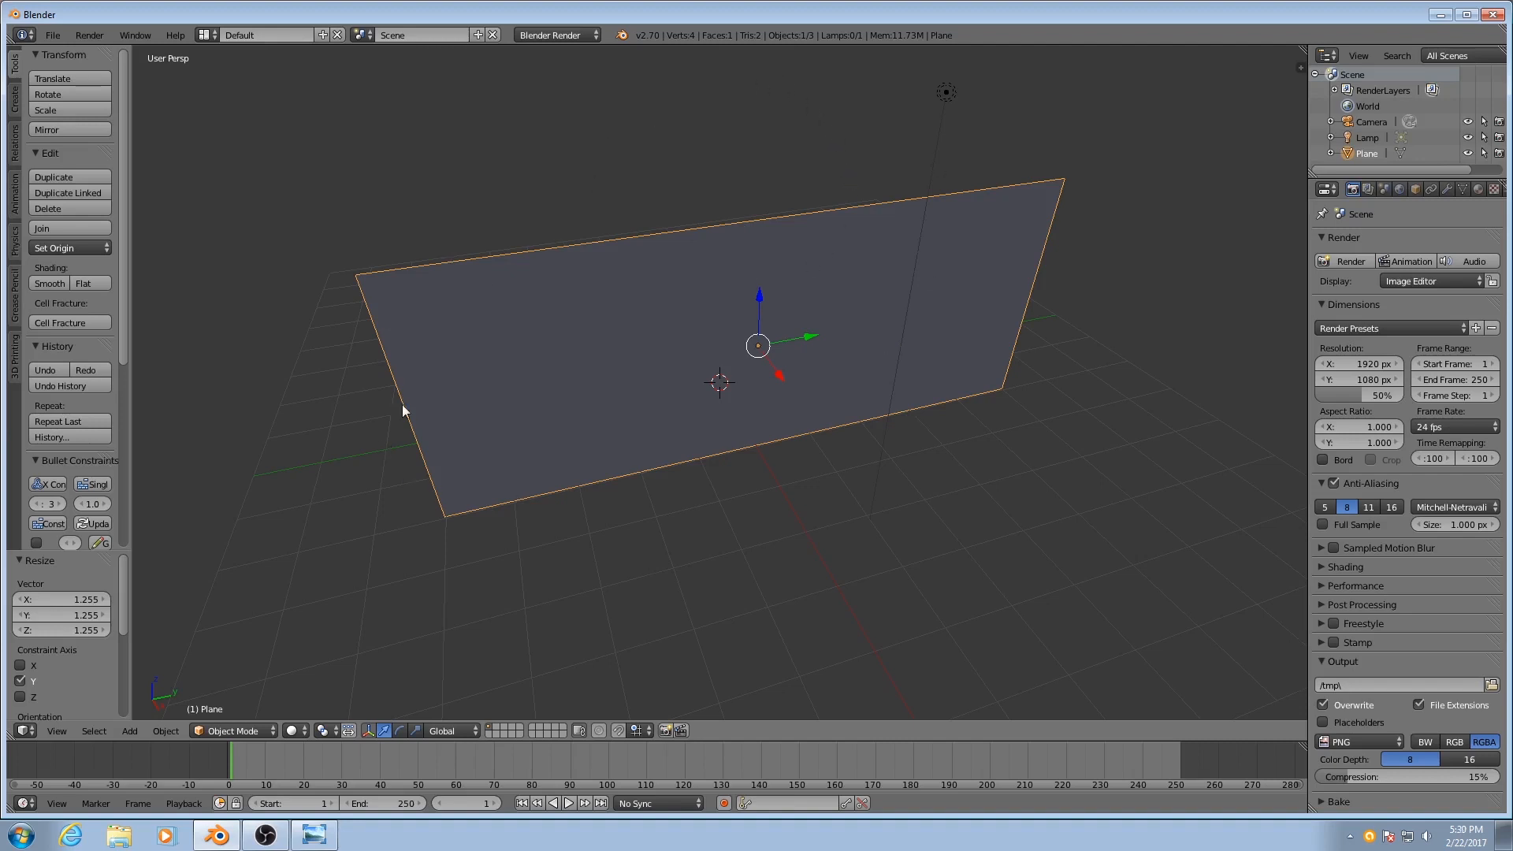
Try mirroring the wall plane with a Mirror modifier on the X axis and remove the modifier.
middle_drag(323, 352, 438, 352)
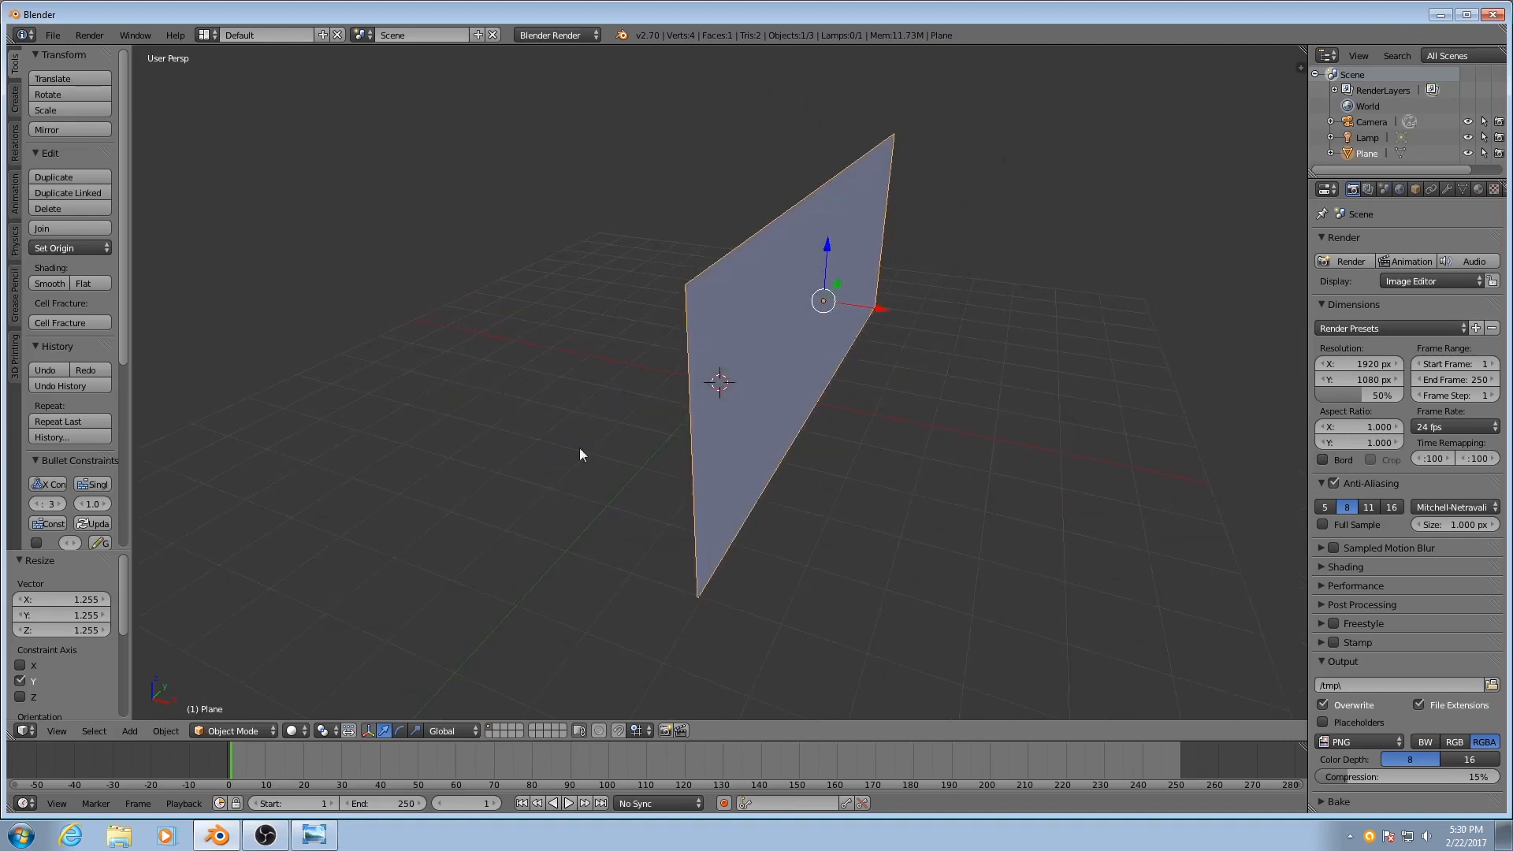
middle_drag(736, 399, 660, 455)
middle_drag(750, 470, 820, 347)
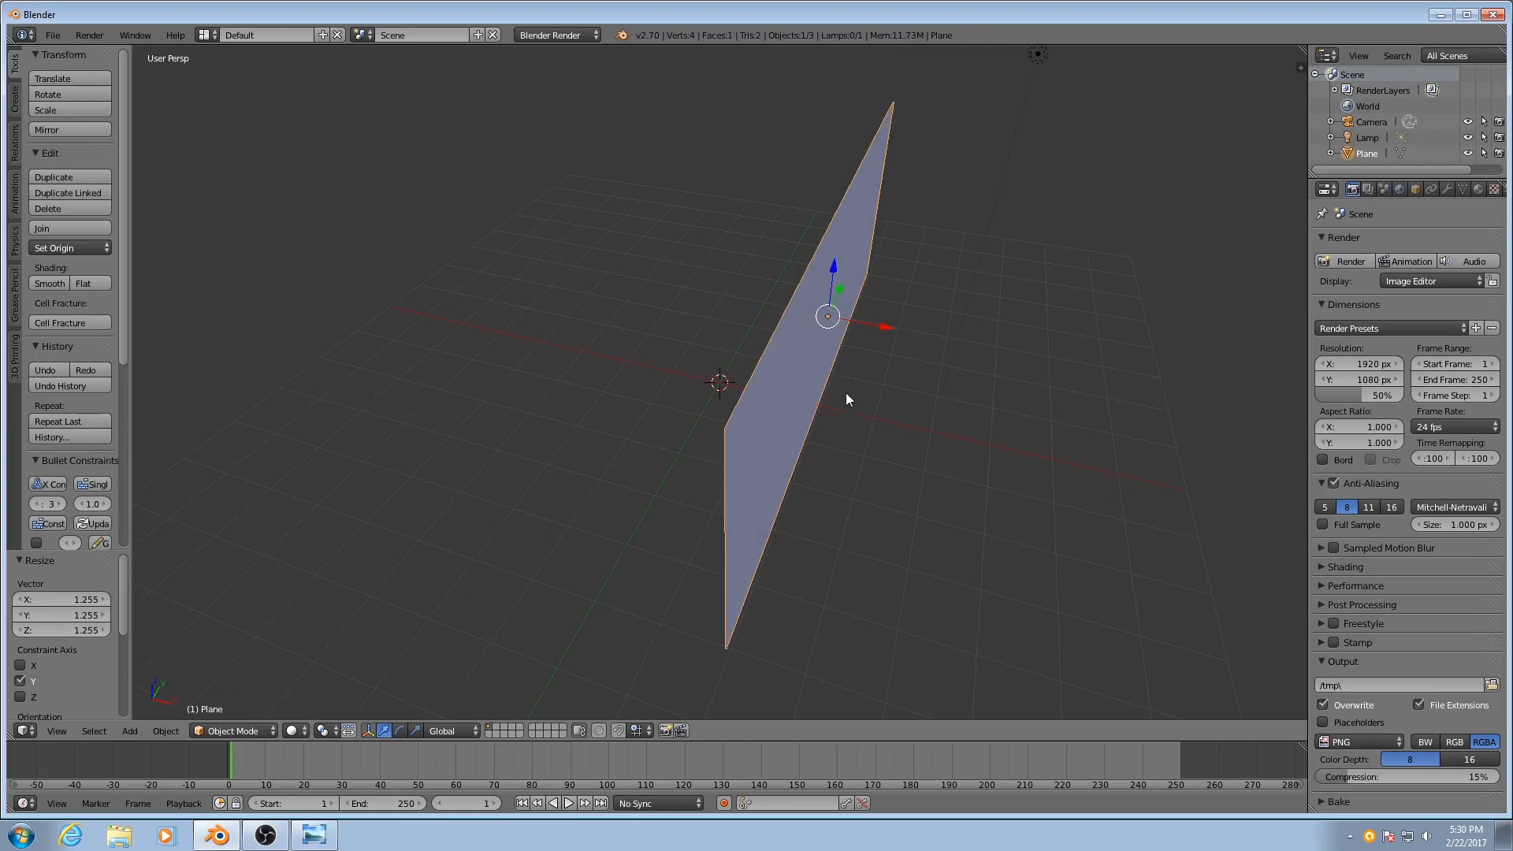
middle_drag(846, 414, 792, 417)
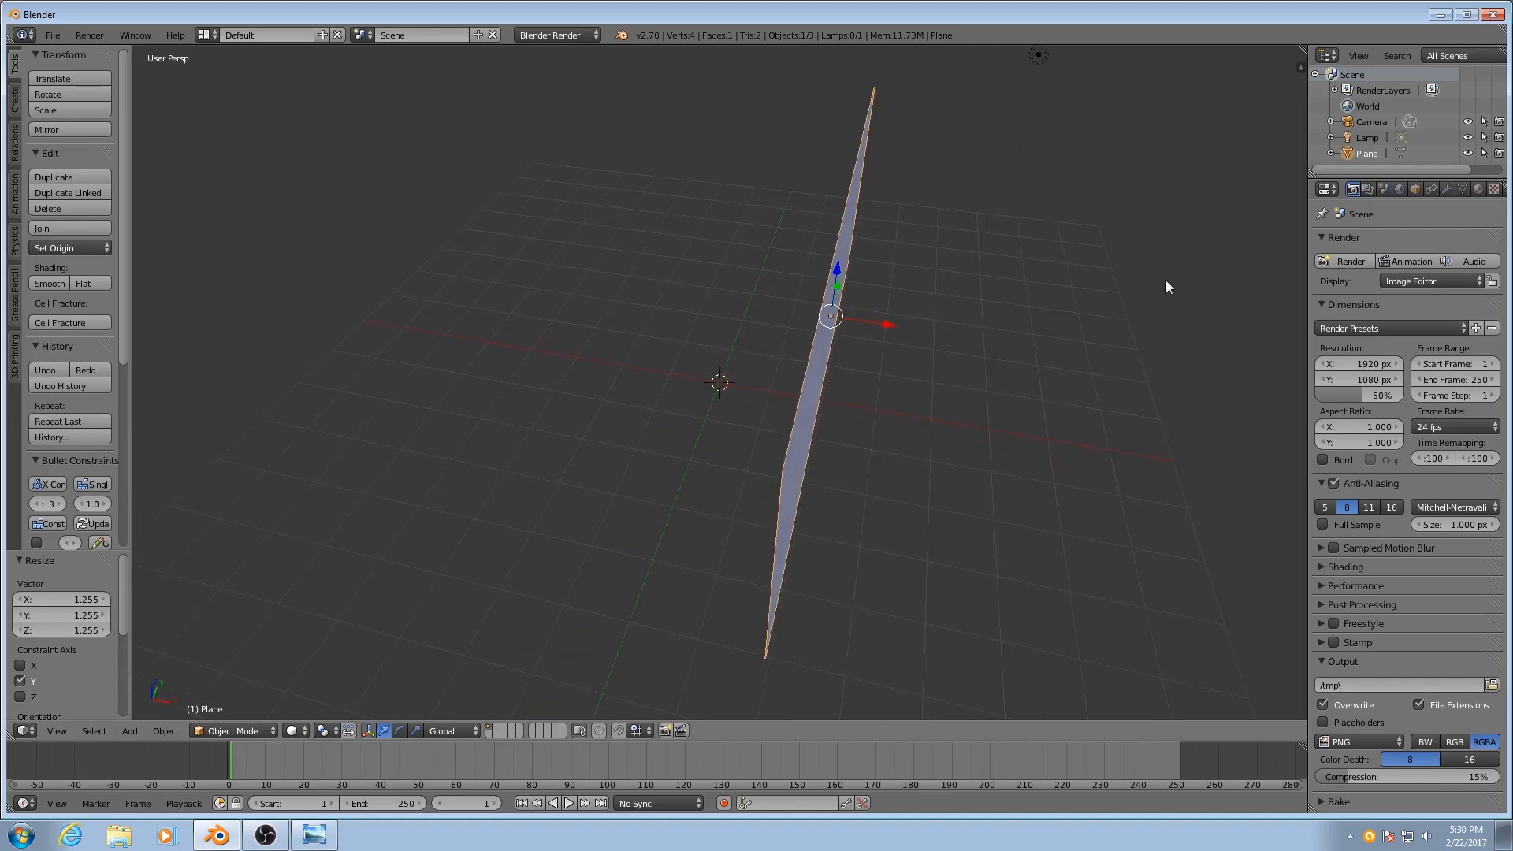
middle_drag(1023, 410, 772, 419)
click(1447, 189)
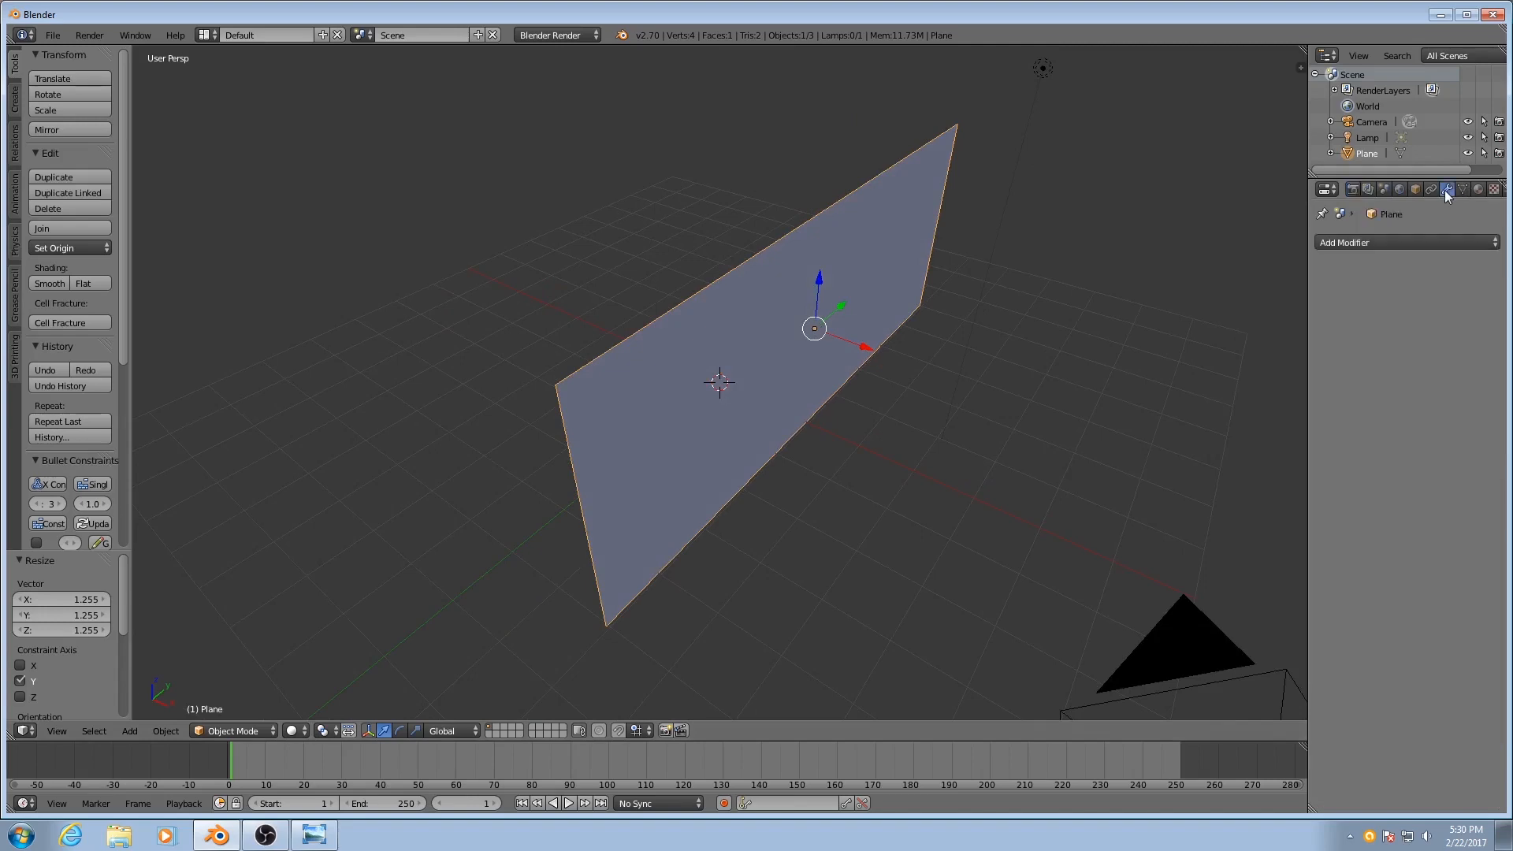
click(1396, 244)
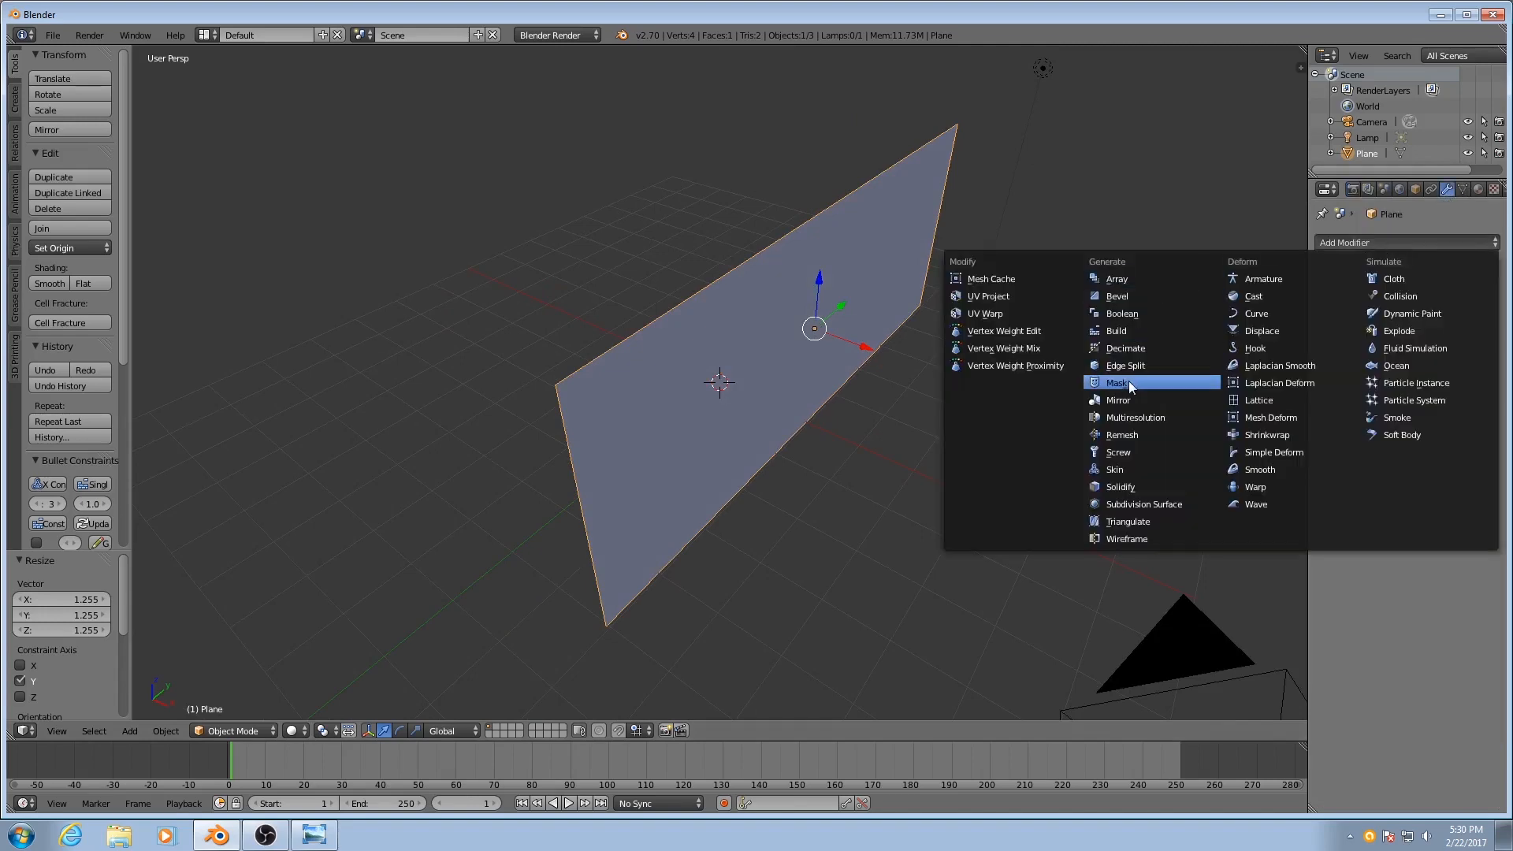
click(1114, 402)
mouse_move(824, 453)
middle_down()
mouse_move(912, 442)
mouse_move(821, 423)
middle_up()
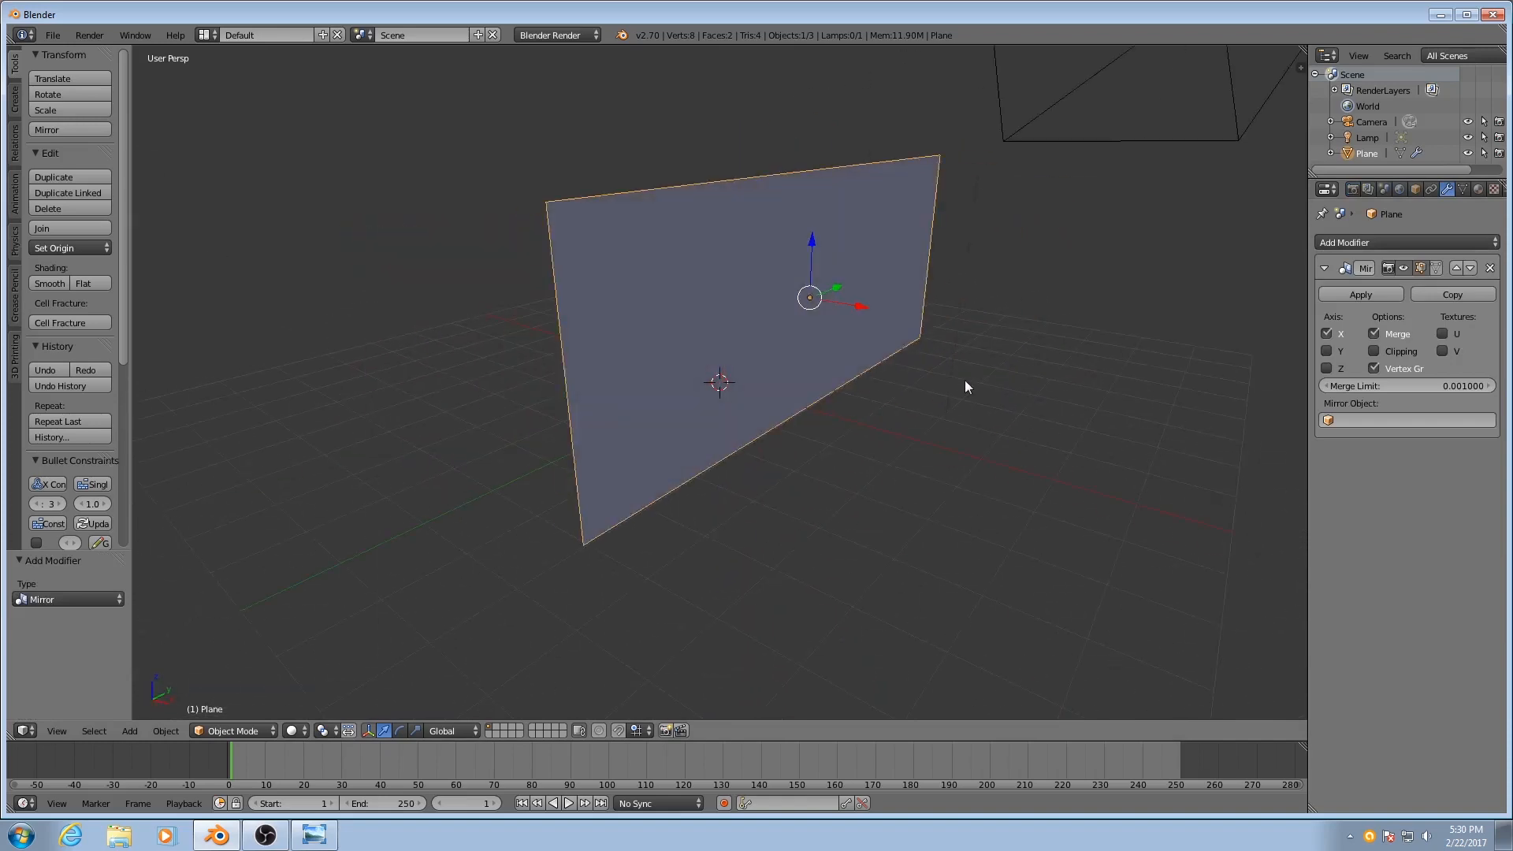
click(1489, 268)
Set the plane's origin to the 3D cursor at the scene centre.
middle_drag(777, 390, 724, 384)
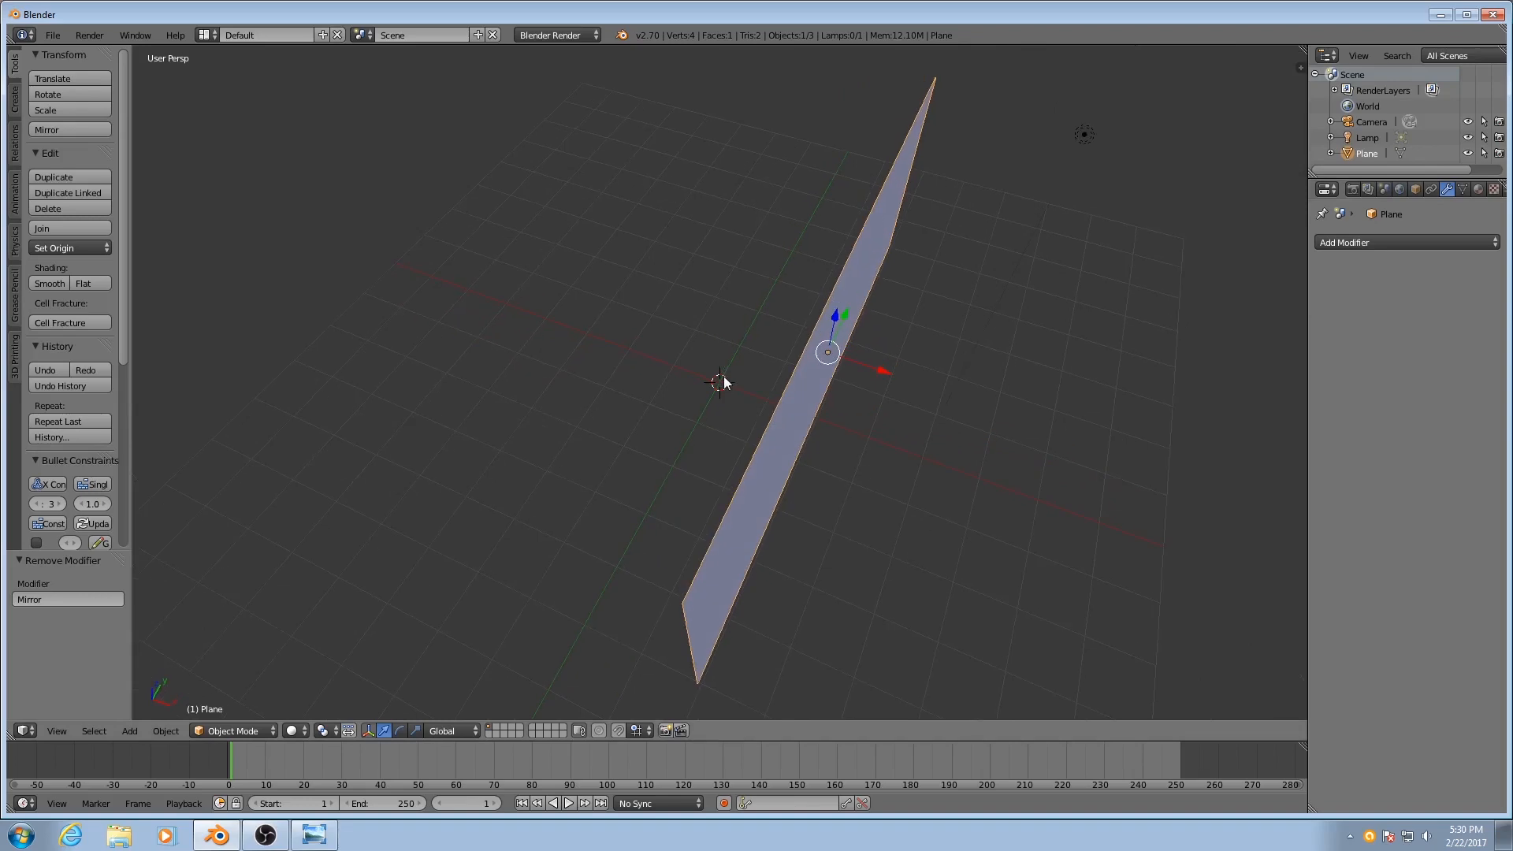
middle_drag(812, 359, 838, 308)
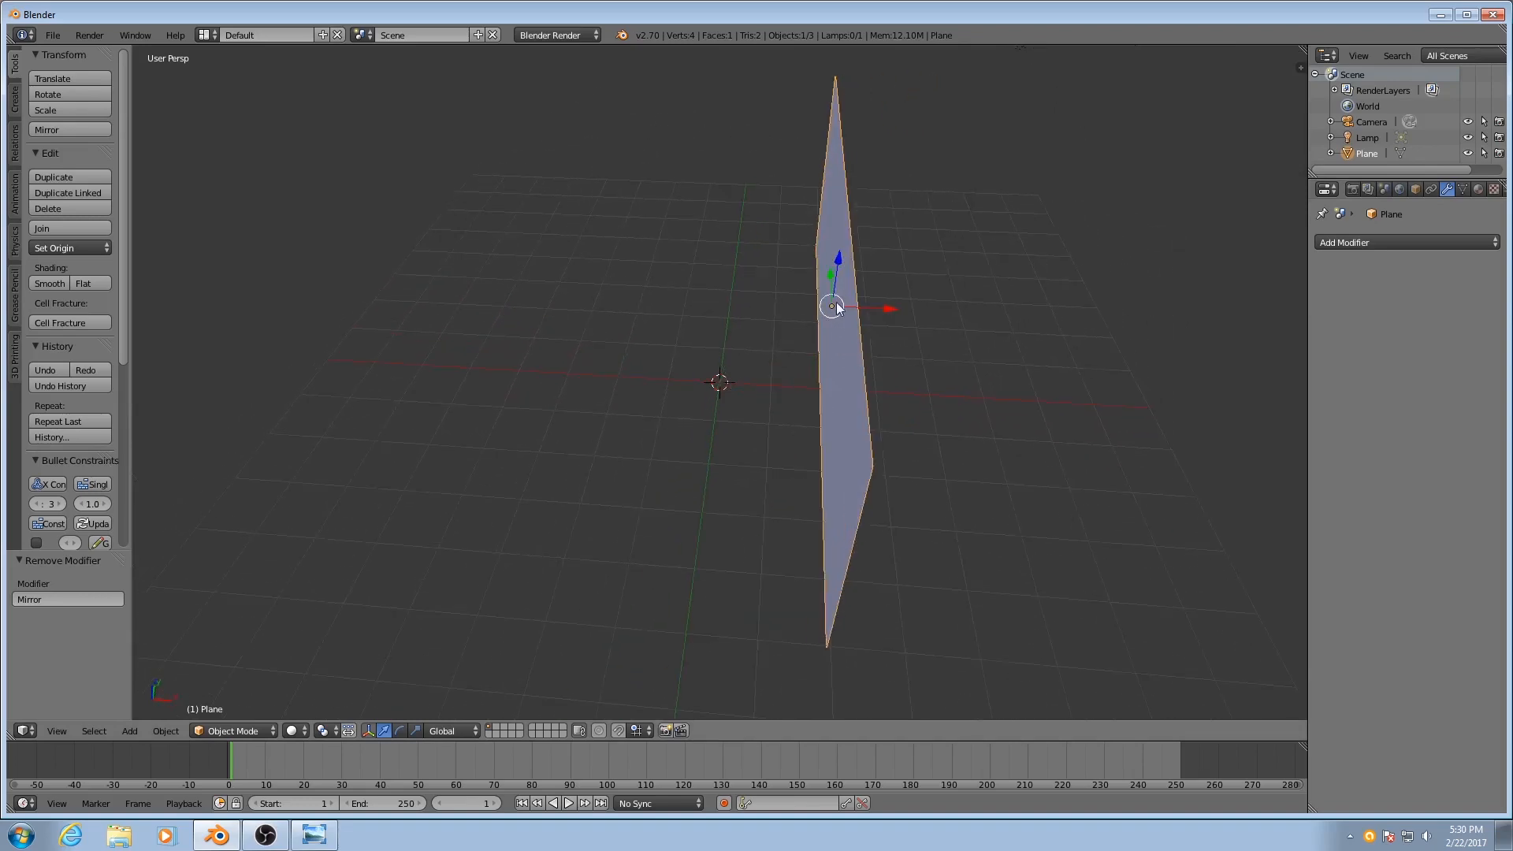
middle_drag(717, 379, 812, 338)
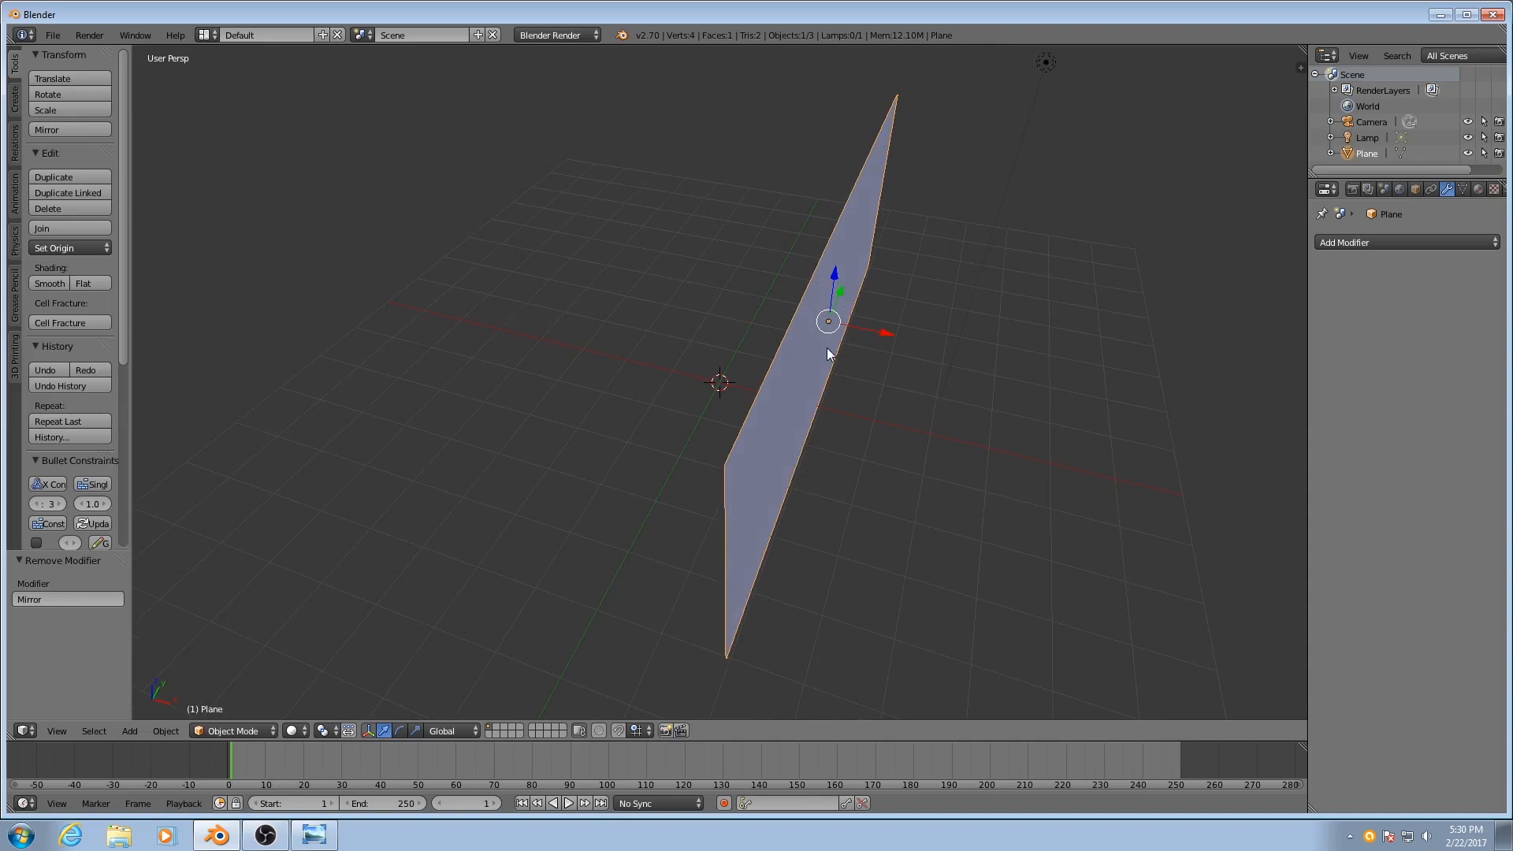
key(shift+ctrl+alt+c)
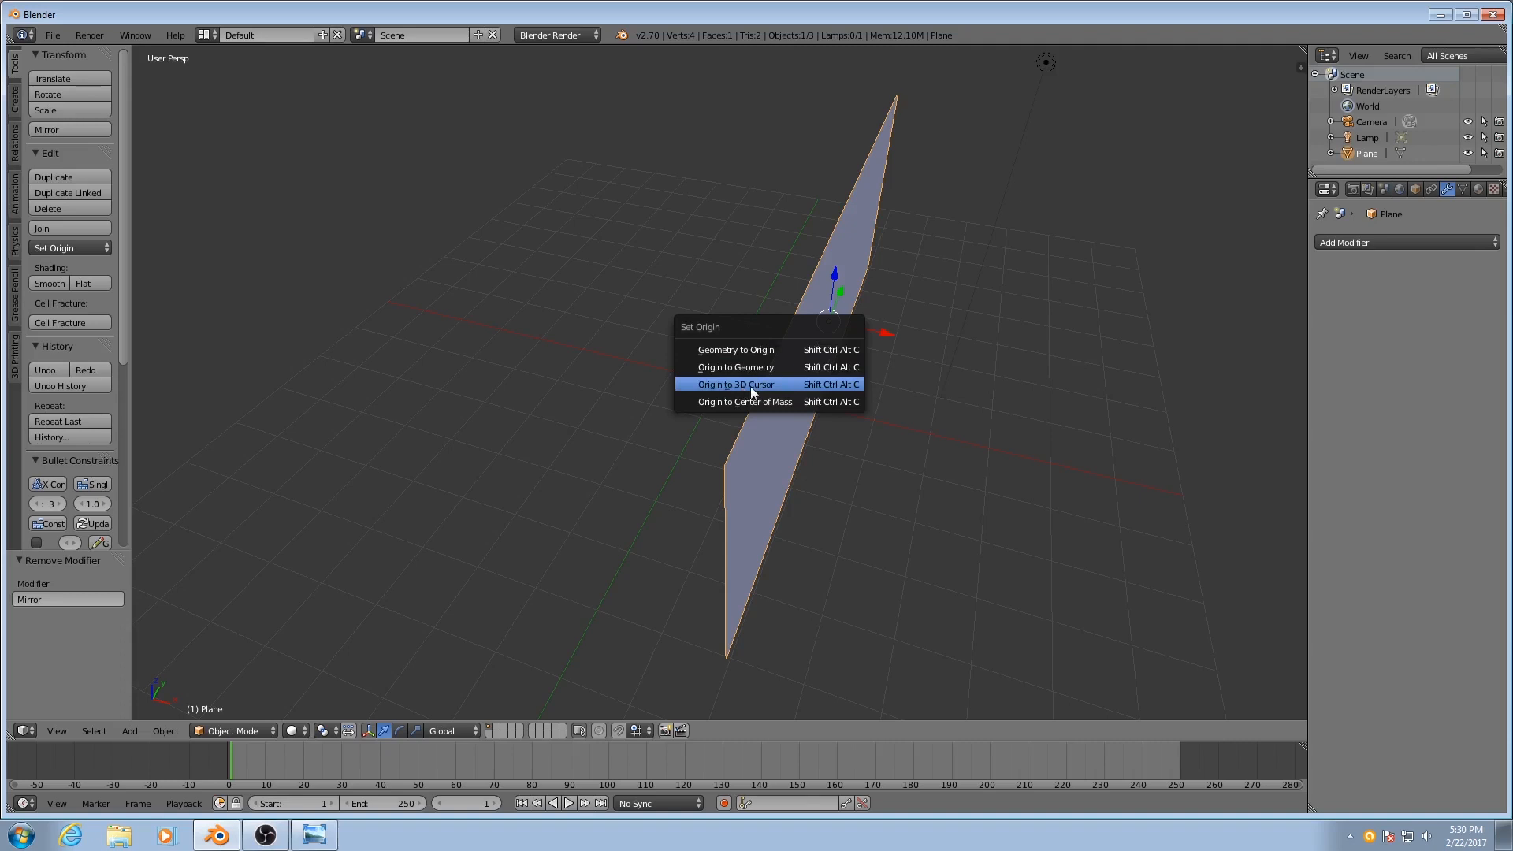
key(Escape)
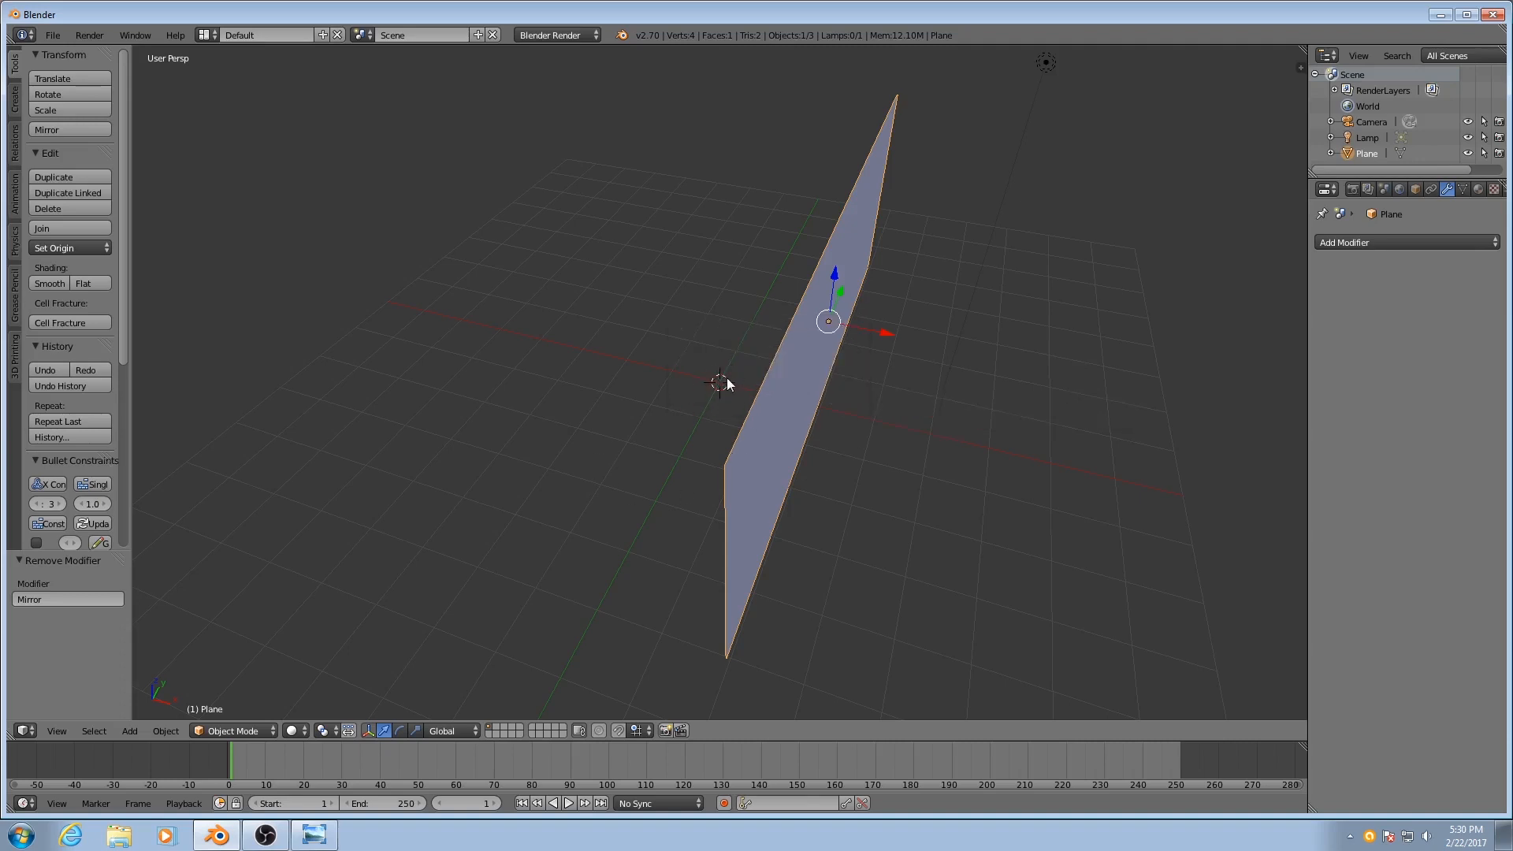
key(shift+ctrl+alt+c)
click(673, 415)
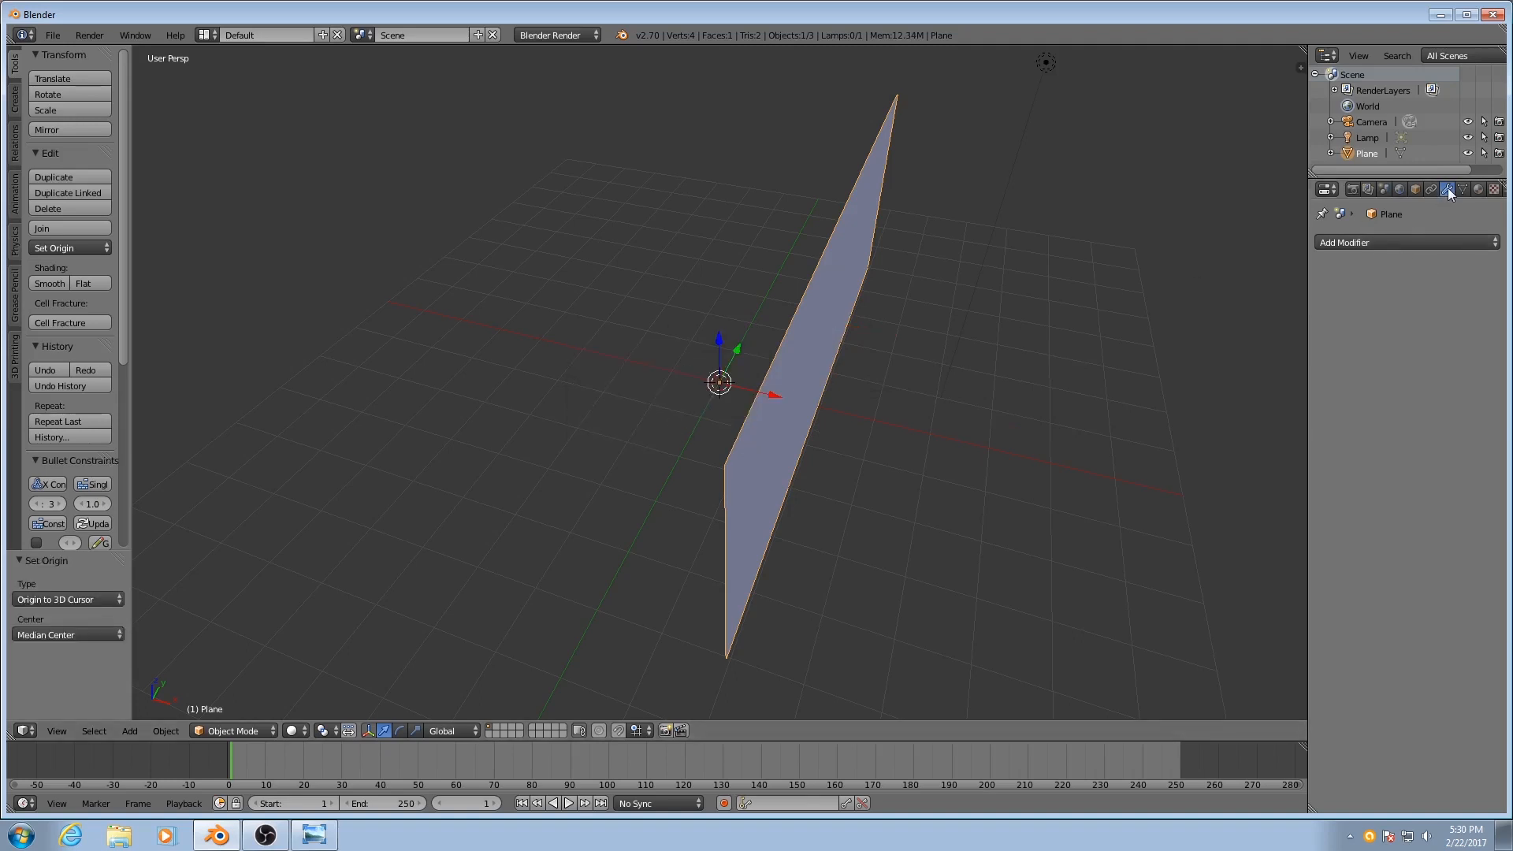
Try a Mirror modifier on the re-centred plane once more and remove it.
click(1388, 244)
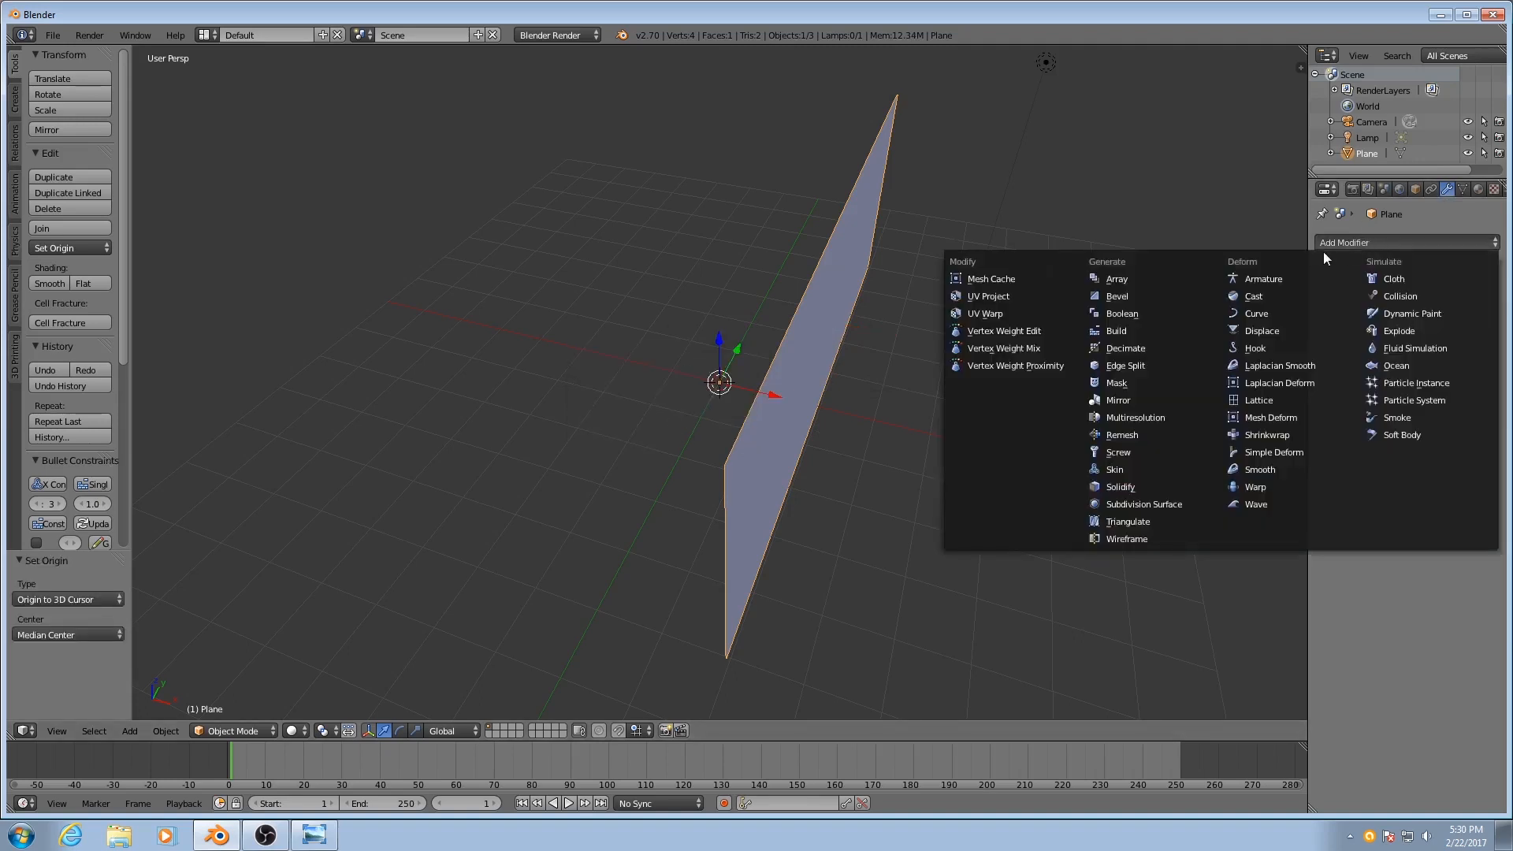
click(1113, 401)
middle_drag(1112, 403, 933, 382)
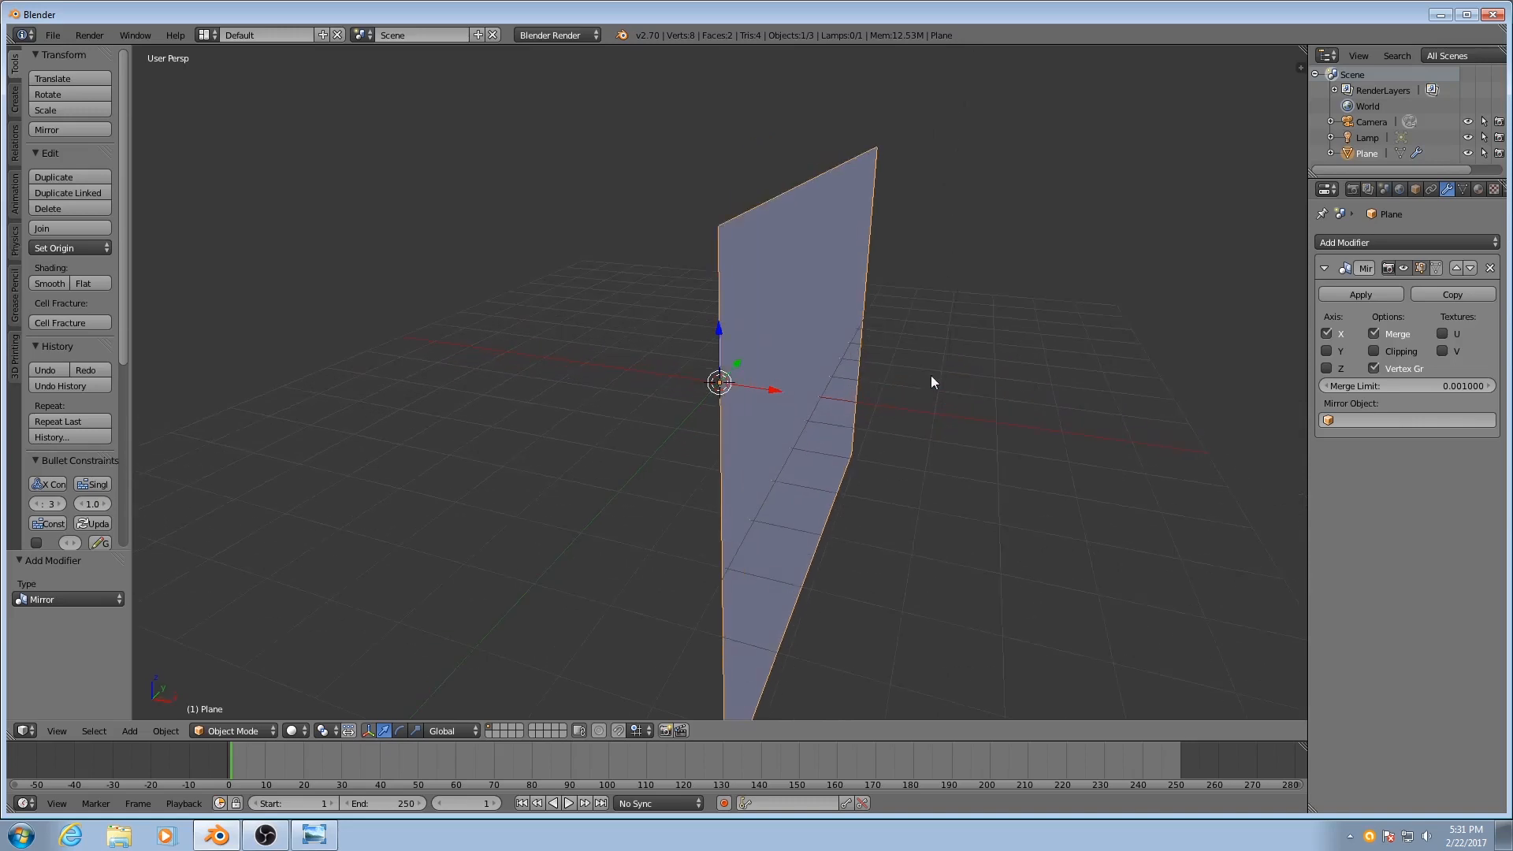
click(1490, 268)
middle_drag(796, 351, 728, 349)
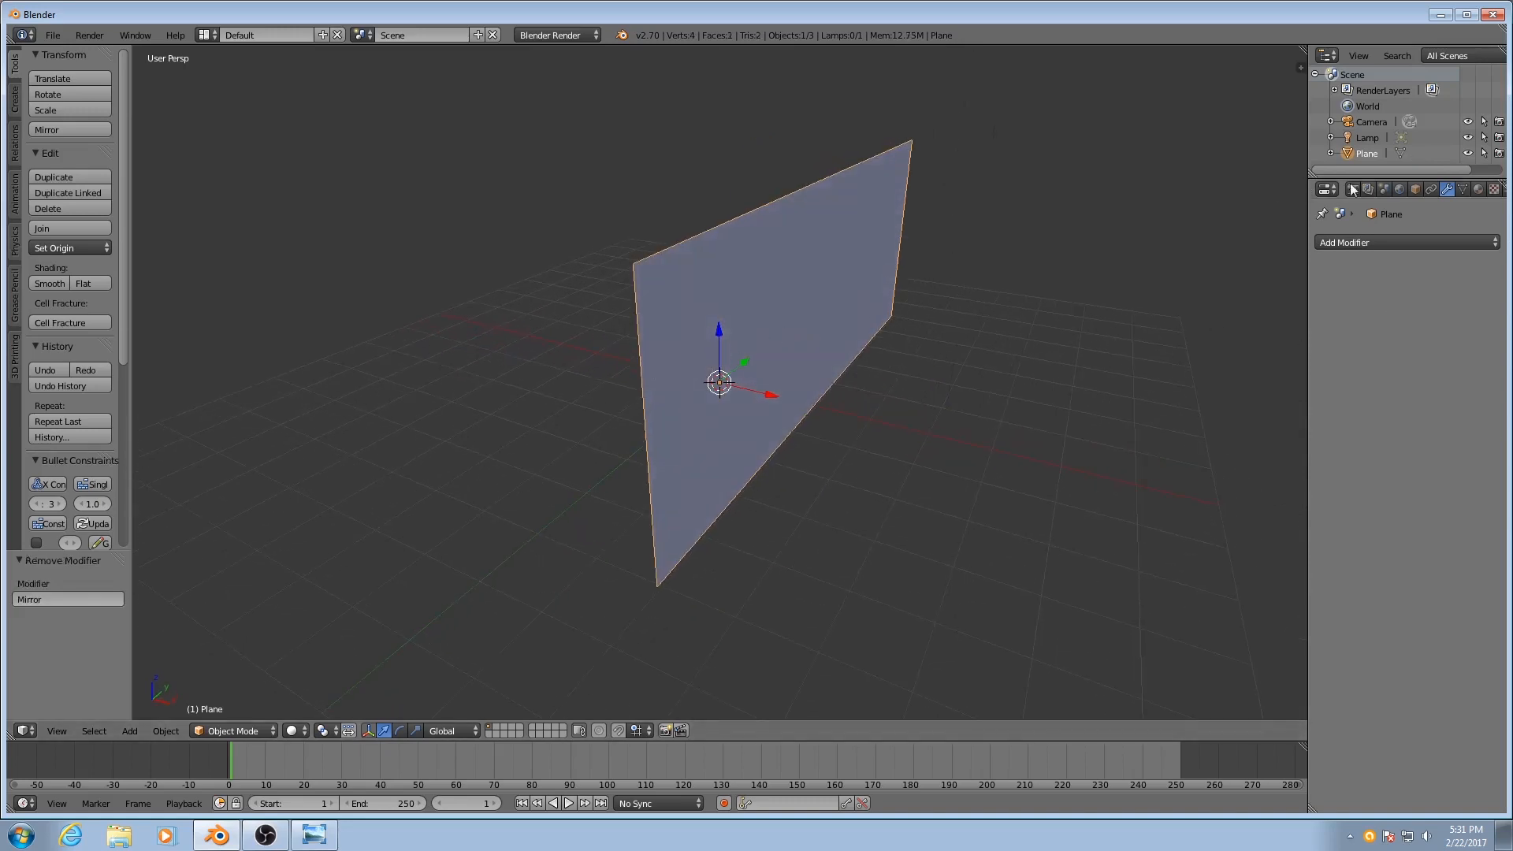
Examine the plane's rotation and scale values and its local axes, switching the transform orientation to Local and back to Global.
click(1415, 189)
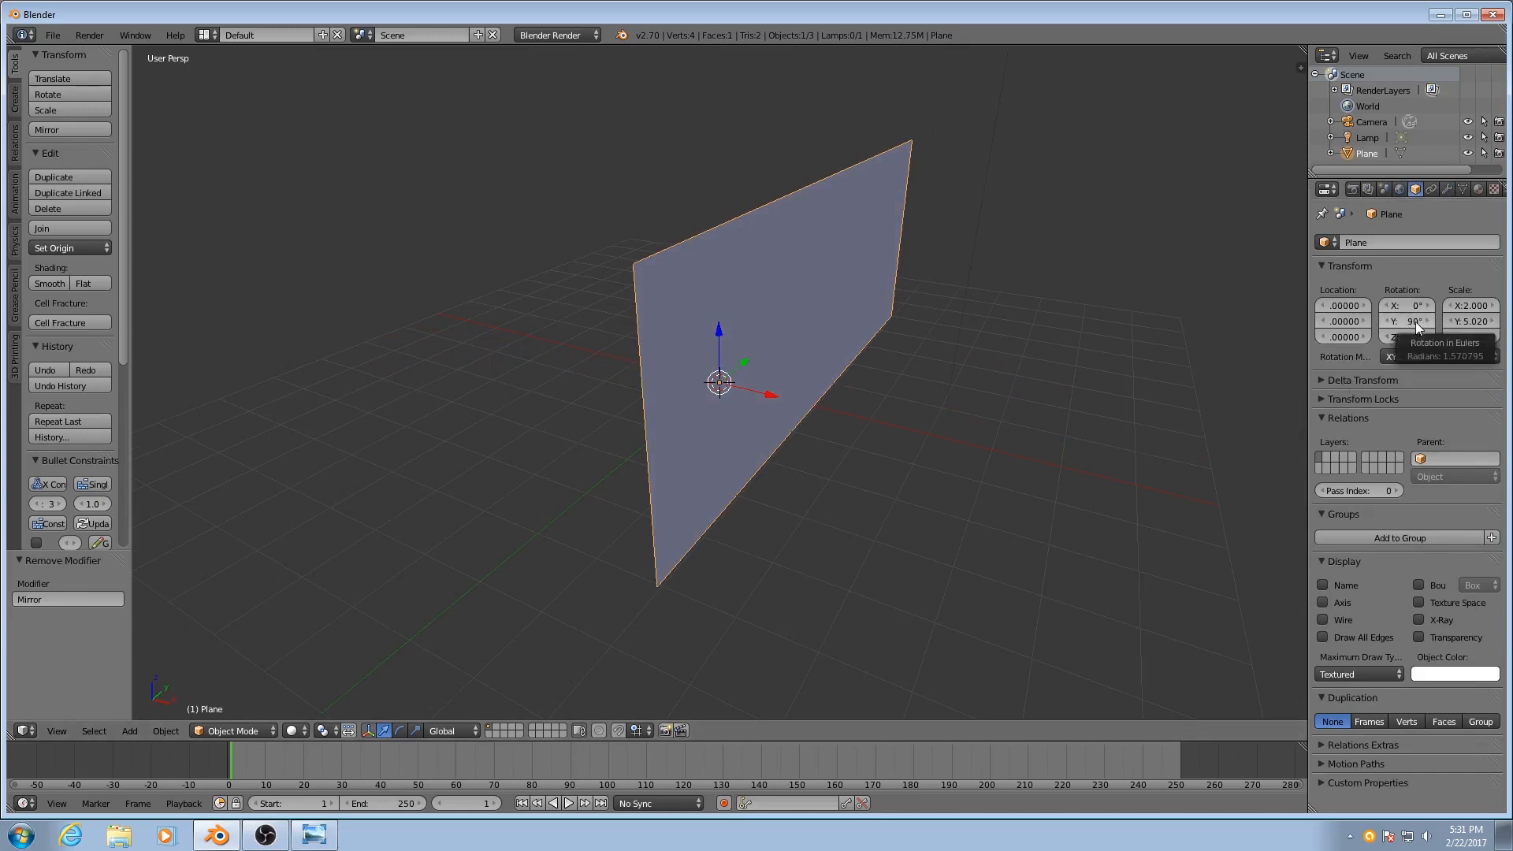
middle_drag(731, 428, 799, 298)
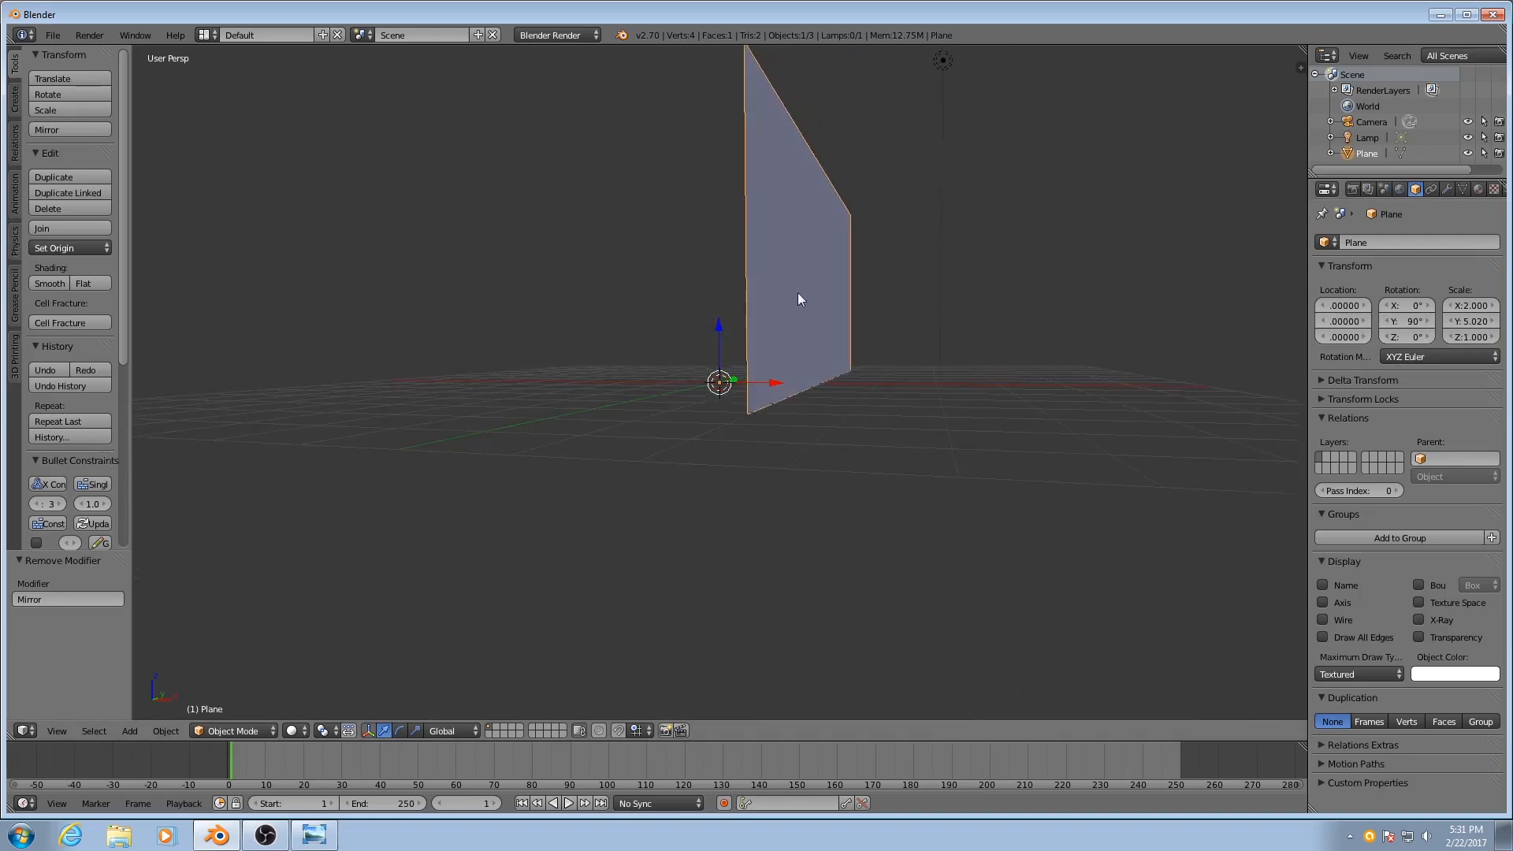
click(445, 731)
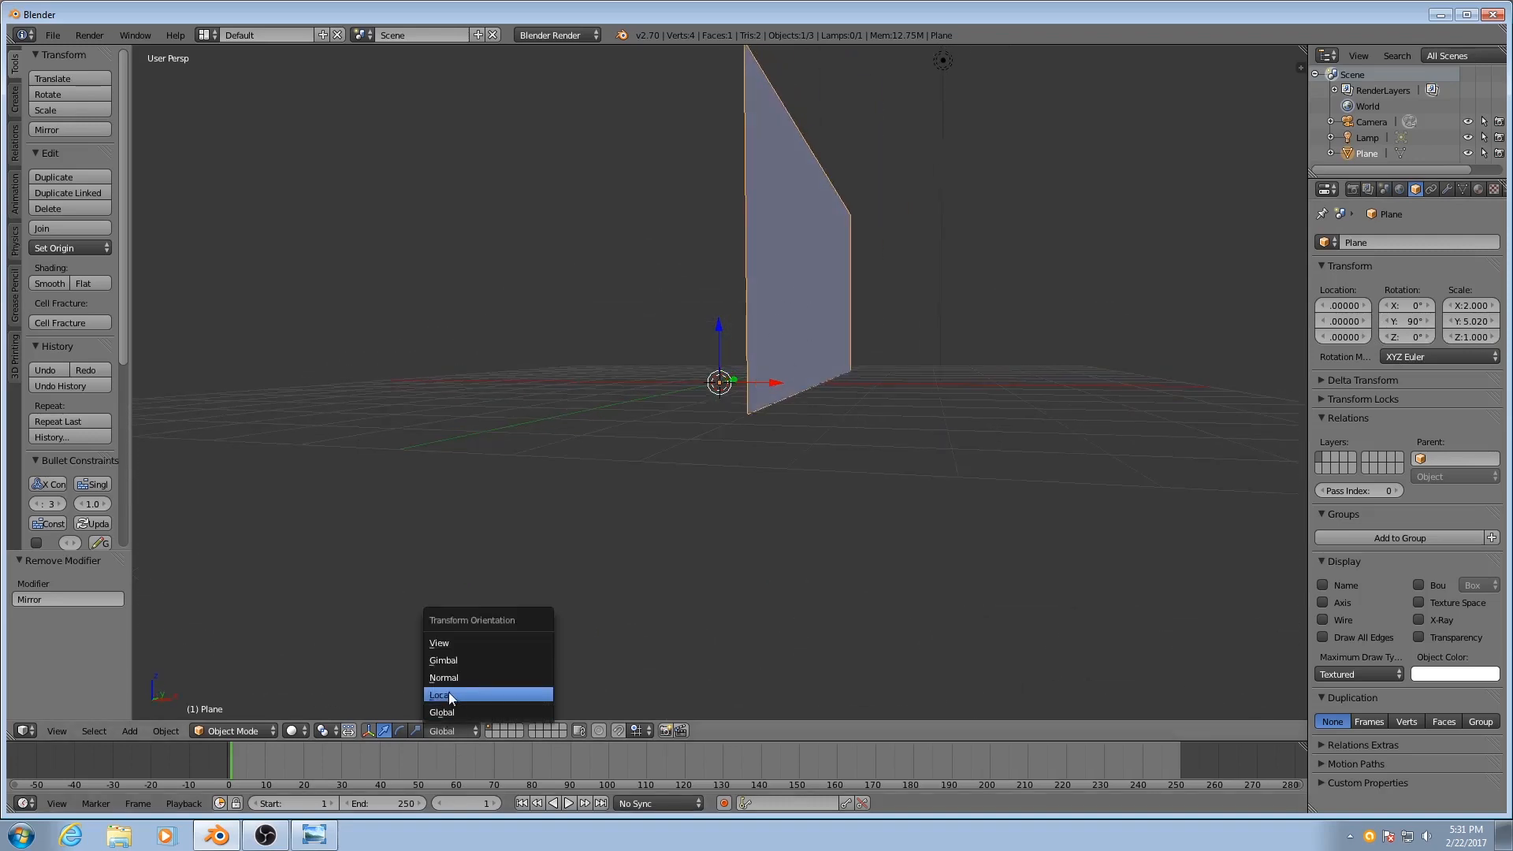
click(448, 692)
middle_drag(747, 407, 727, 425)
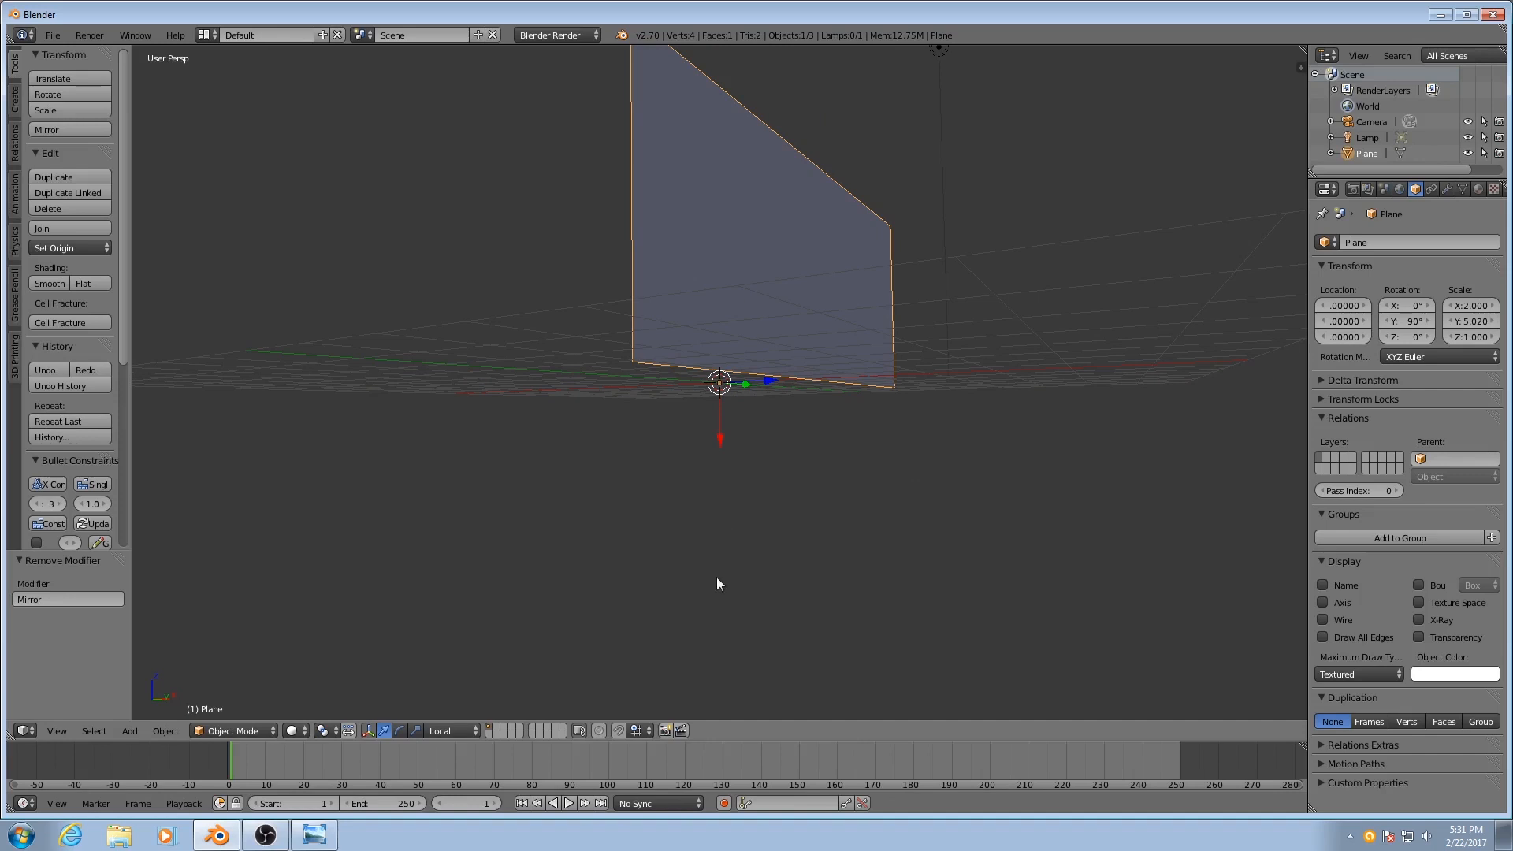
middle_drag(703, 598, 719, 386)
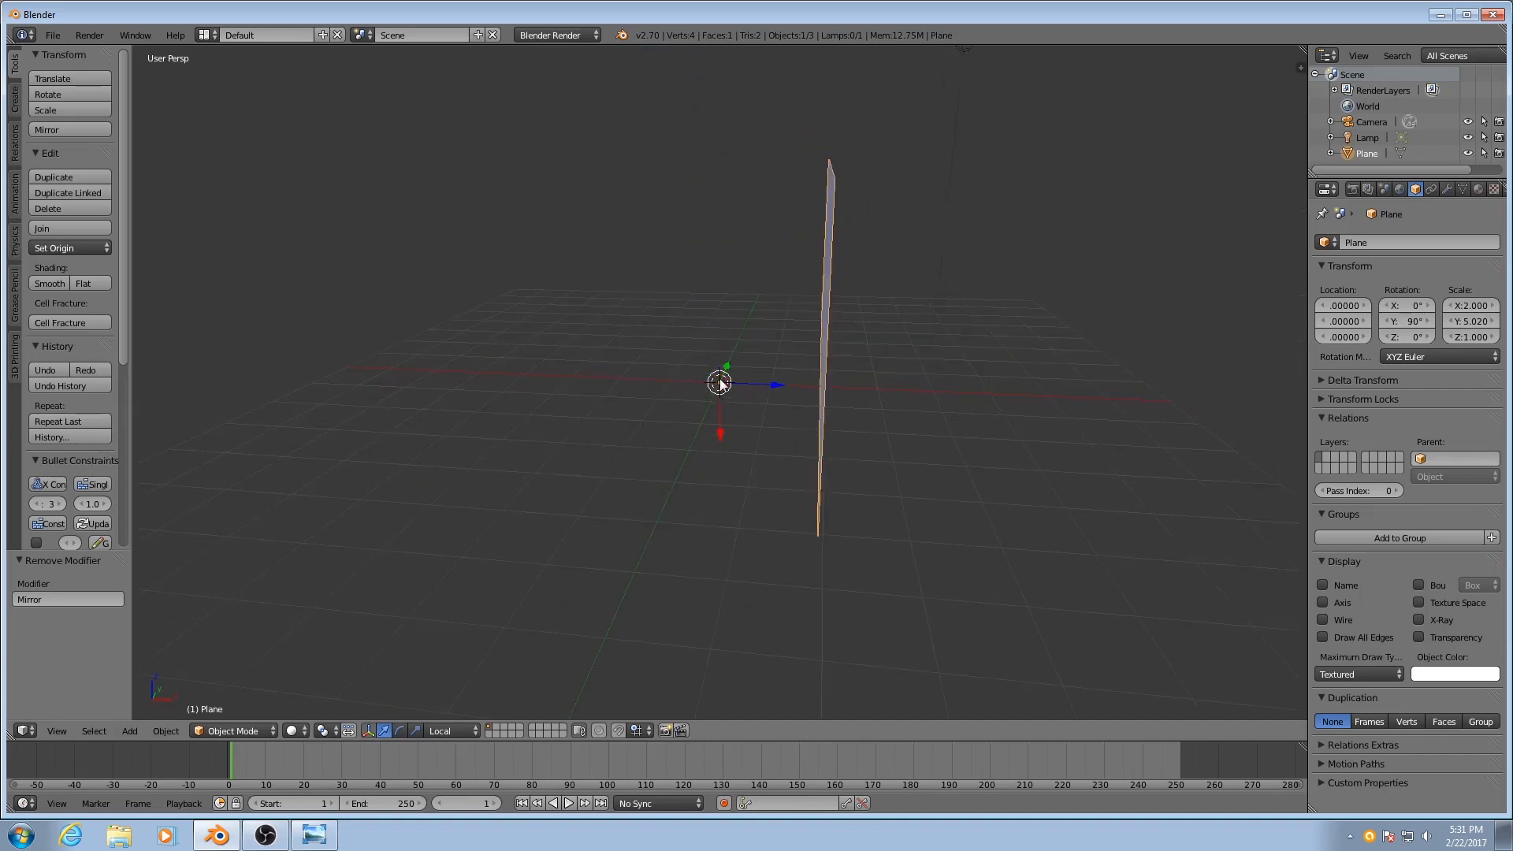
middle_drag(769, 412, 637, 379)
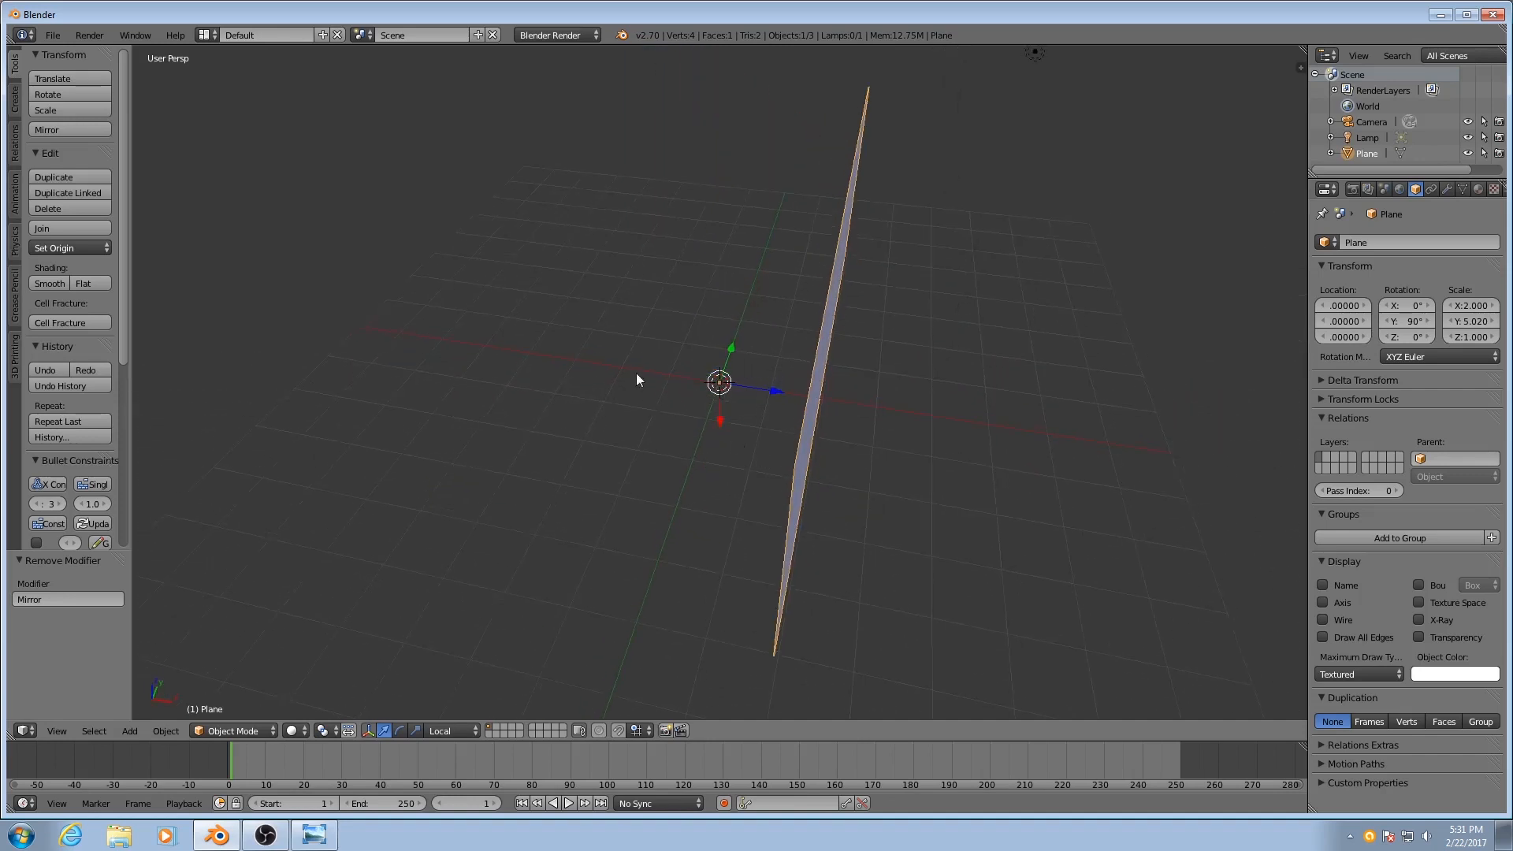
click(427, 730)
click(437, 712)
Apply the plane's rotation and scale.
middle_drag(879, 523, 763, 371)
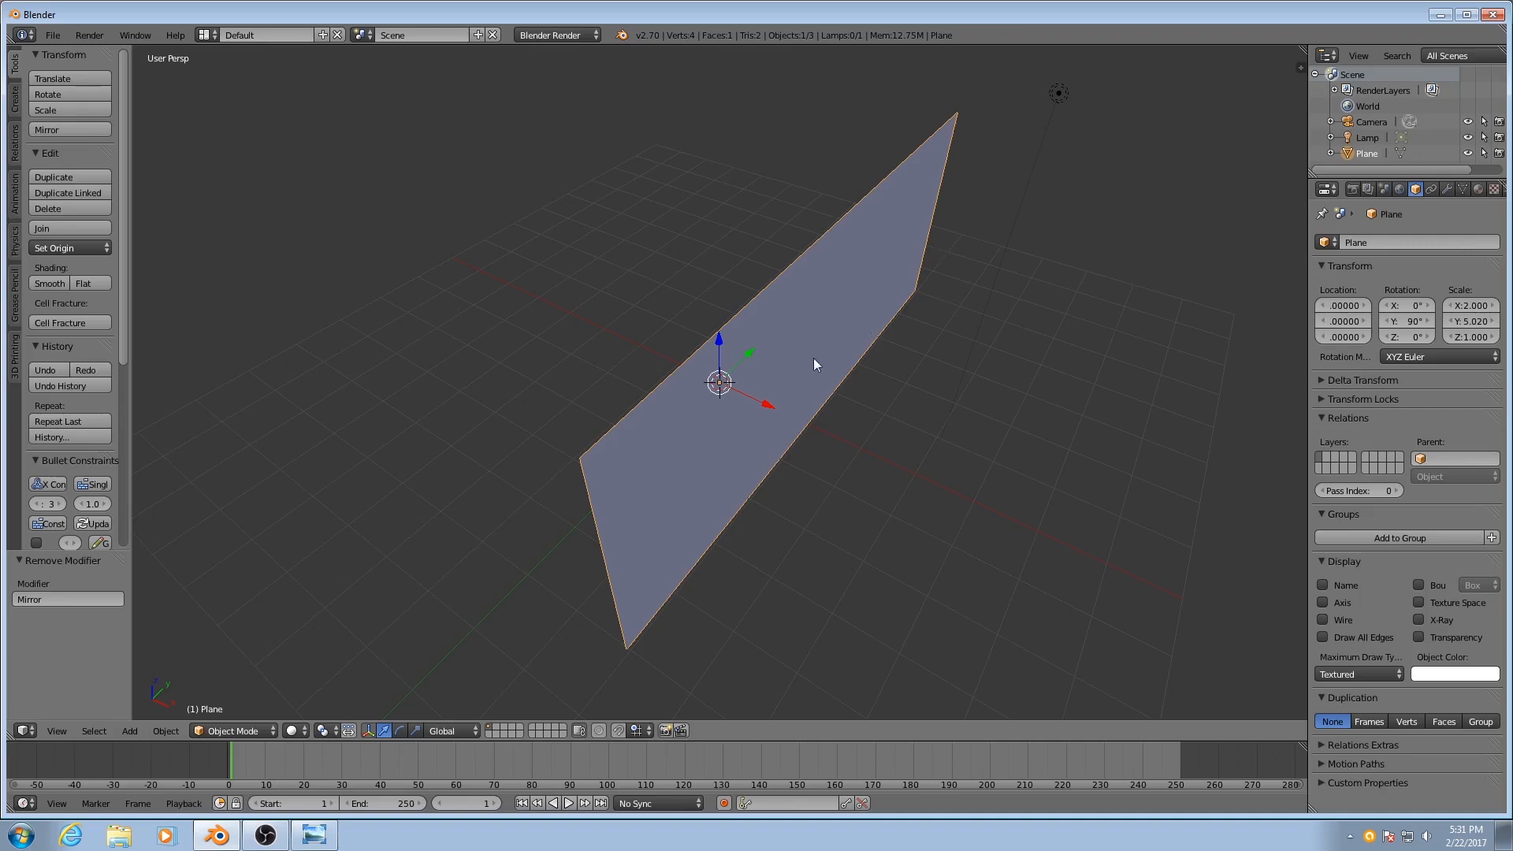
middle_drag(791, 339, 775, 345)
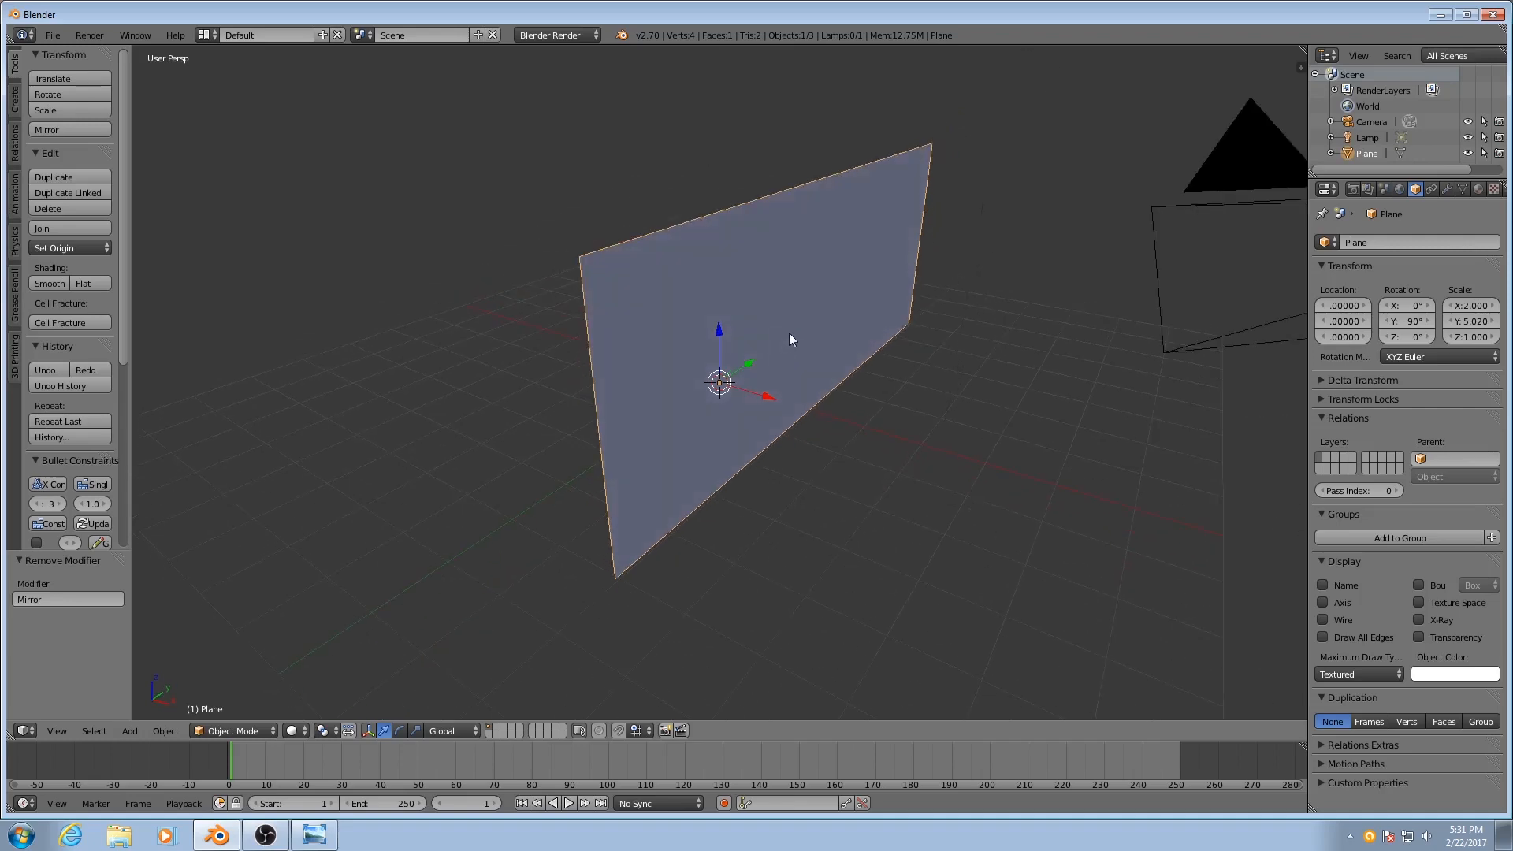
key(ctrl+a)
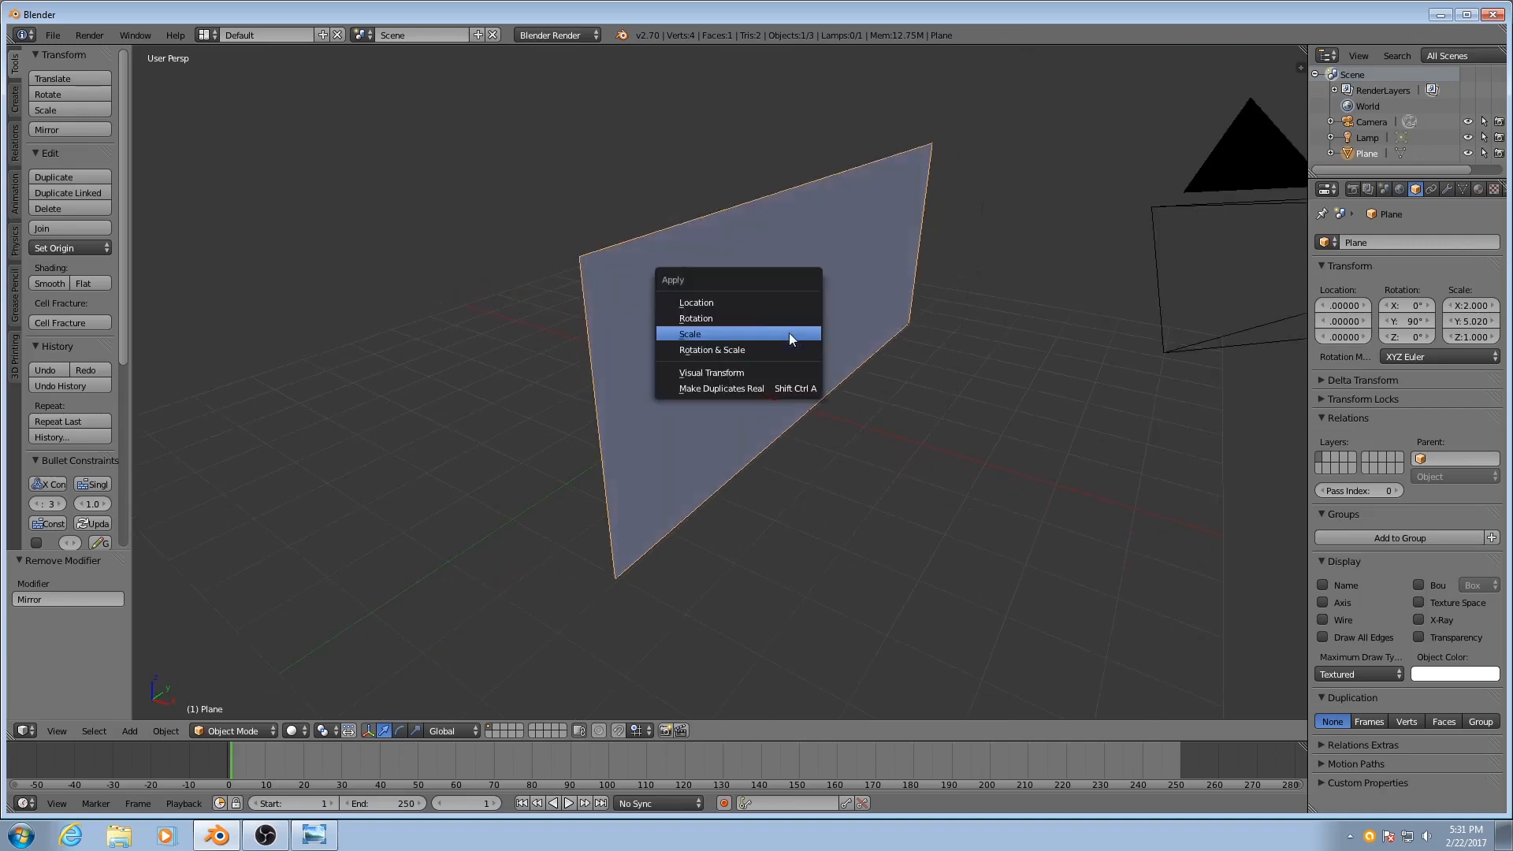
click(731, 348)
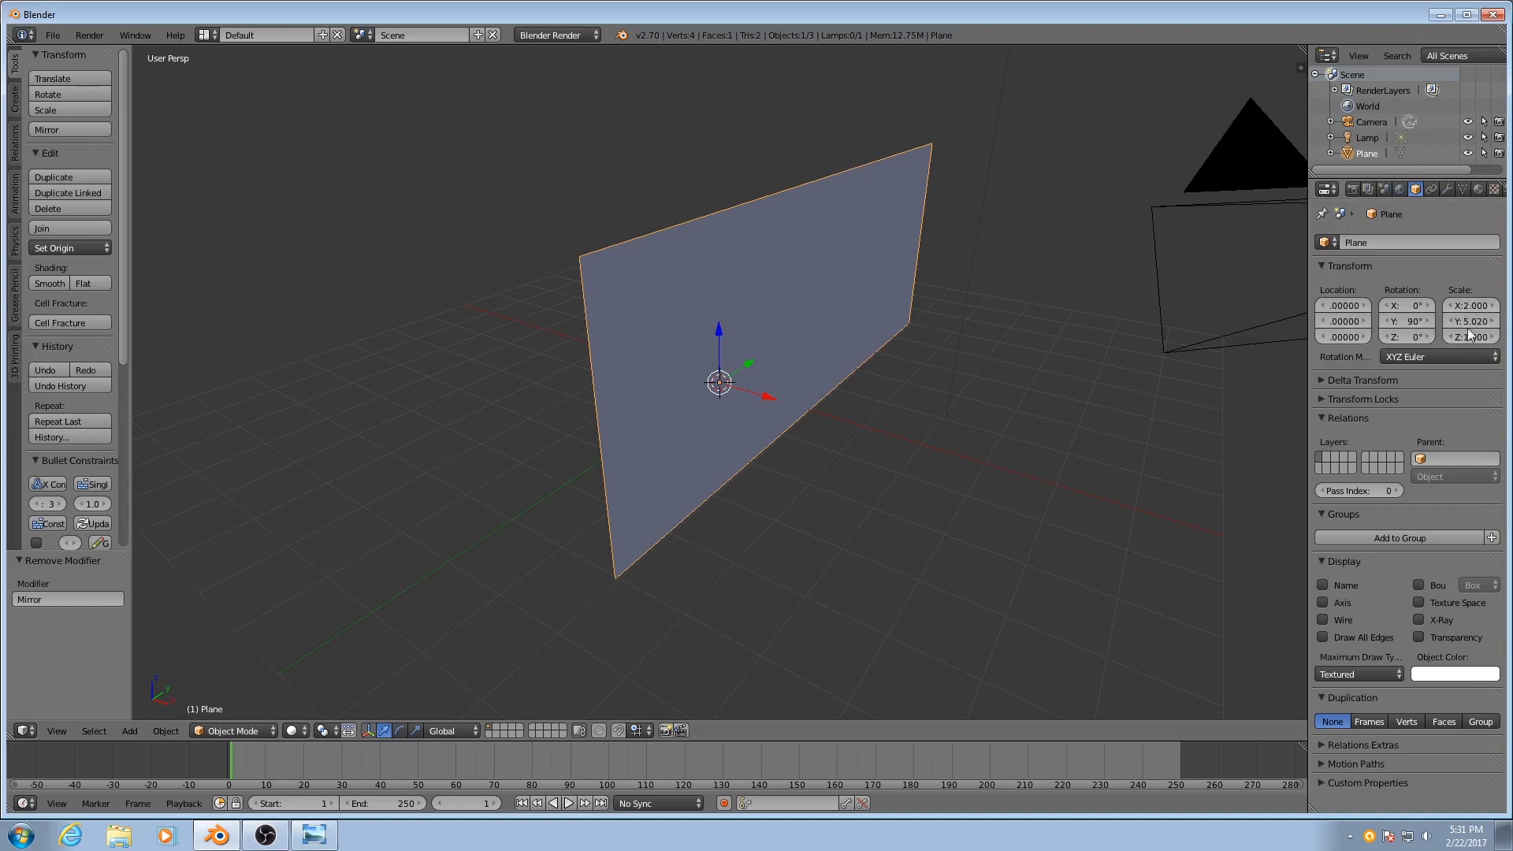
key(ctrl+a)
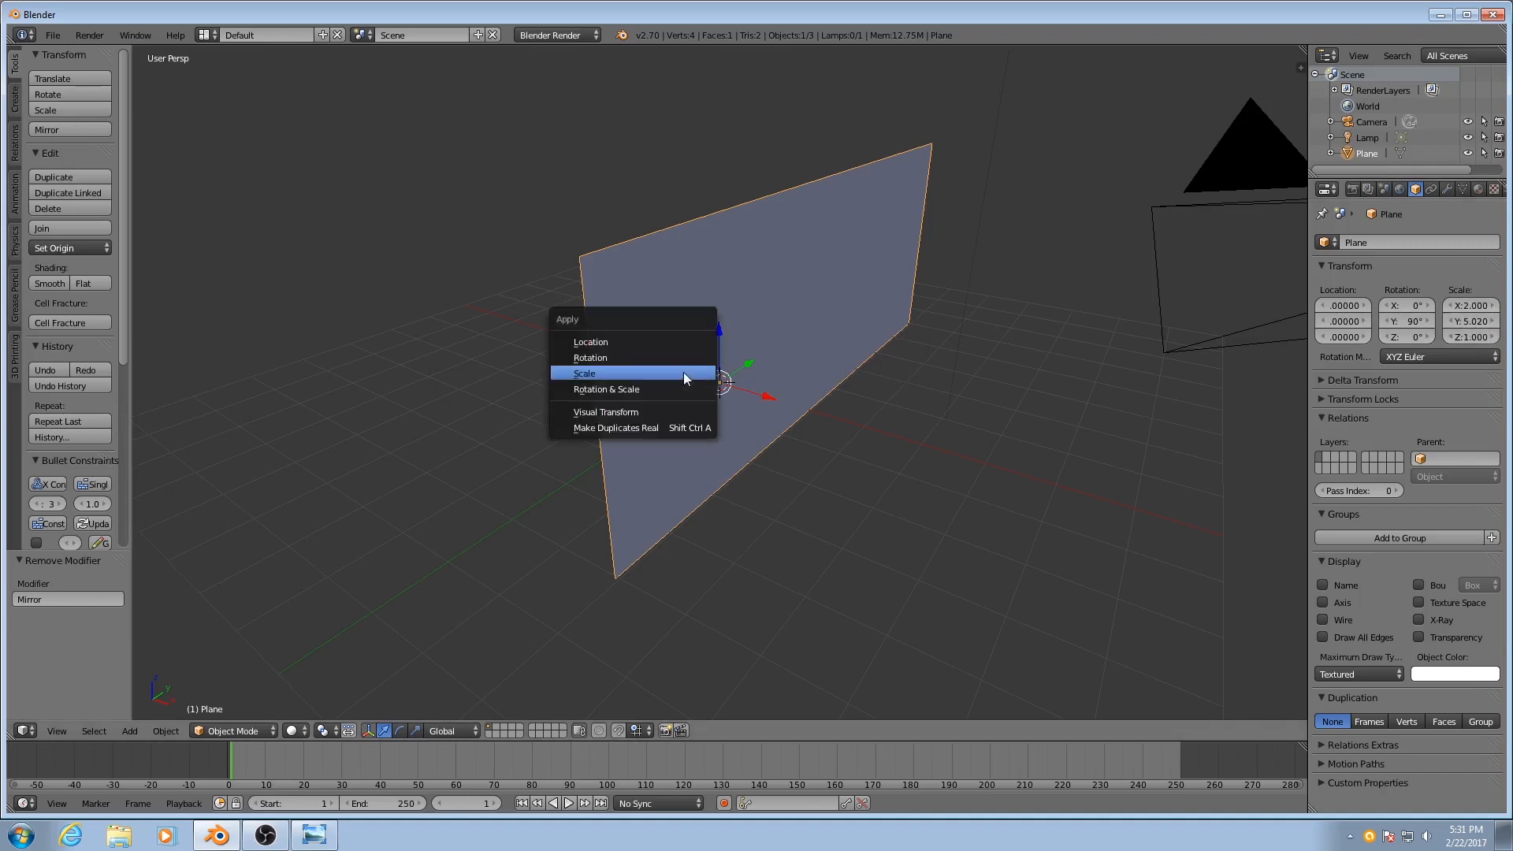
click(624, 388)
middle_drag(624, 389, 678, 410)
Add a Mirror modifier on the X axis to the wall plane to create the opposite side wall.
click(1447, 190)
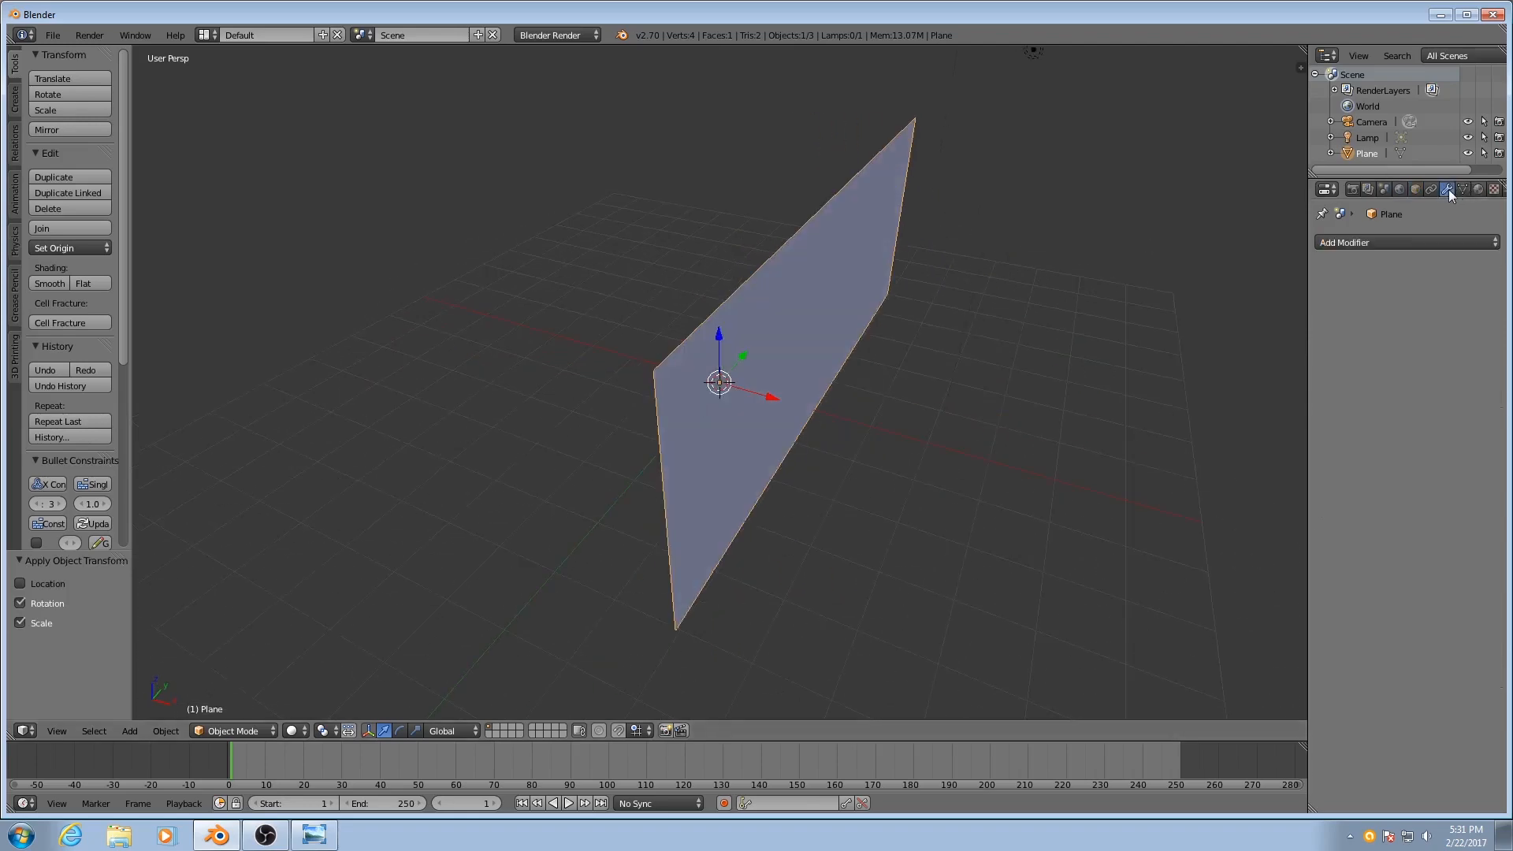
click(1378, 242)
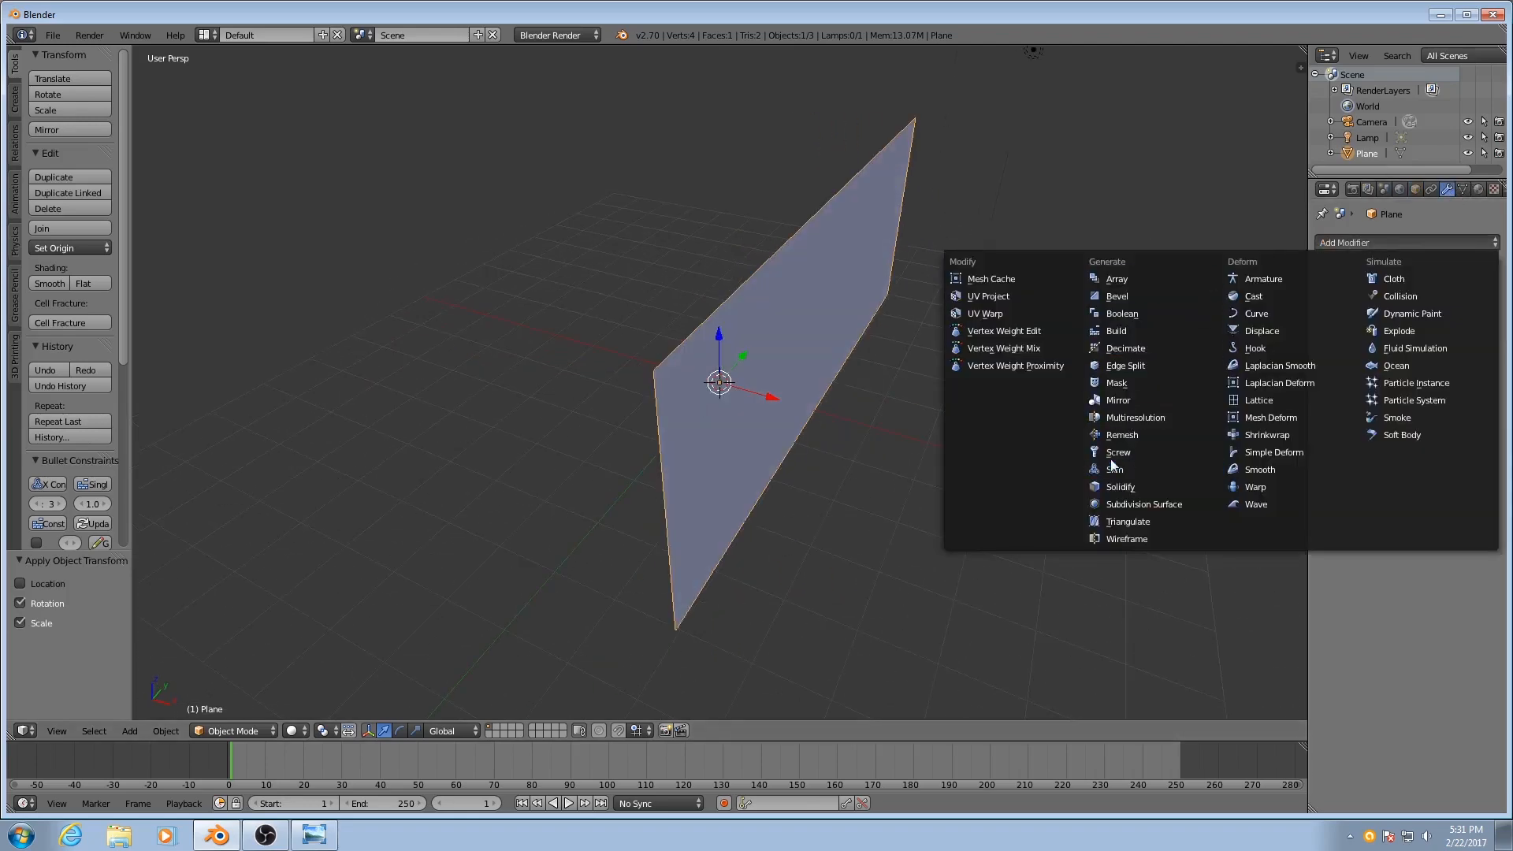
click(1113, 400)
middle_drag(691, 428, 633, 435)
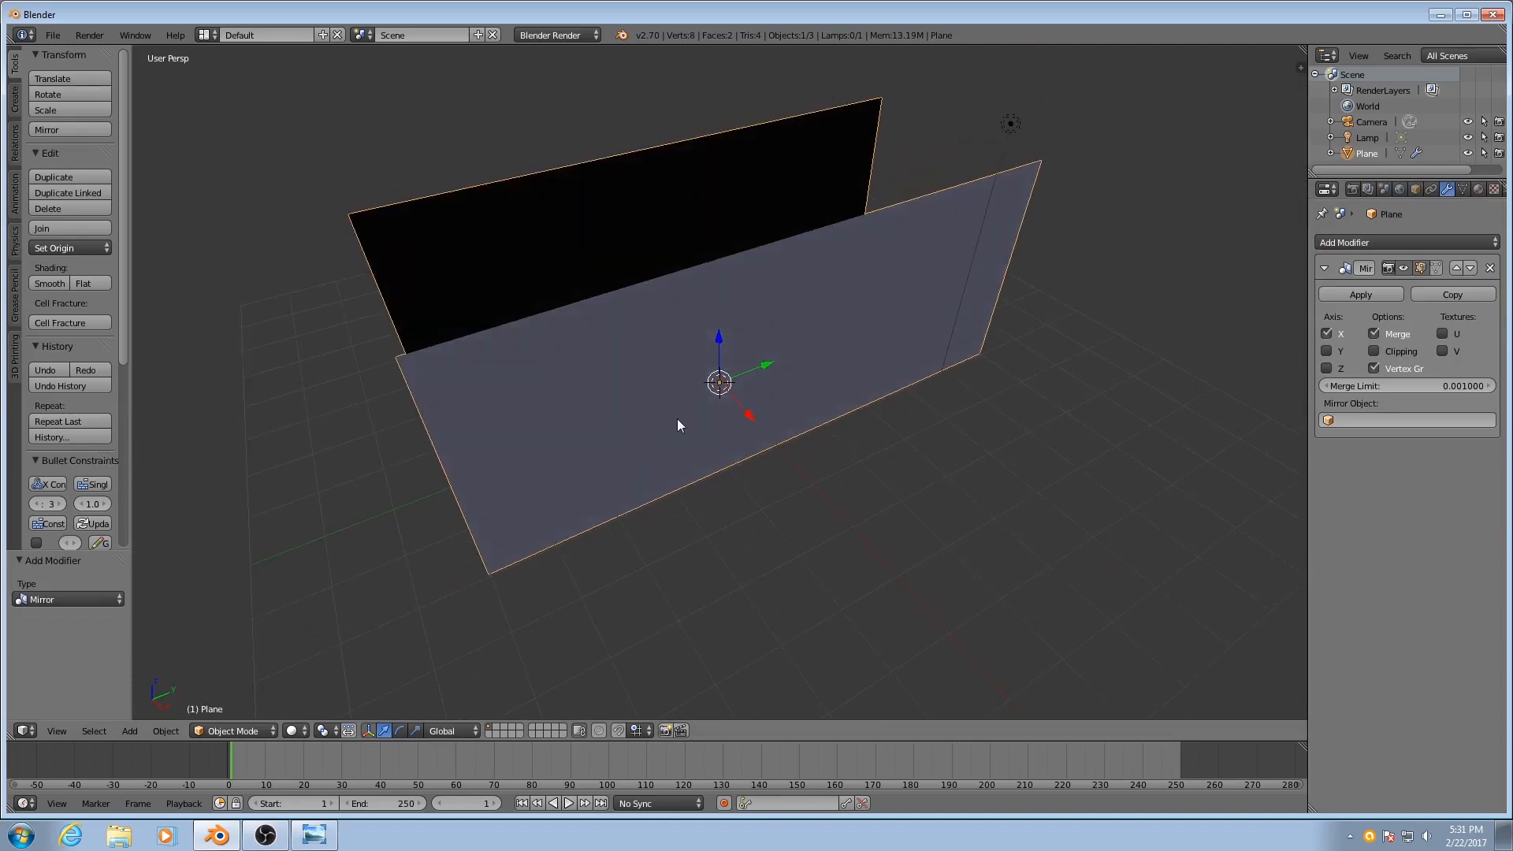
middle_drag(731, 324, 768, 296)
middle_drag(808, 245, 808, 291)
middle_drag(502, 277, 900, 238)
middle_drag(778, 249, 750, 402)
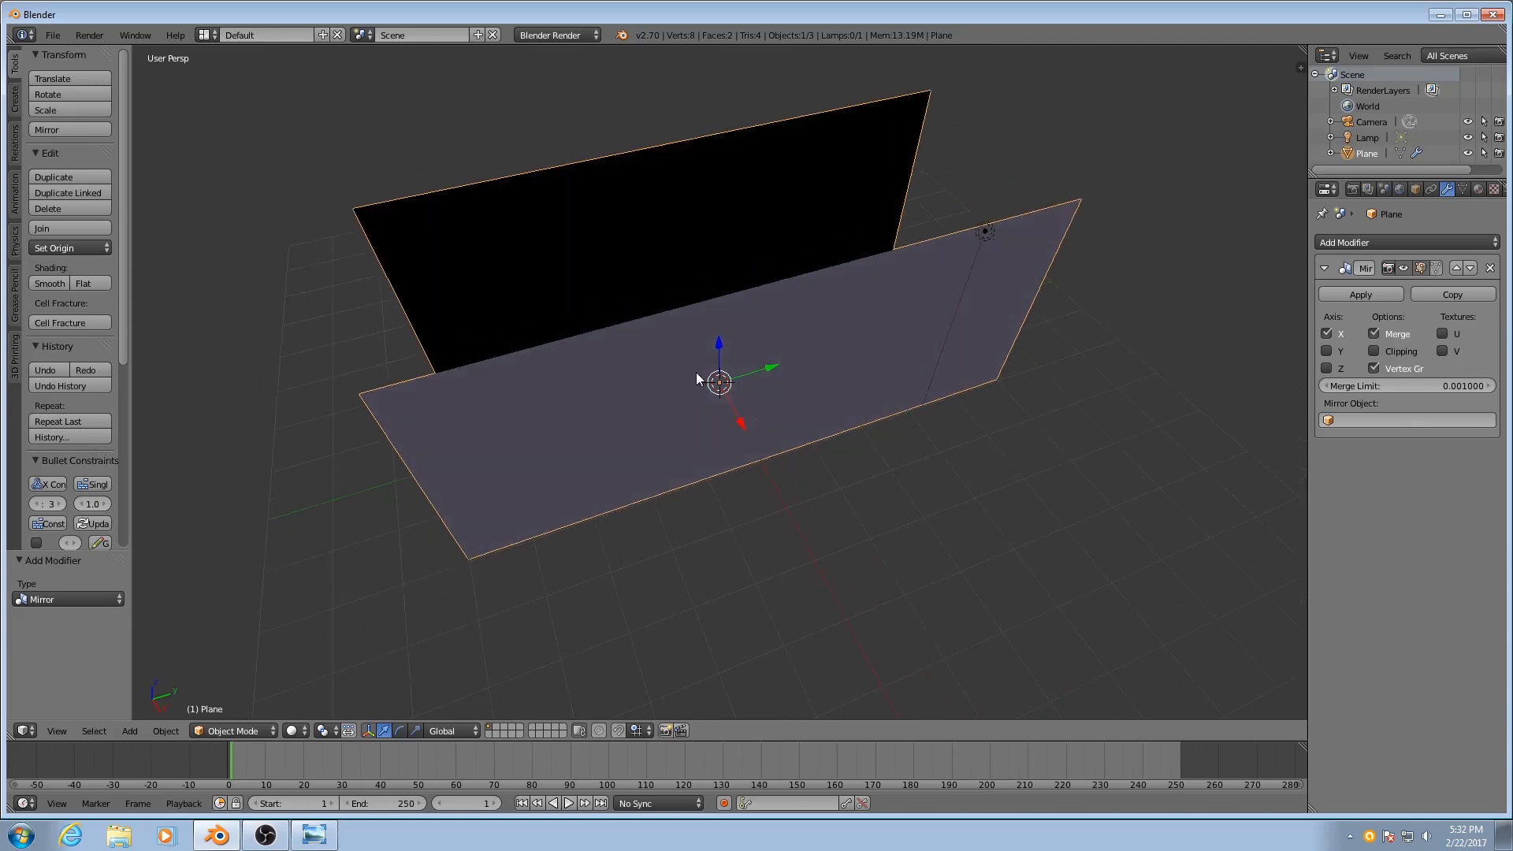
Add a vertical loop cut through the middle of the wall plane in Edit Mode, without sliding it.
key(Tab)
mouse_move(706, 369)
middle_down()
mouse_move(843, 386)
mouse_move(731, 379)
middle_up()
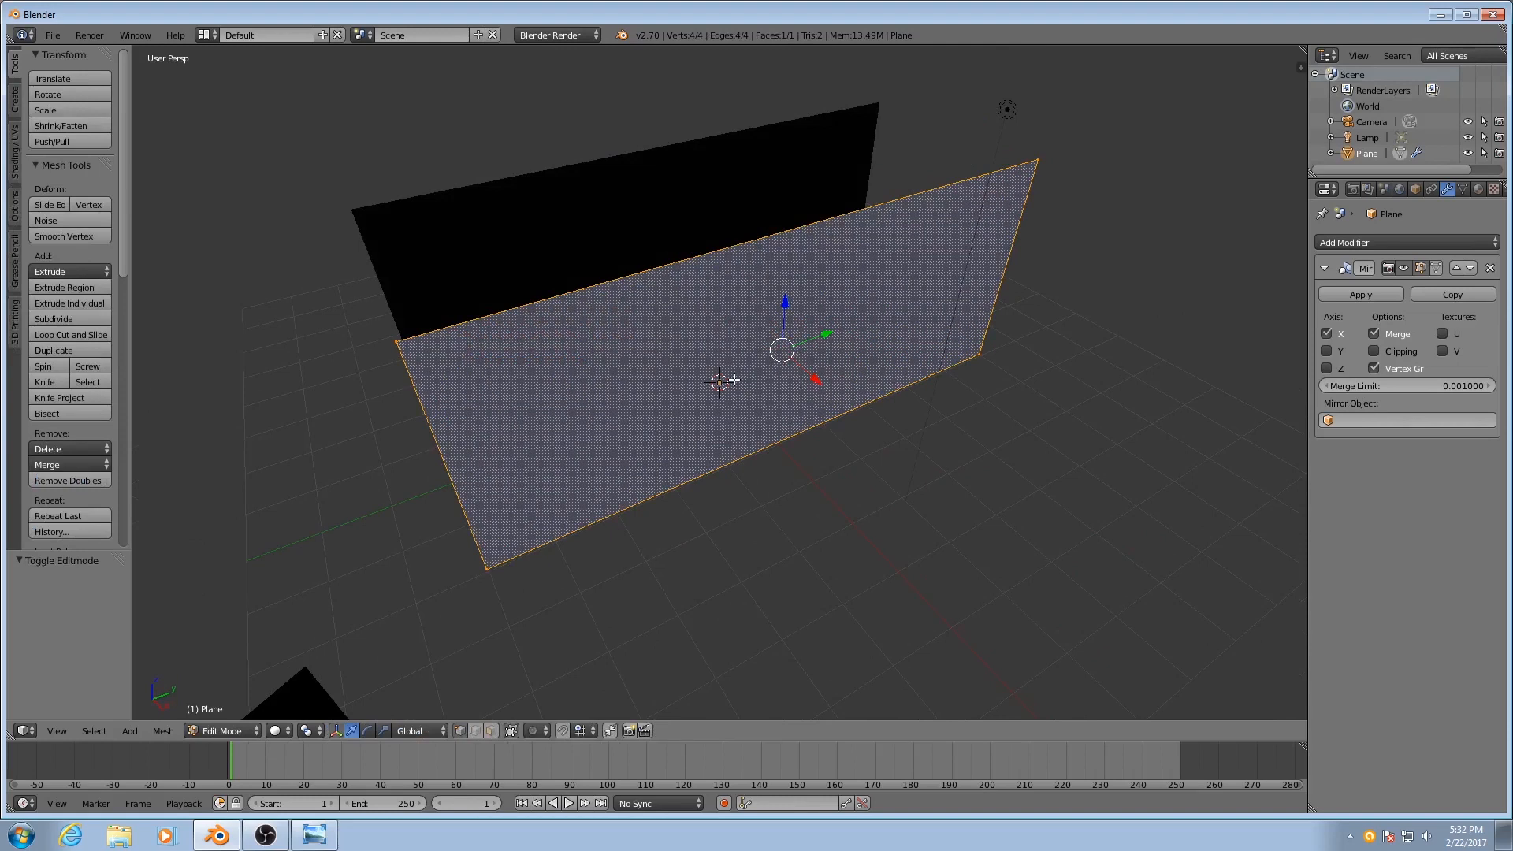
key(ctrl+r)
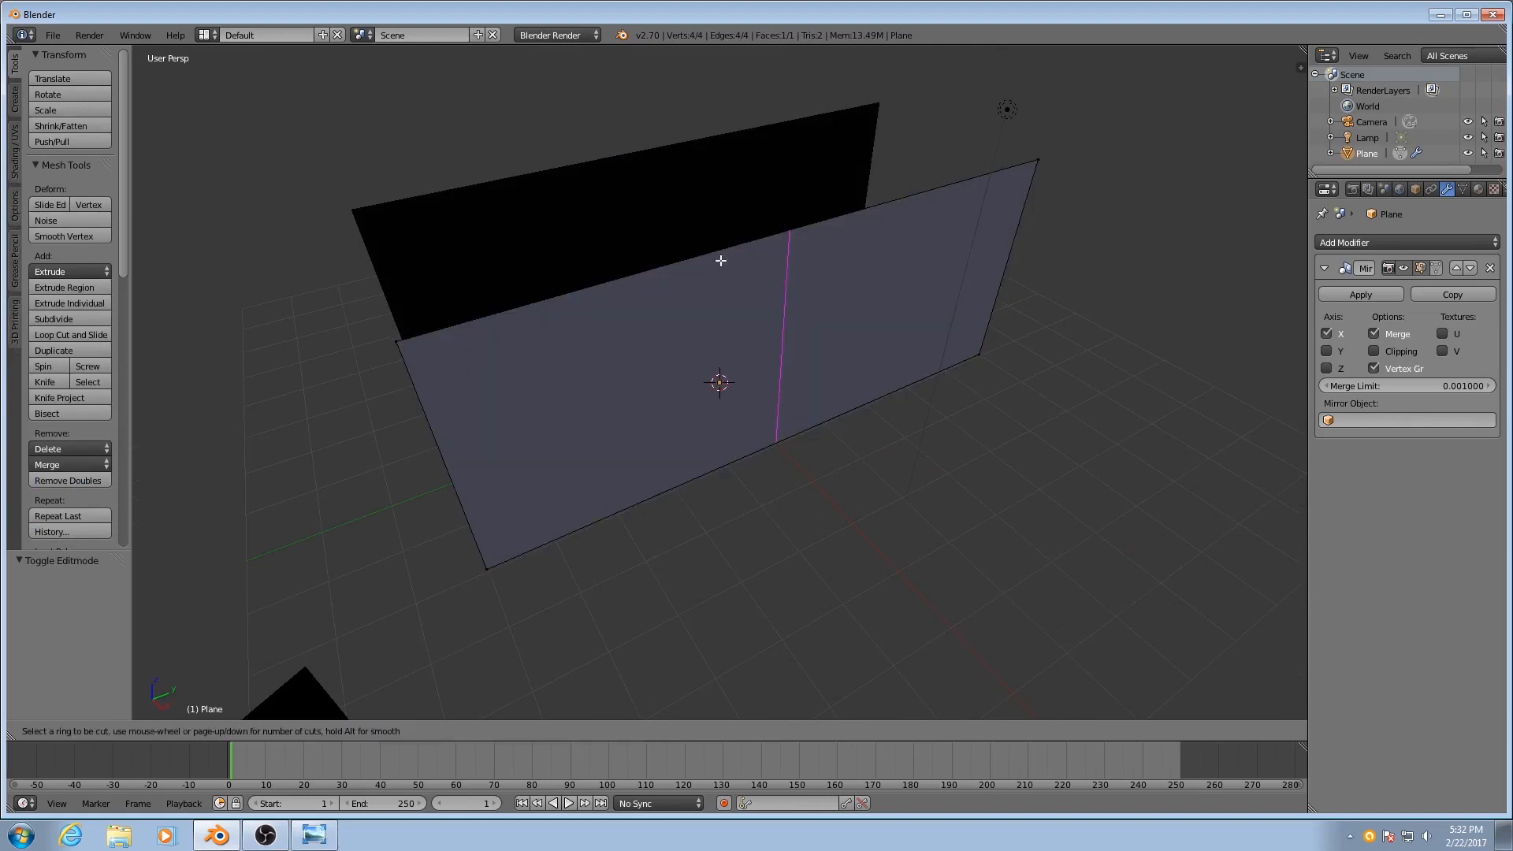
click(780, 237)
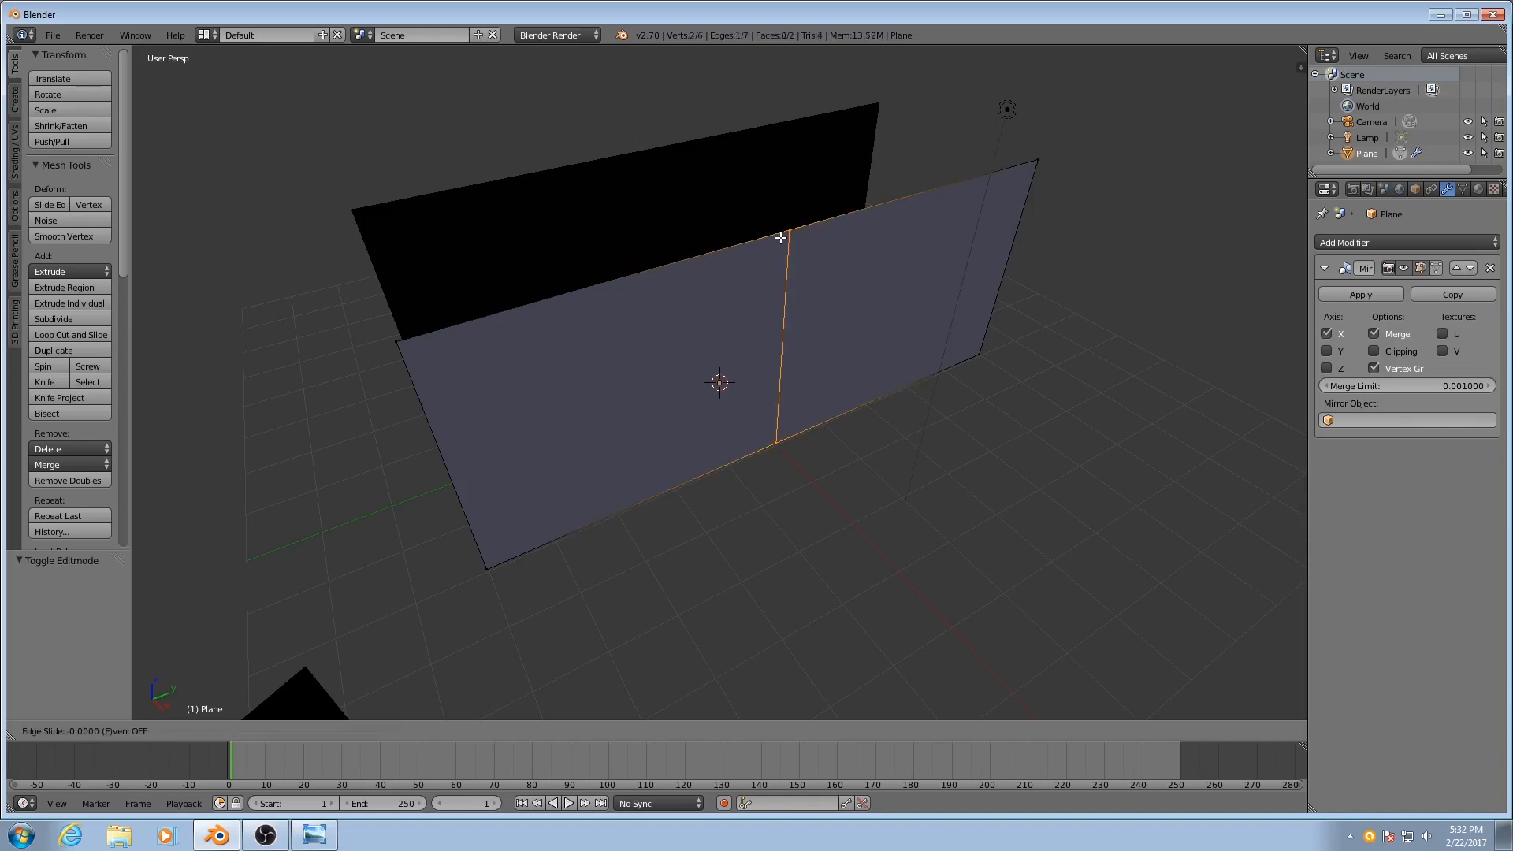
click(780, 237)
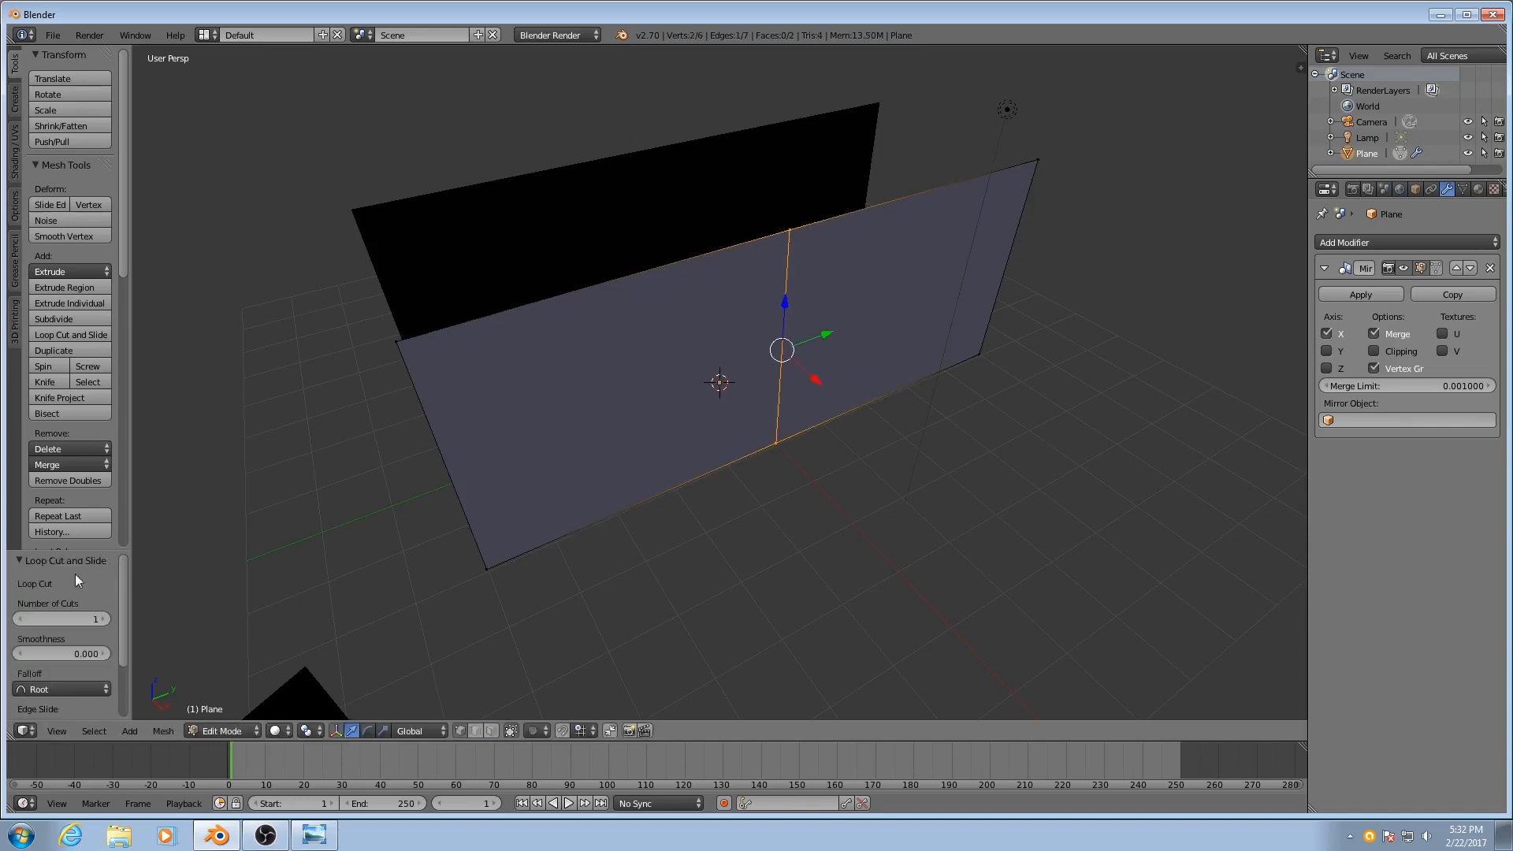
Set the loop cut's number of cuts to 40 after trying 20, 28 and 36.
click(91, 620)
text(20)
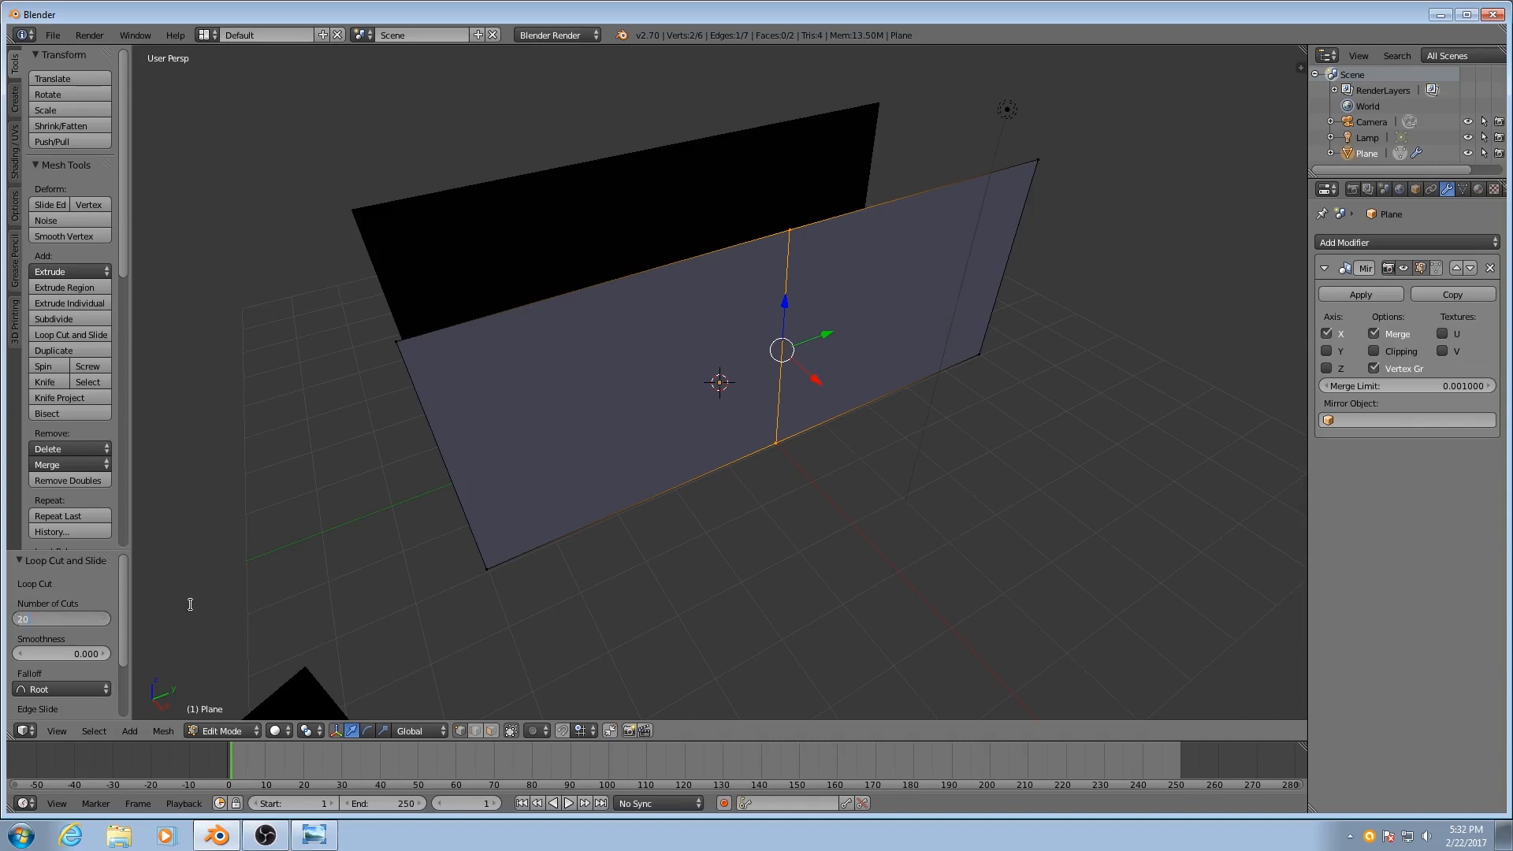
key(Return)
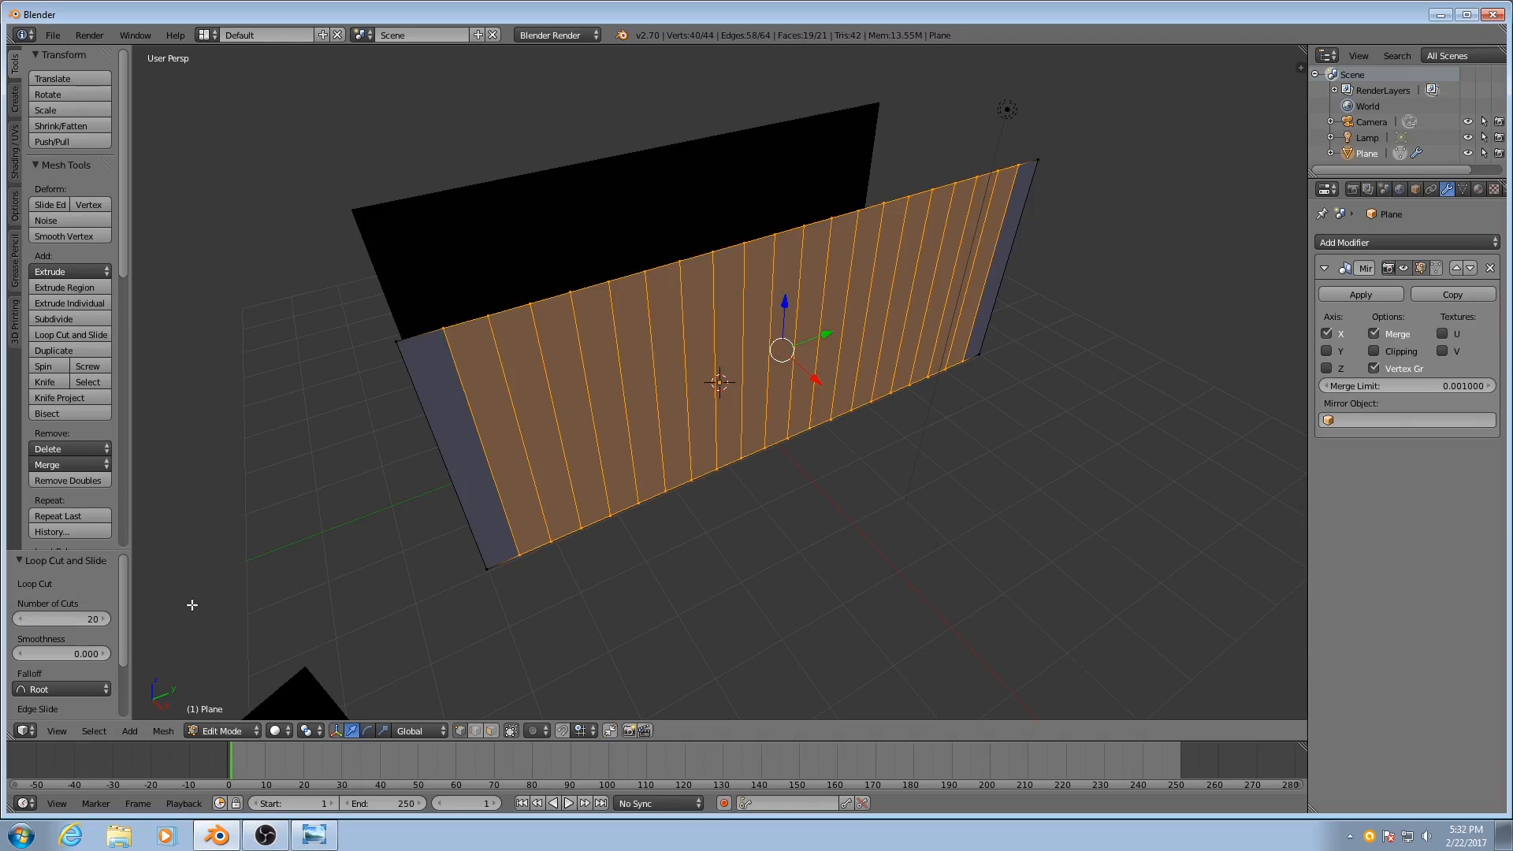
click(99, 624)
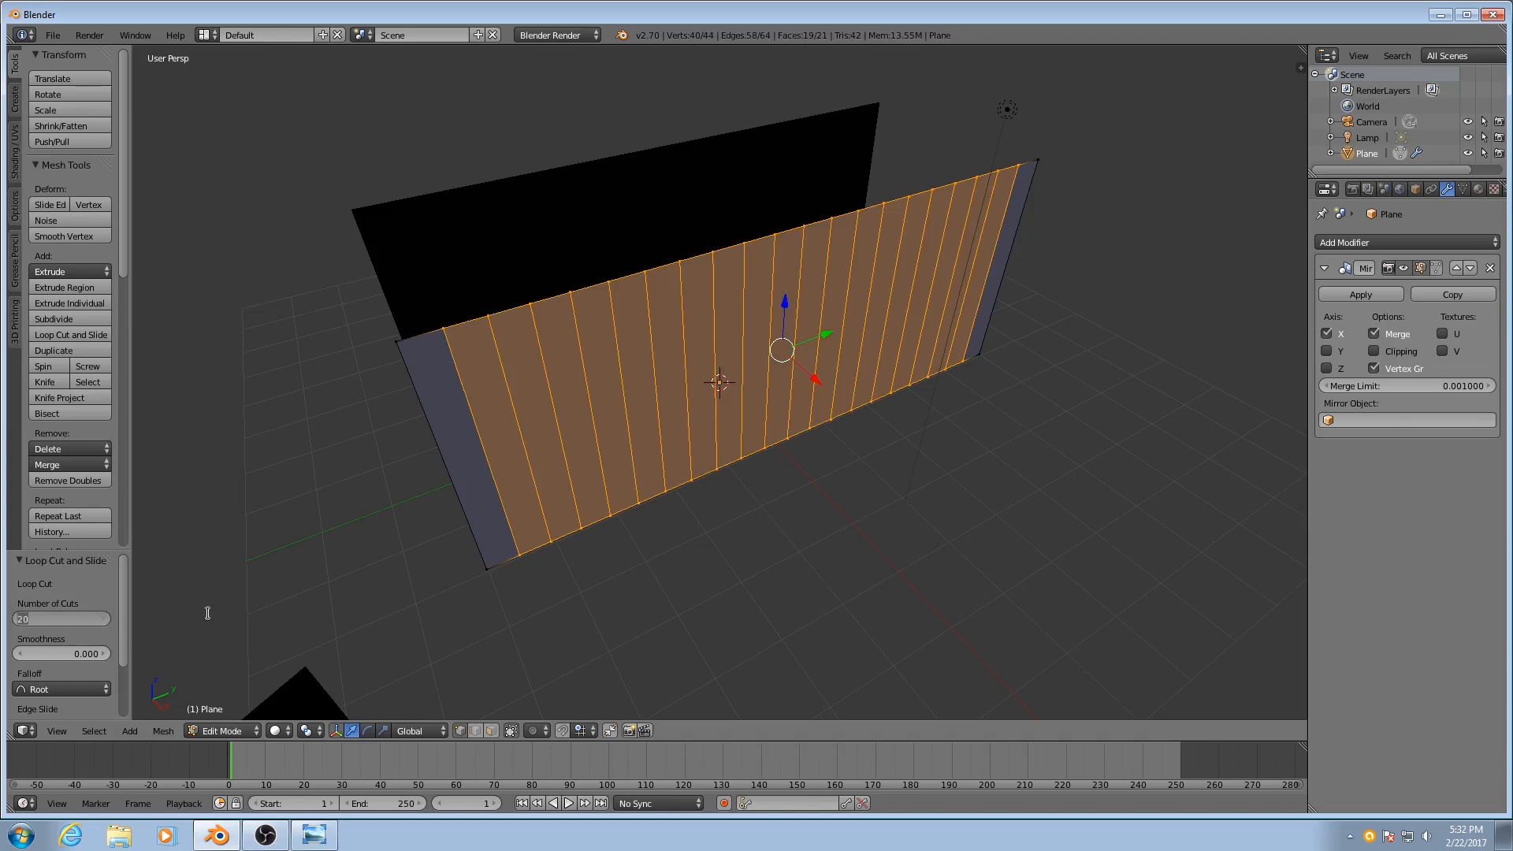
text(28)
key(Return)
click(97, 621)
text(36)
key(Return)
click(93, 621)
text(40)
key(Return)
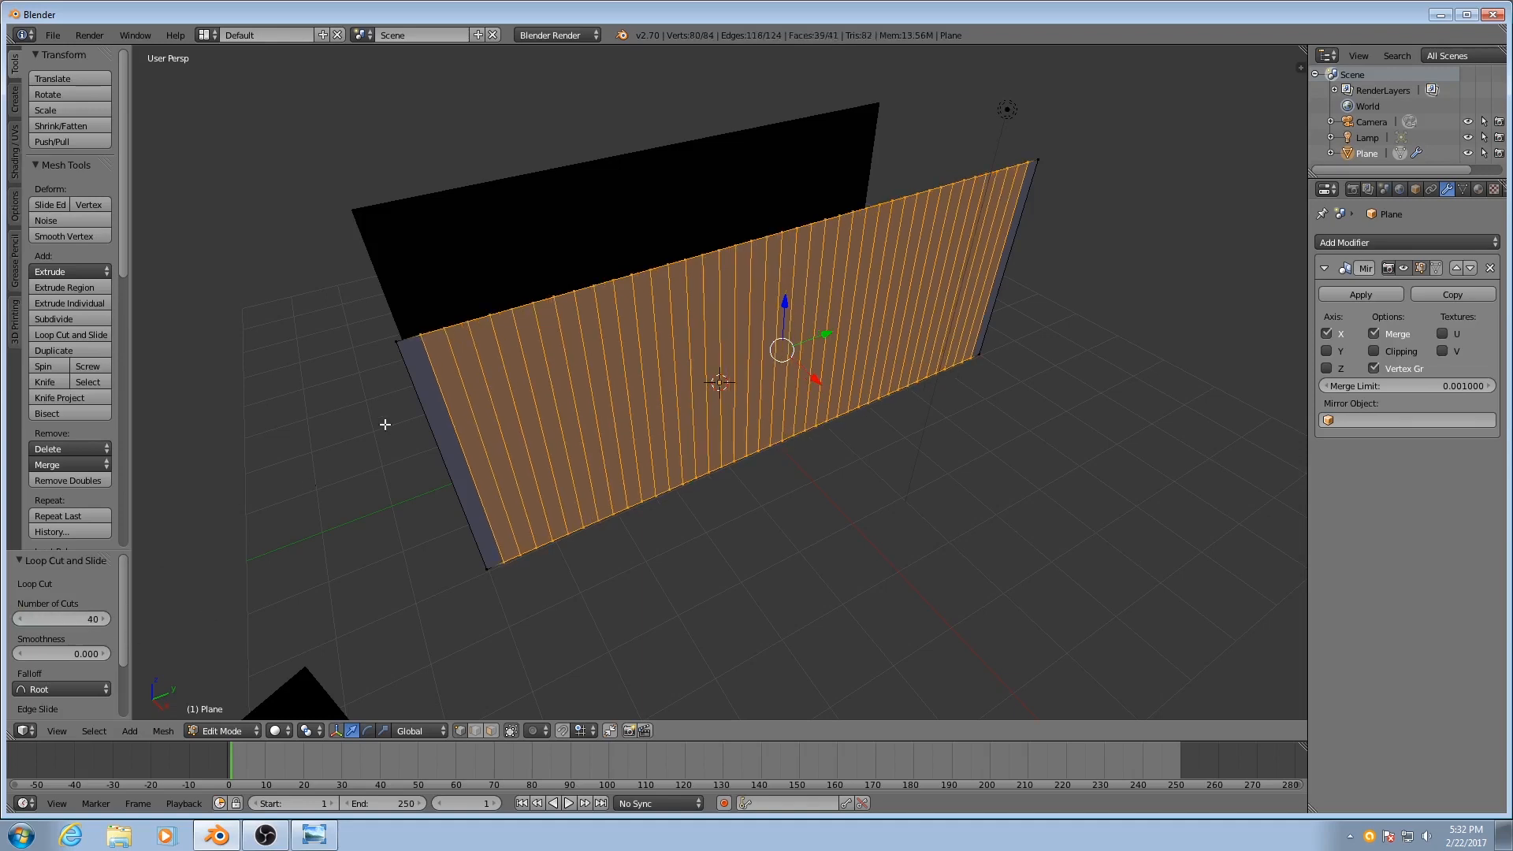
Switch the mesh to face selection and select the strip at the wall's near end.
middle_drag(611, 316, 541, 409)
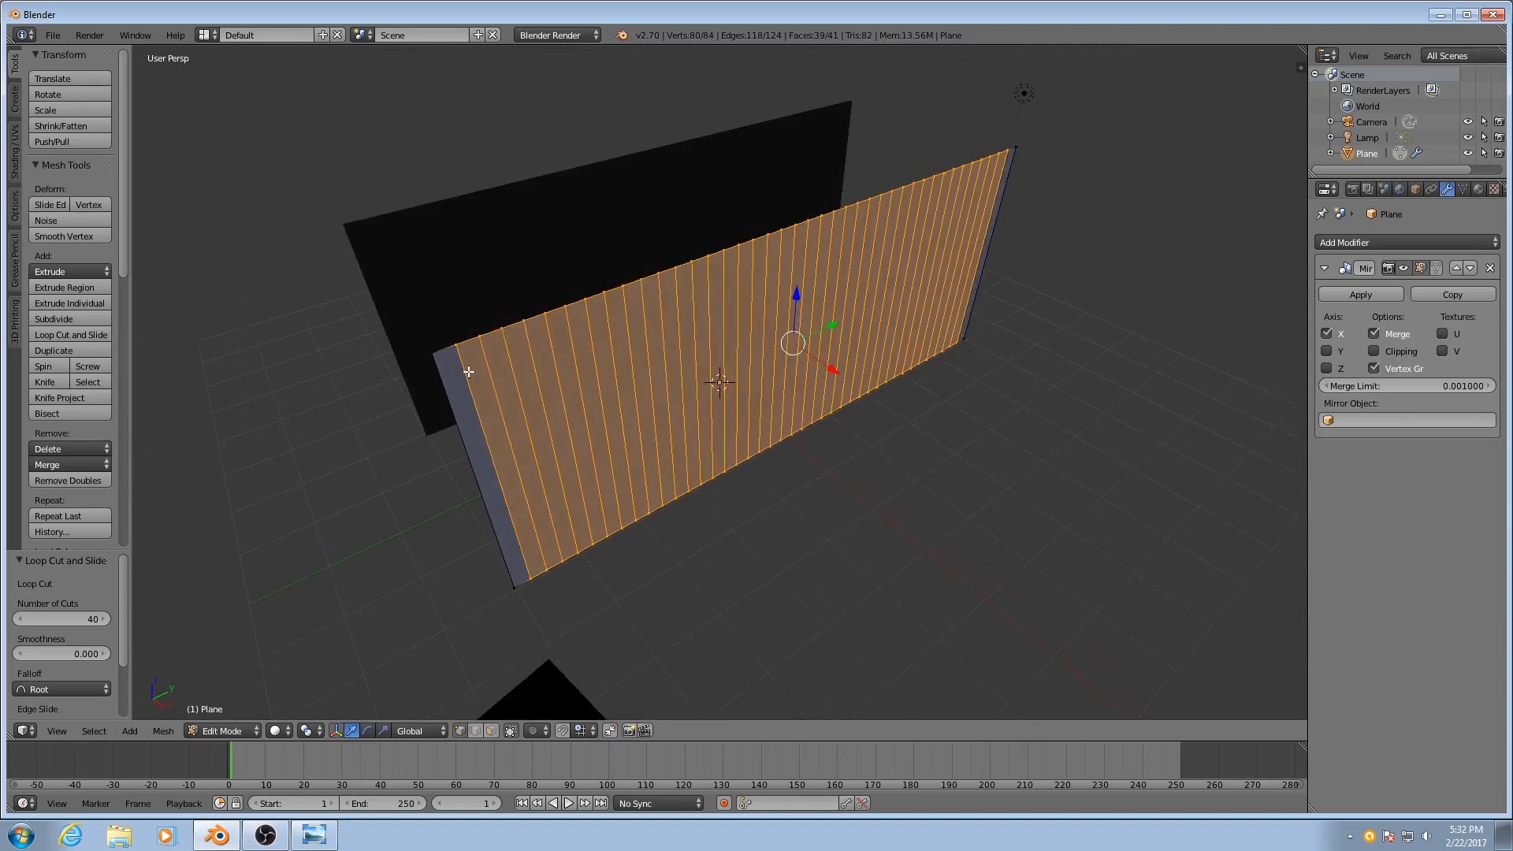
key(ctrl+Tab)
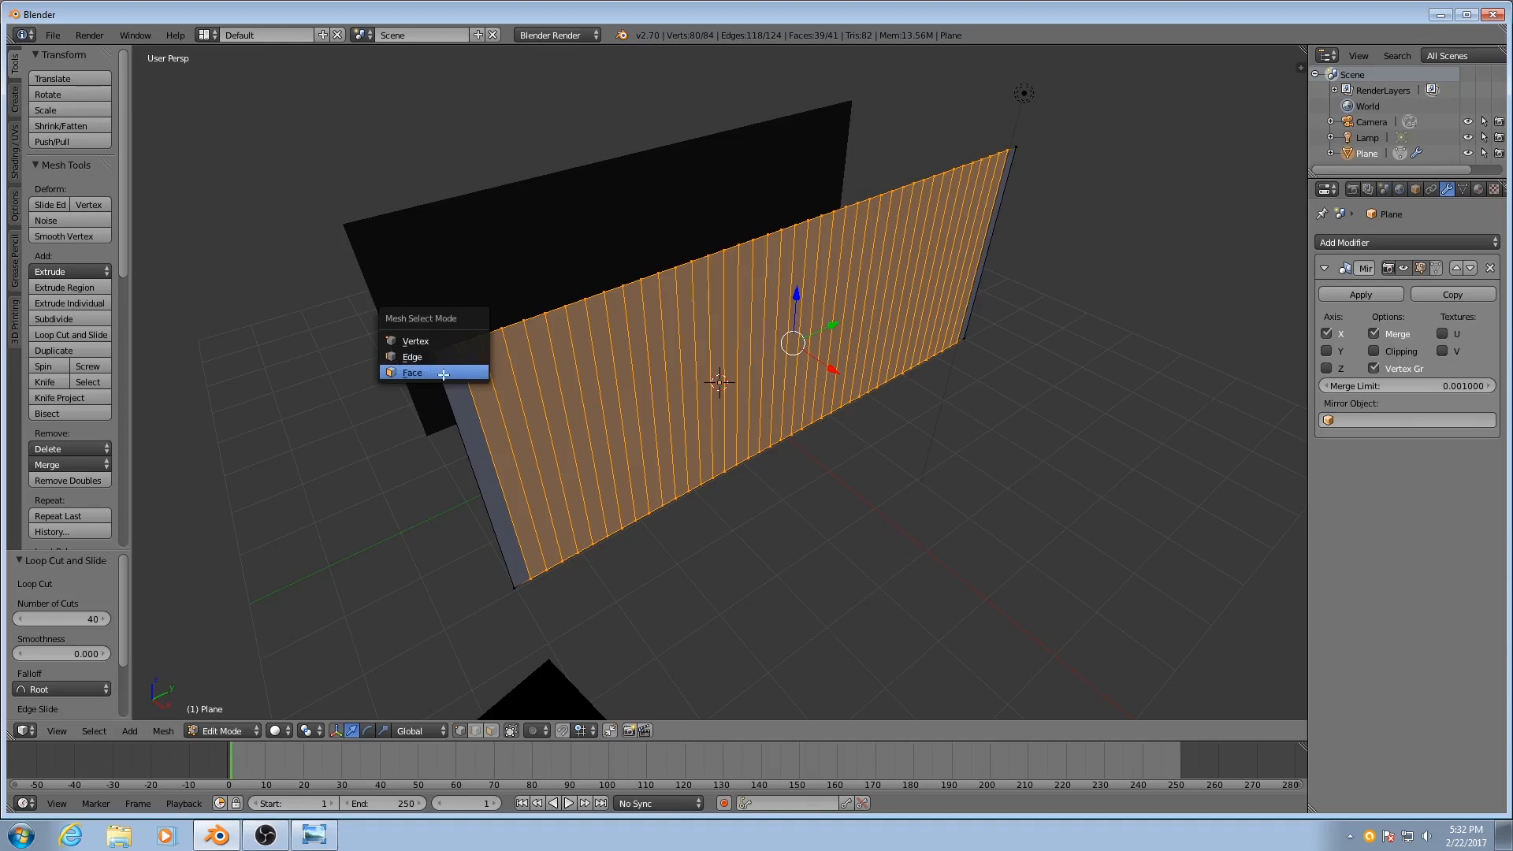
click(432, 372)
key(ctrl+Tab)
click(516, 459)
right_click(482, 471)
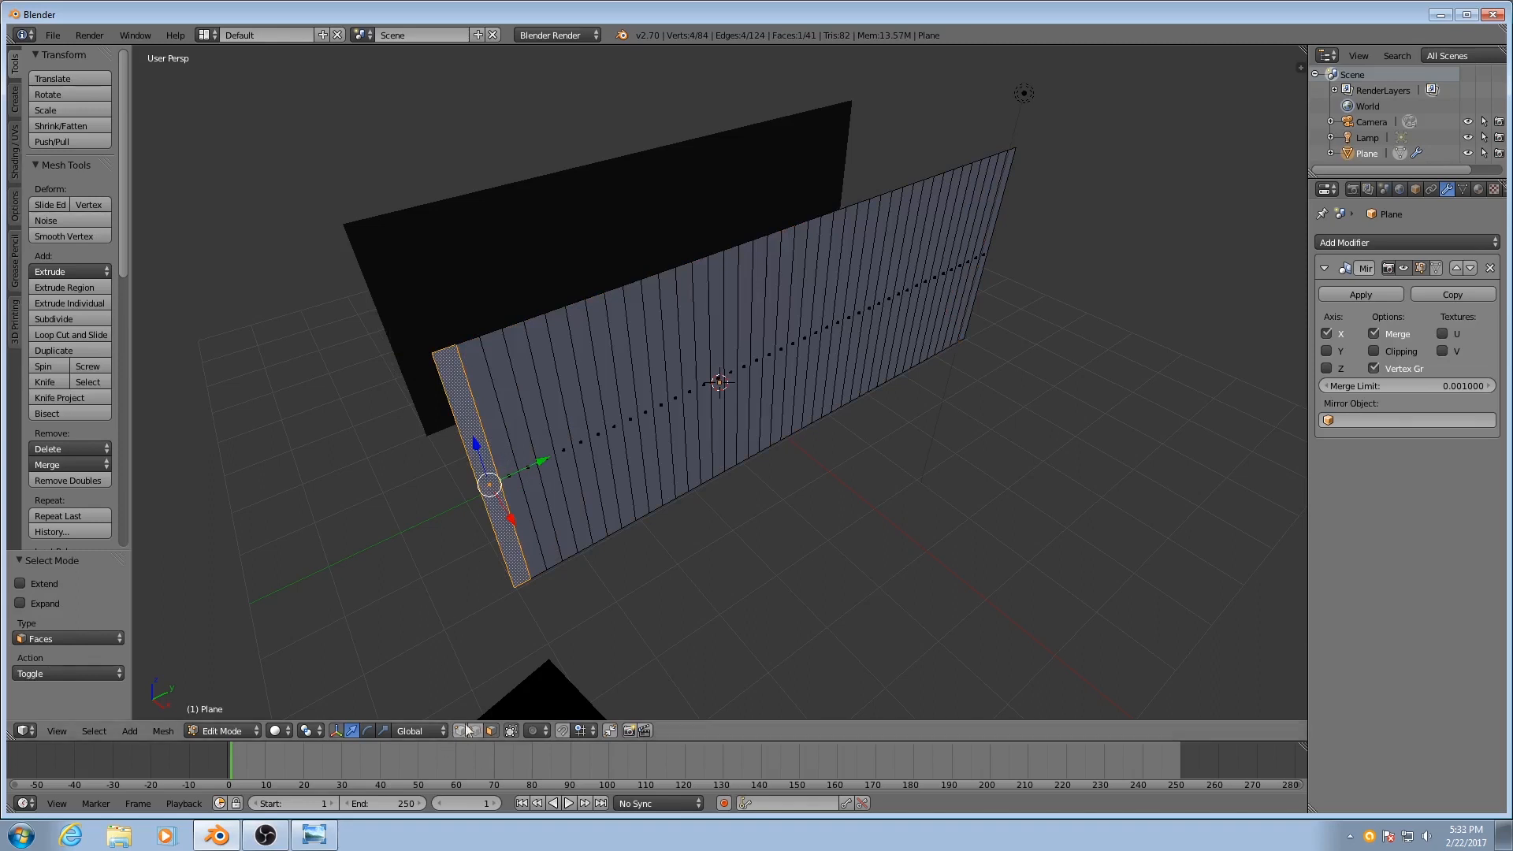
Make the fifth strip from the wall's near end the active face and select all of the wall's faces.
key(ctrl+Tab)
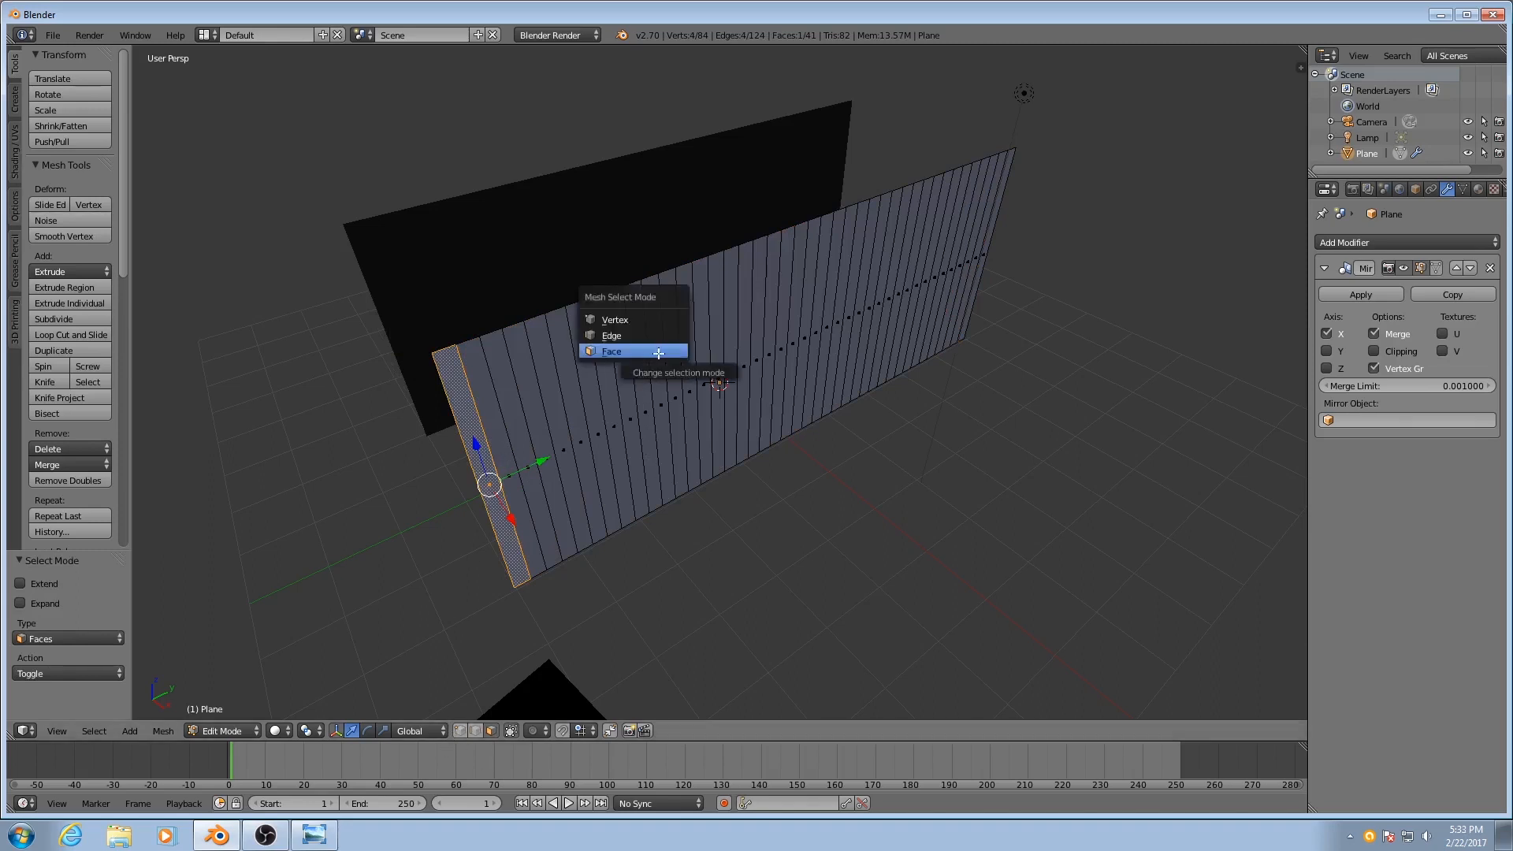
key(a)
key(a)
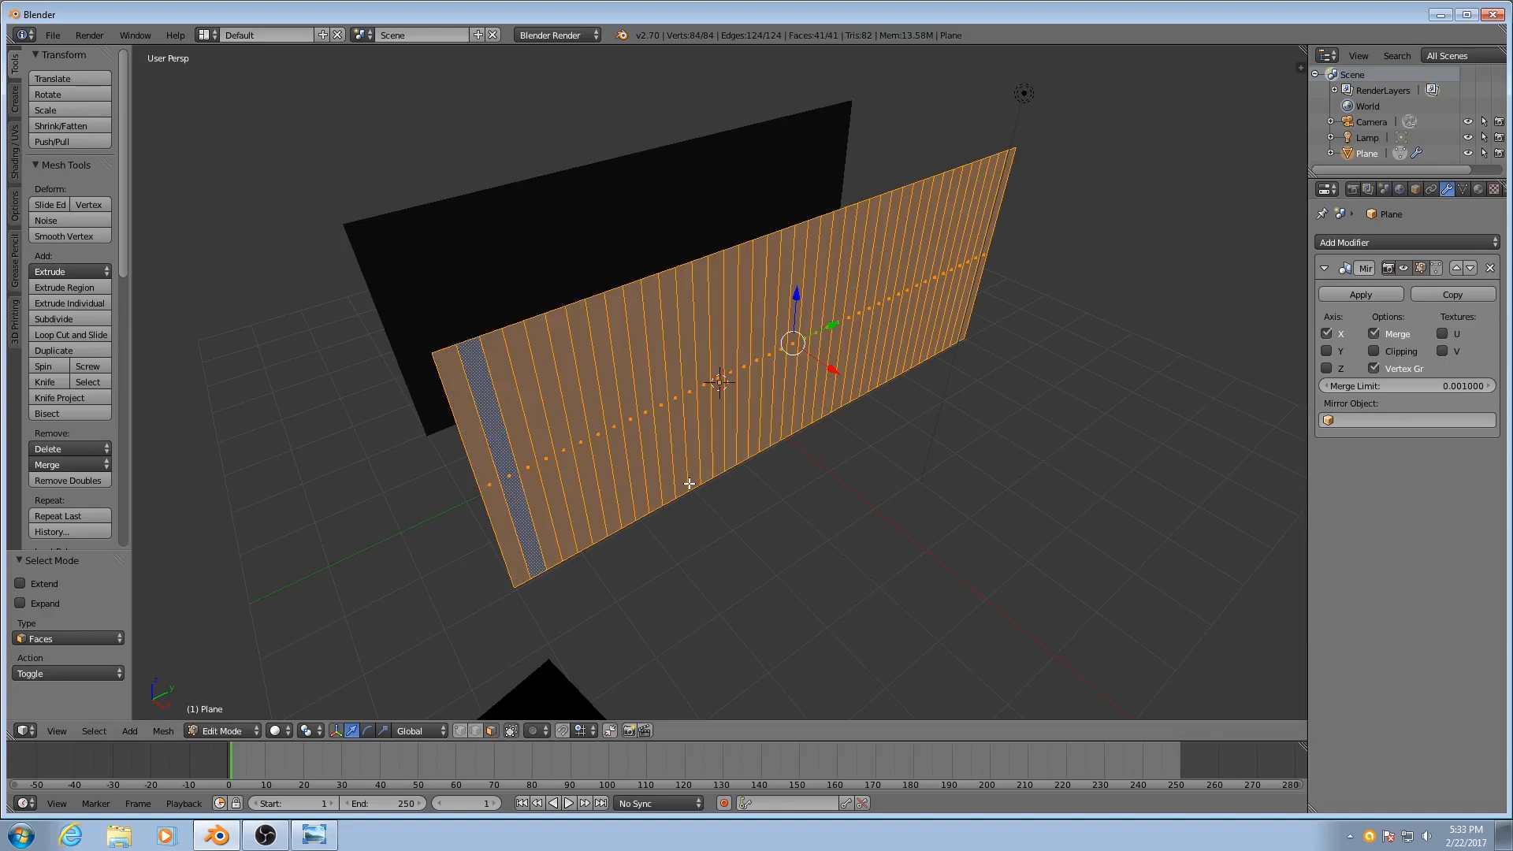
key(a)
key(a)
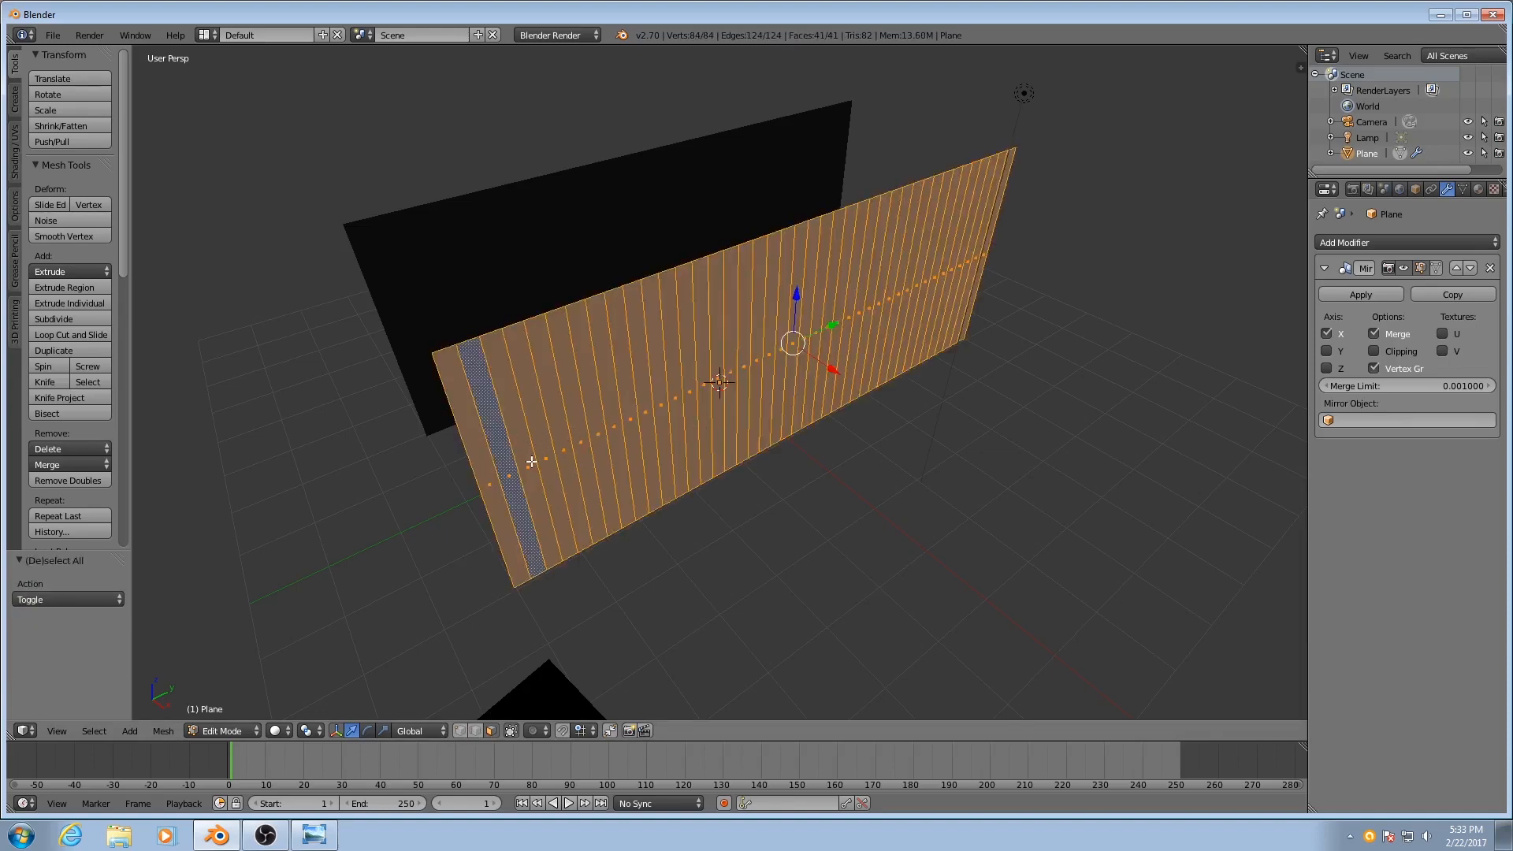
right_click(538, 465)
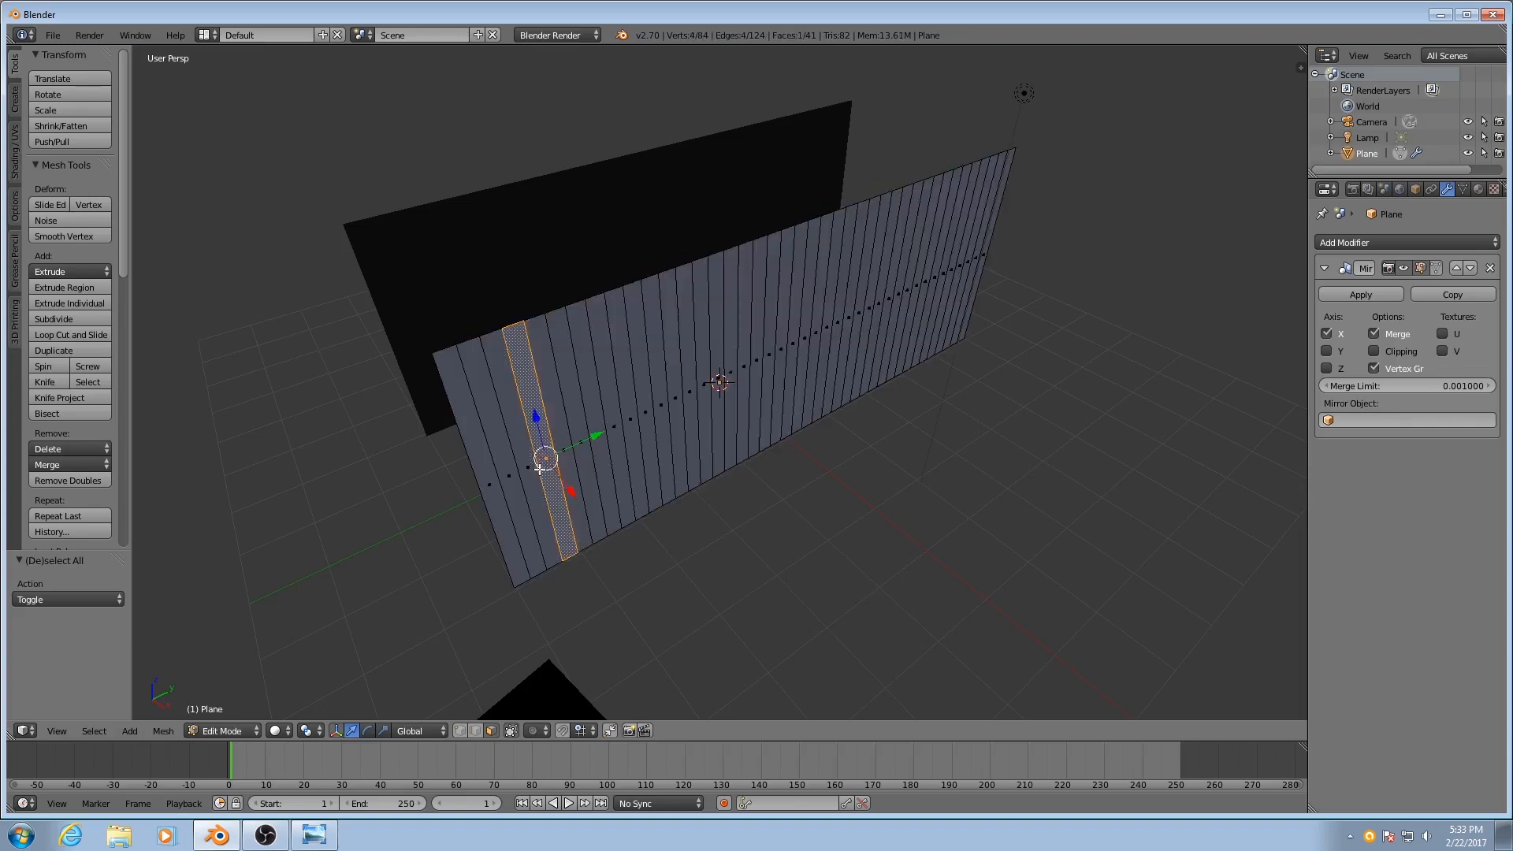
key(a)
key(a)
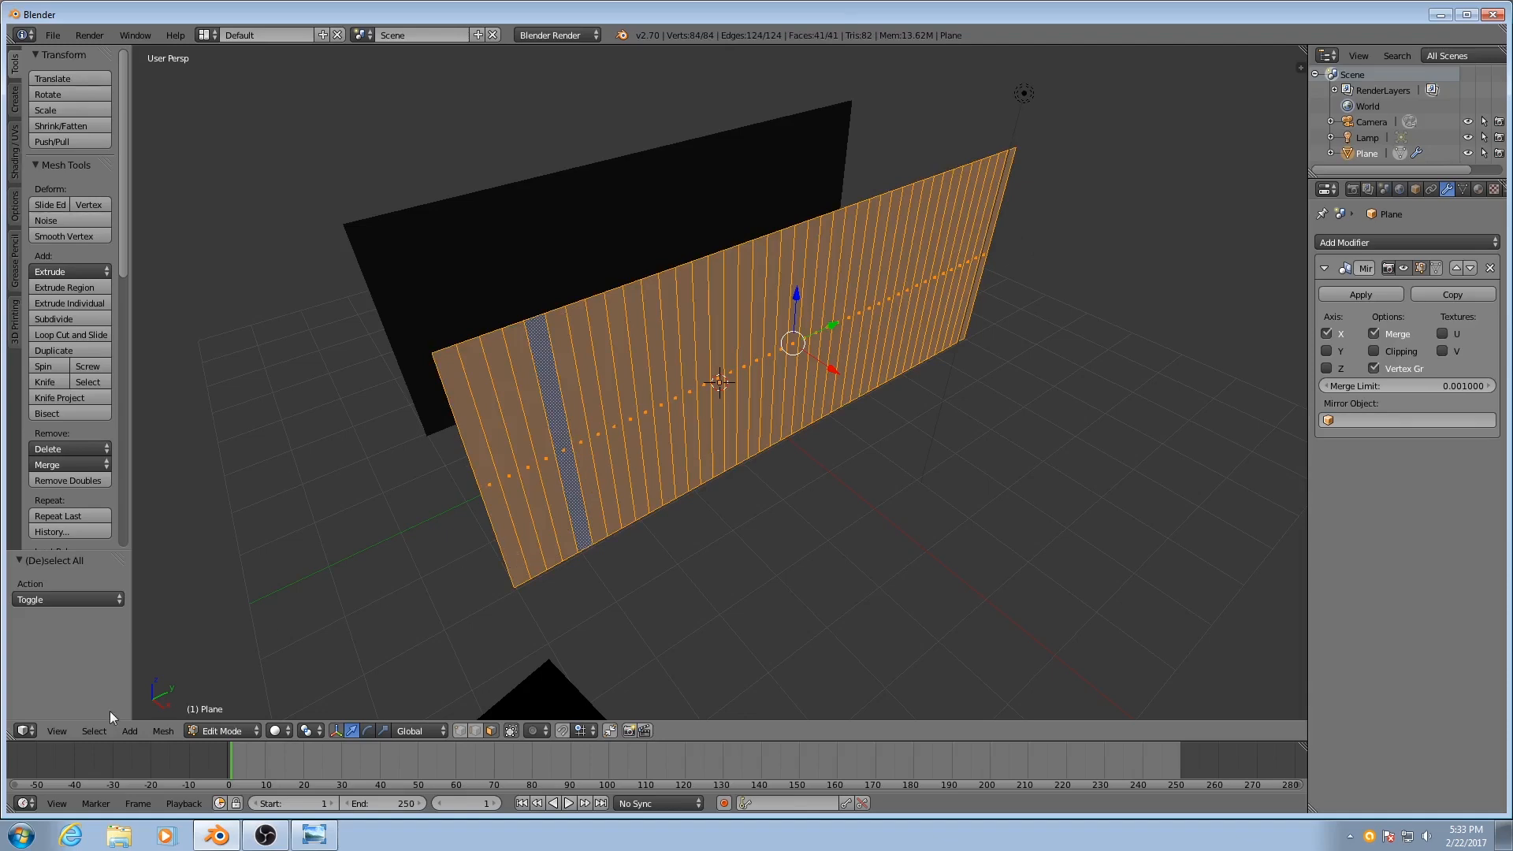
middle_drag(745, 415, 653, 410)
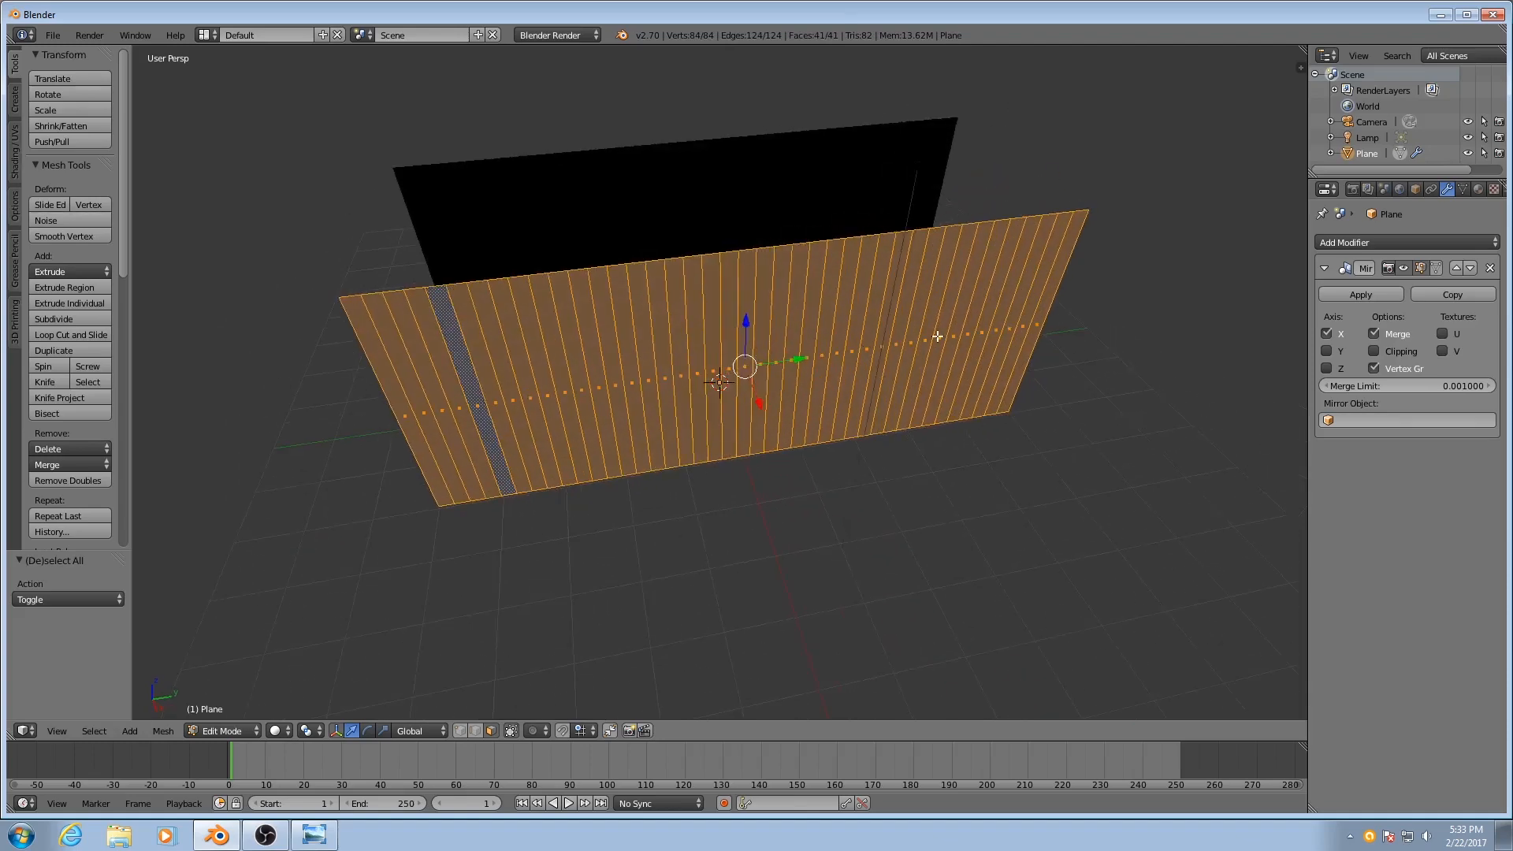
Try Checker Deselect with Nth Selection 3, moving the remaining strips about 0.198 along X, and undo both operations.
click(96, 731)
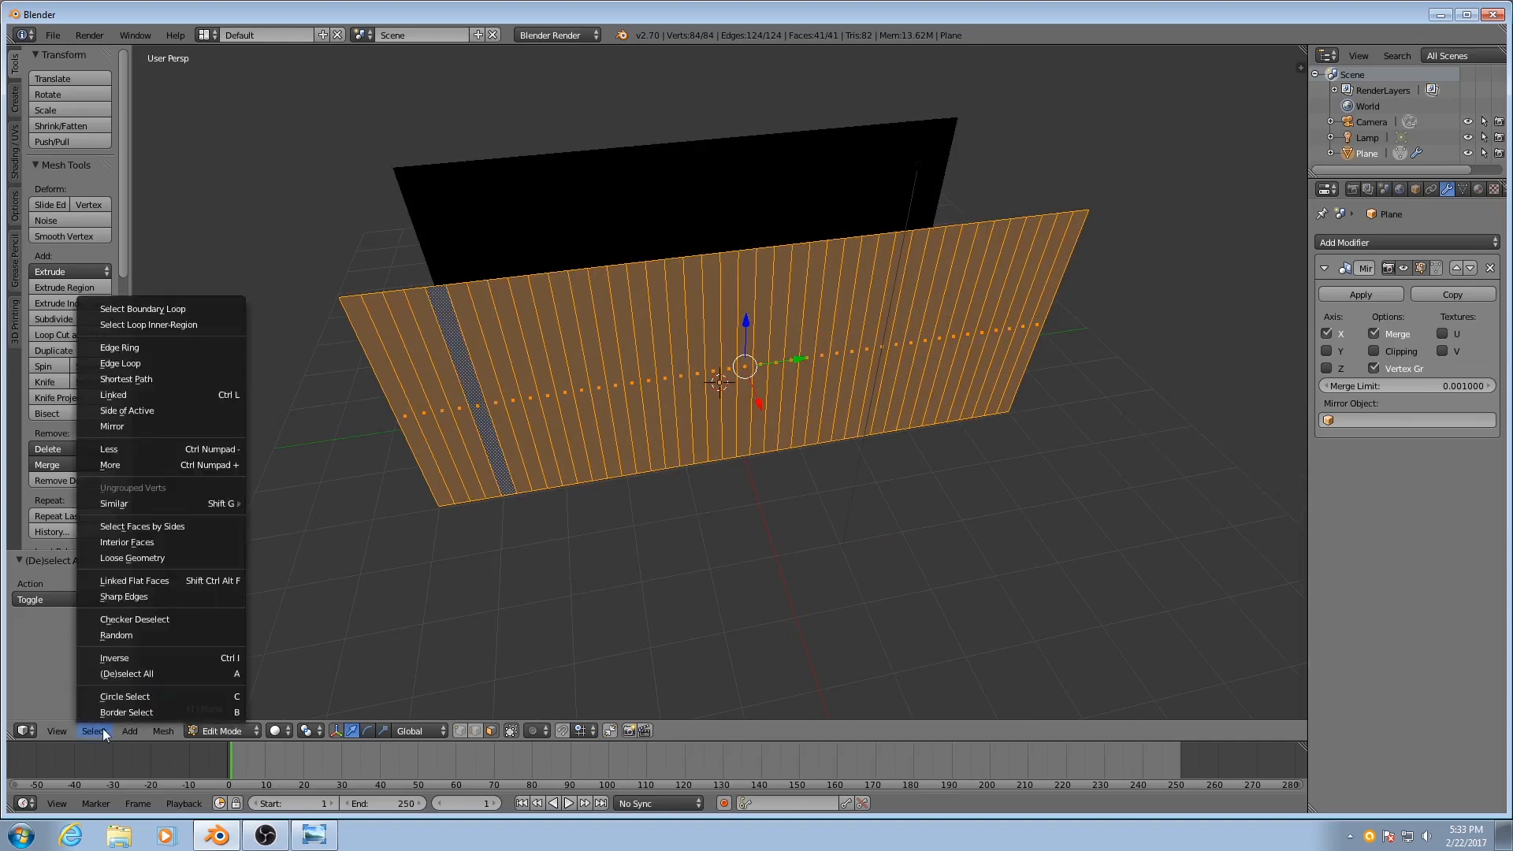
click(140, 618)
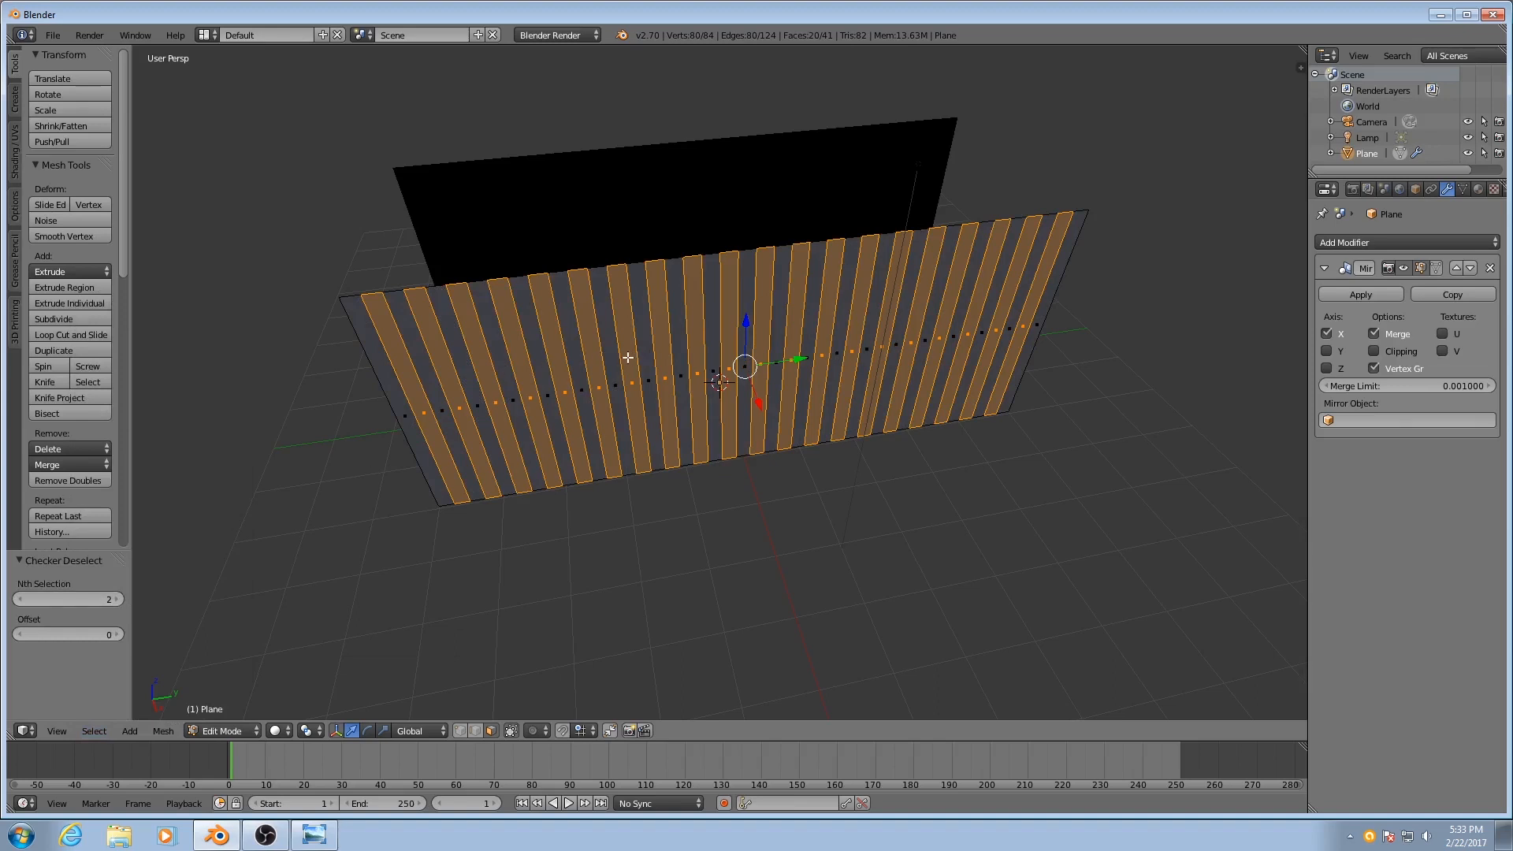
click(120, 599)
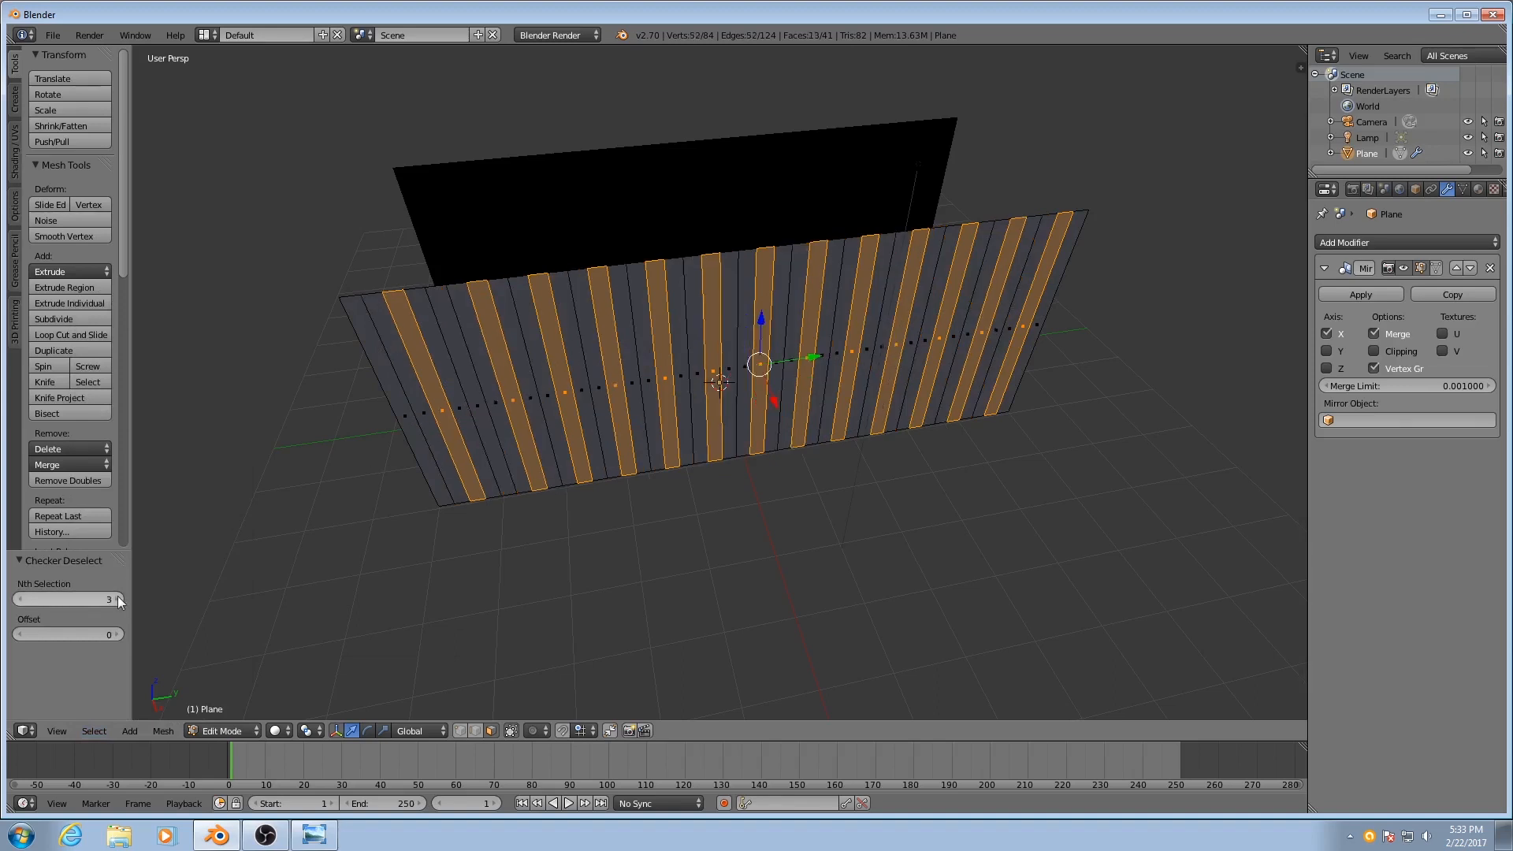
middle_drag(766, 448, 805, 432)
key(g)
key(x)
drag(828, 411, 837, 424)
middle_drag(803, 505, 751, 502)
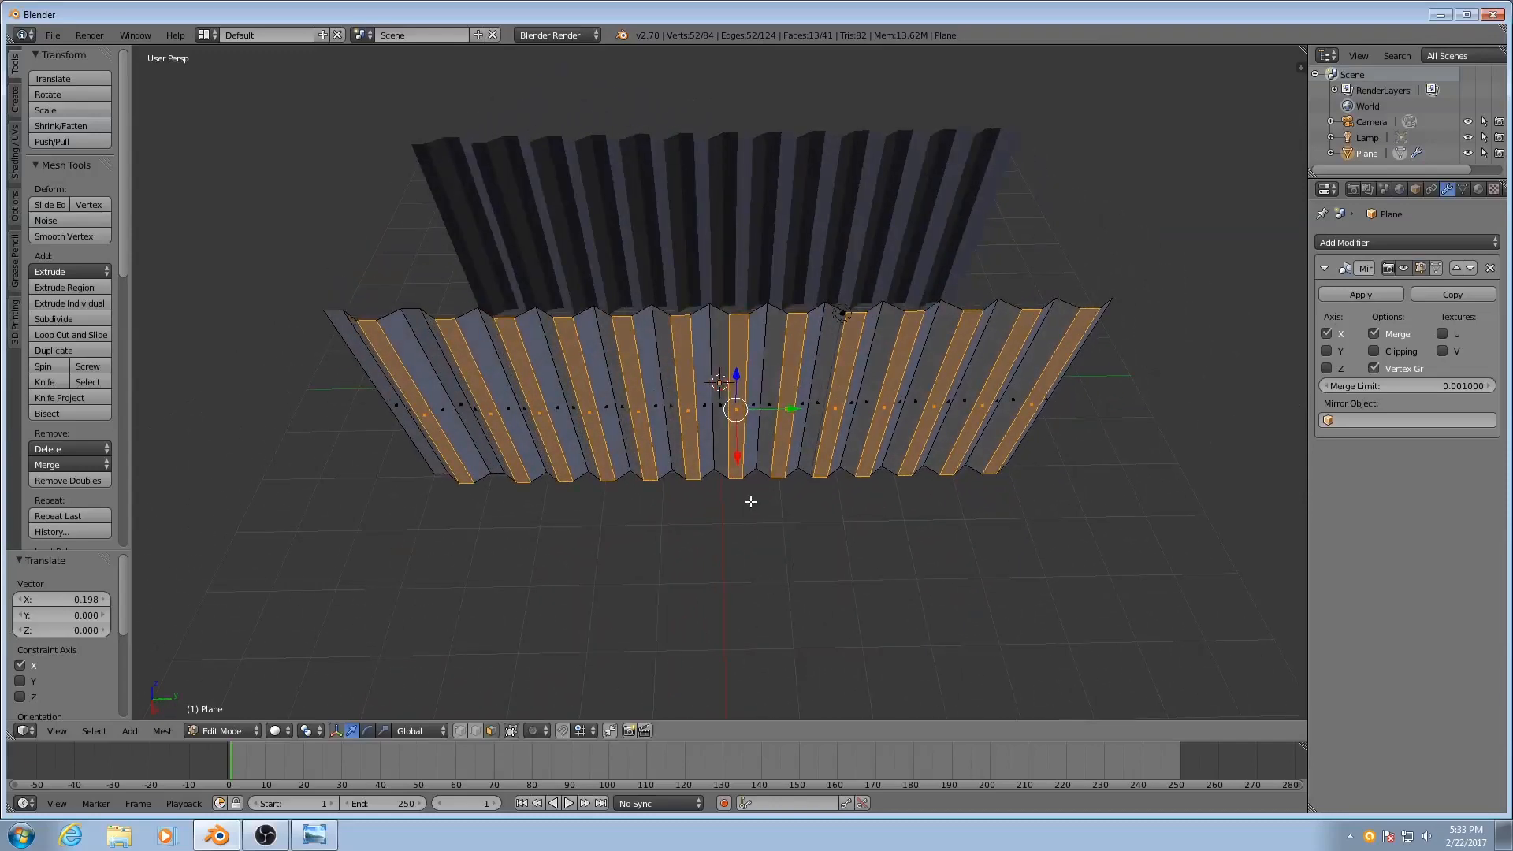
key(ctrl+z)
key(ctrl+z)
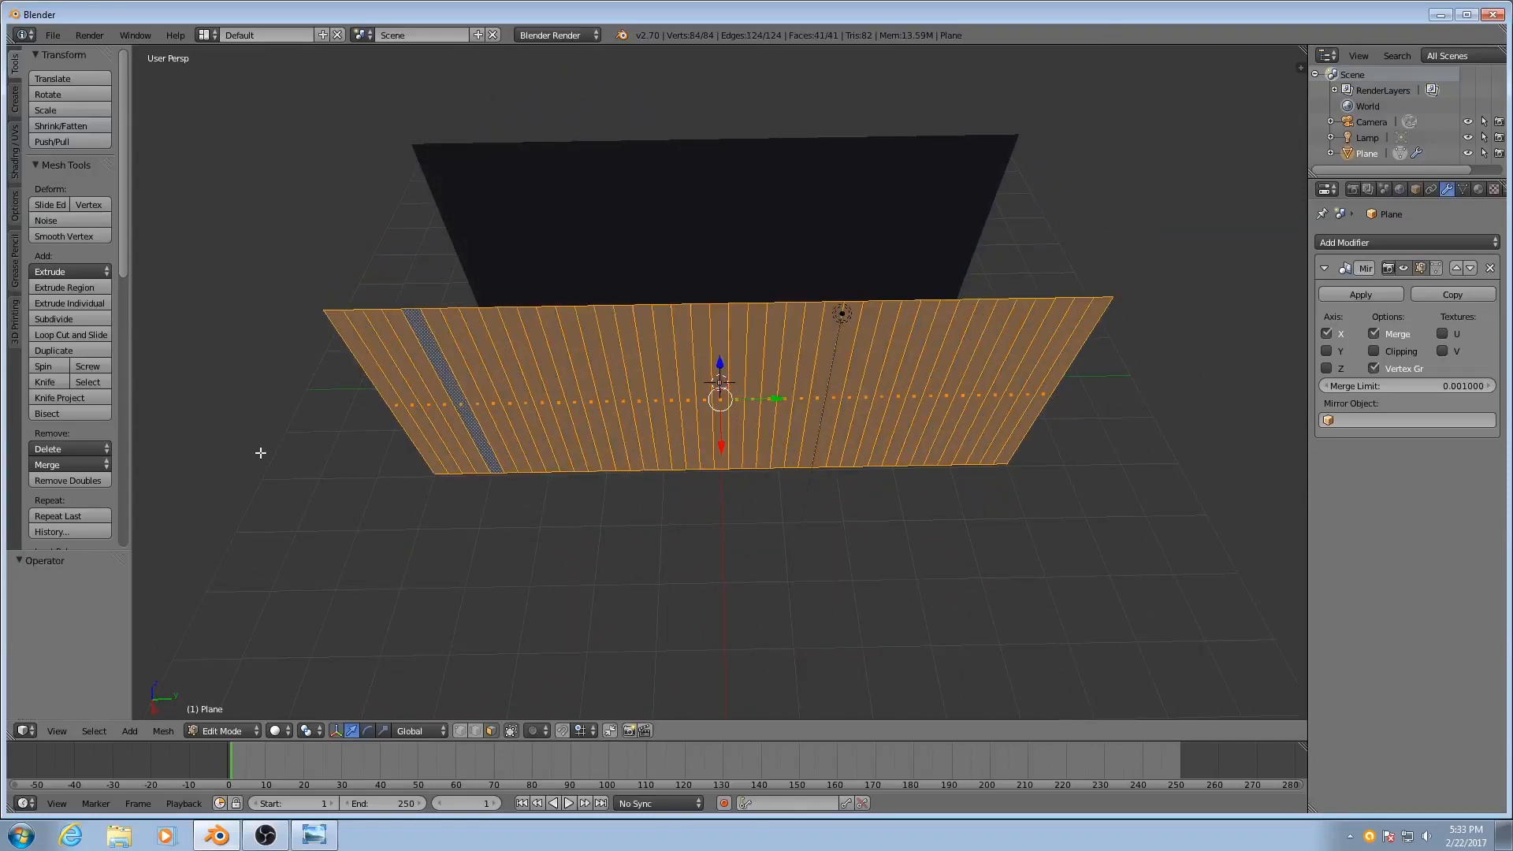
Try Checker Deselect with Nth Selection 2, moving every other strip along X, and undo the move.
click(94, 730)
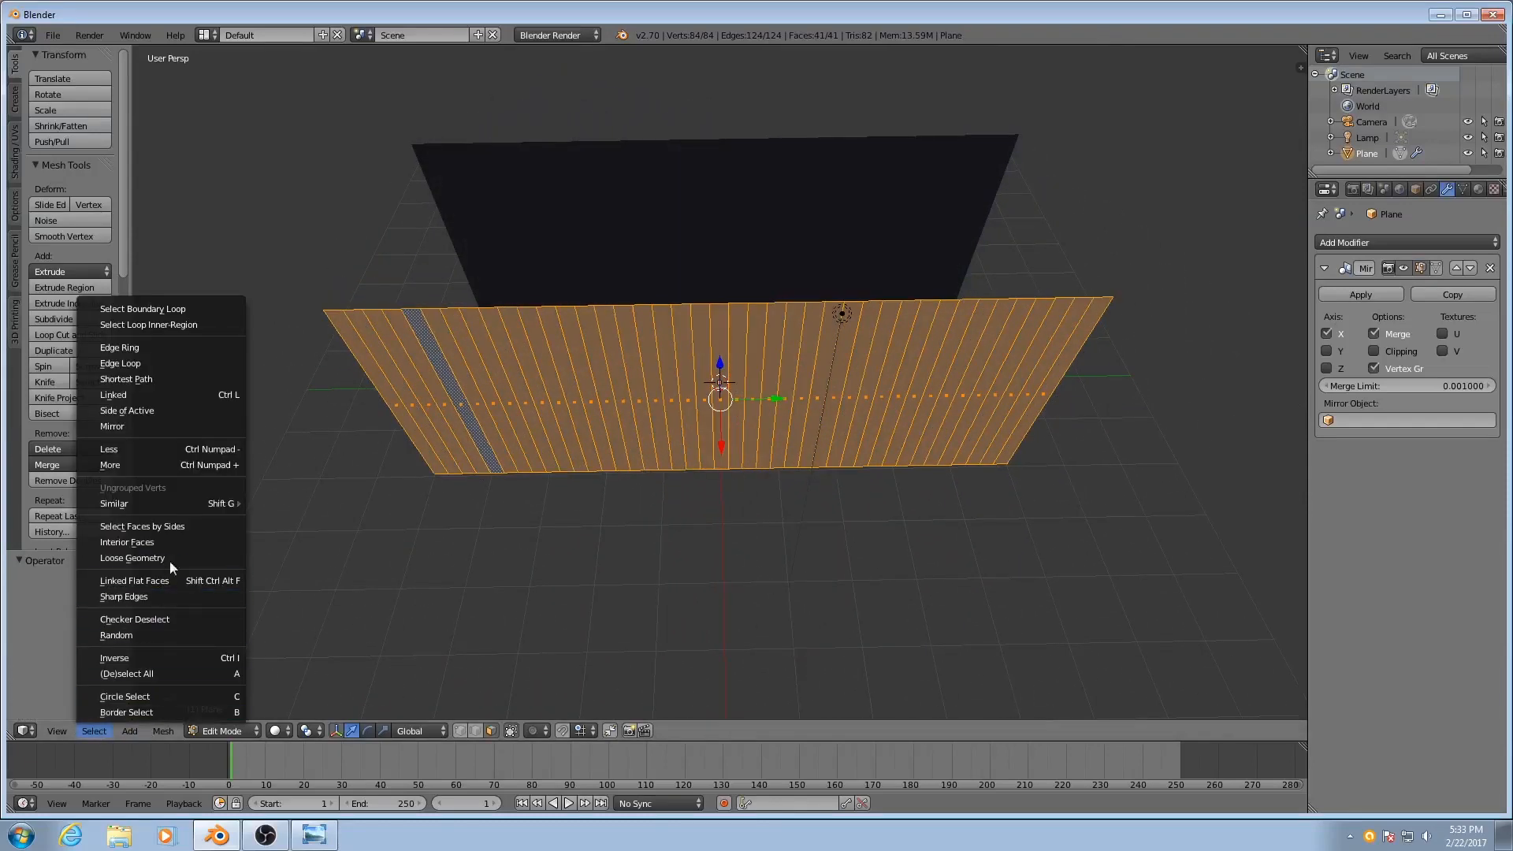
click(170, 619)
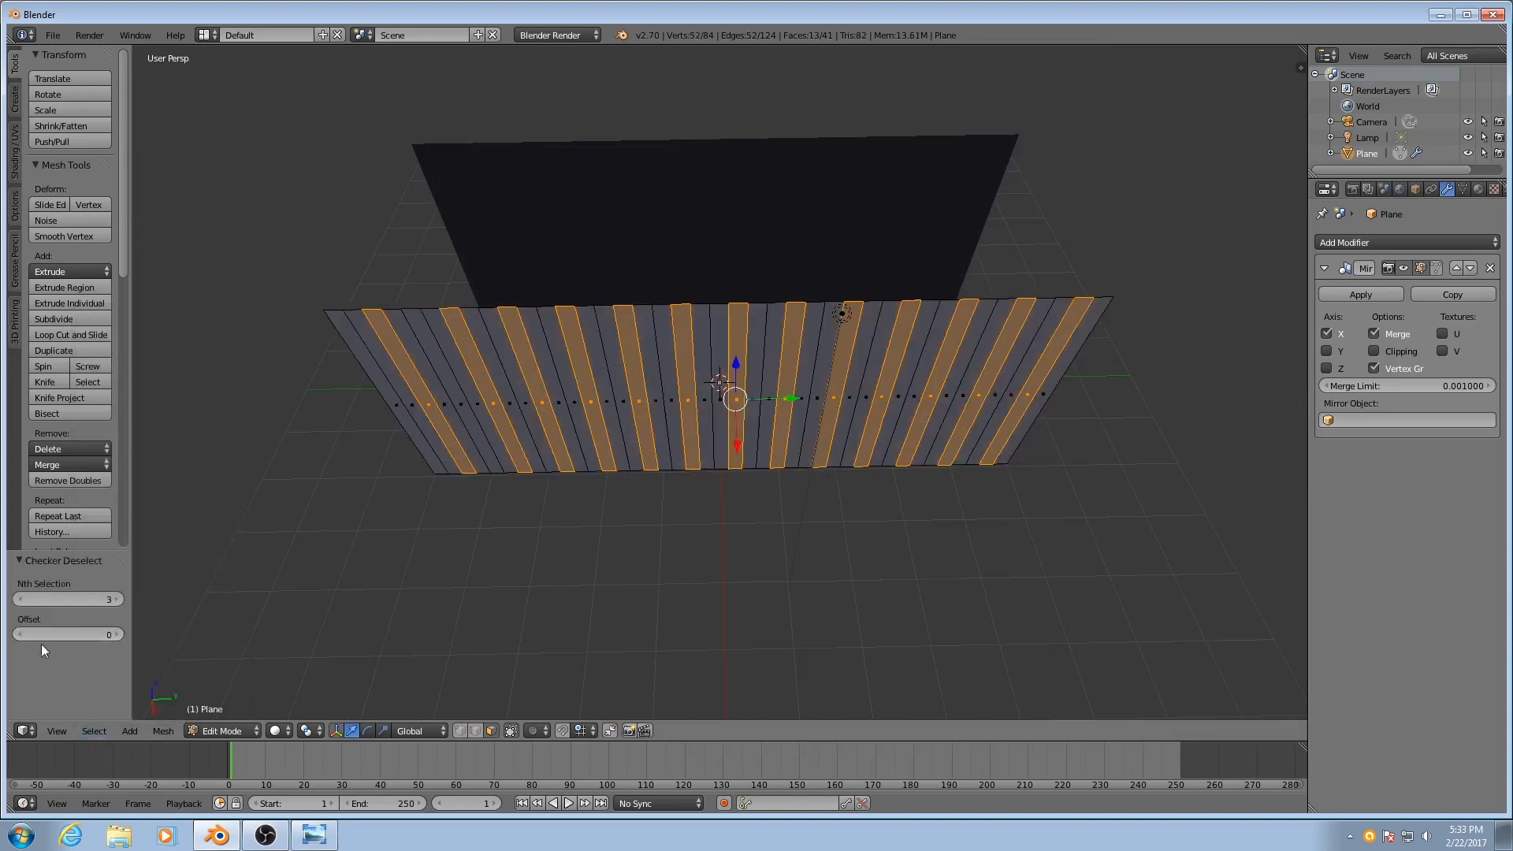
click(21, 598)
drag(719, 443, 718, 450)
click(709, 491)
middle_drag(686, 507, 706, 402)
drag(863, 362, 857, 364)
key(ctrl+z)
middle_drag(824, 433, 682, 469)
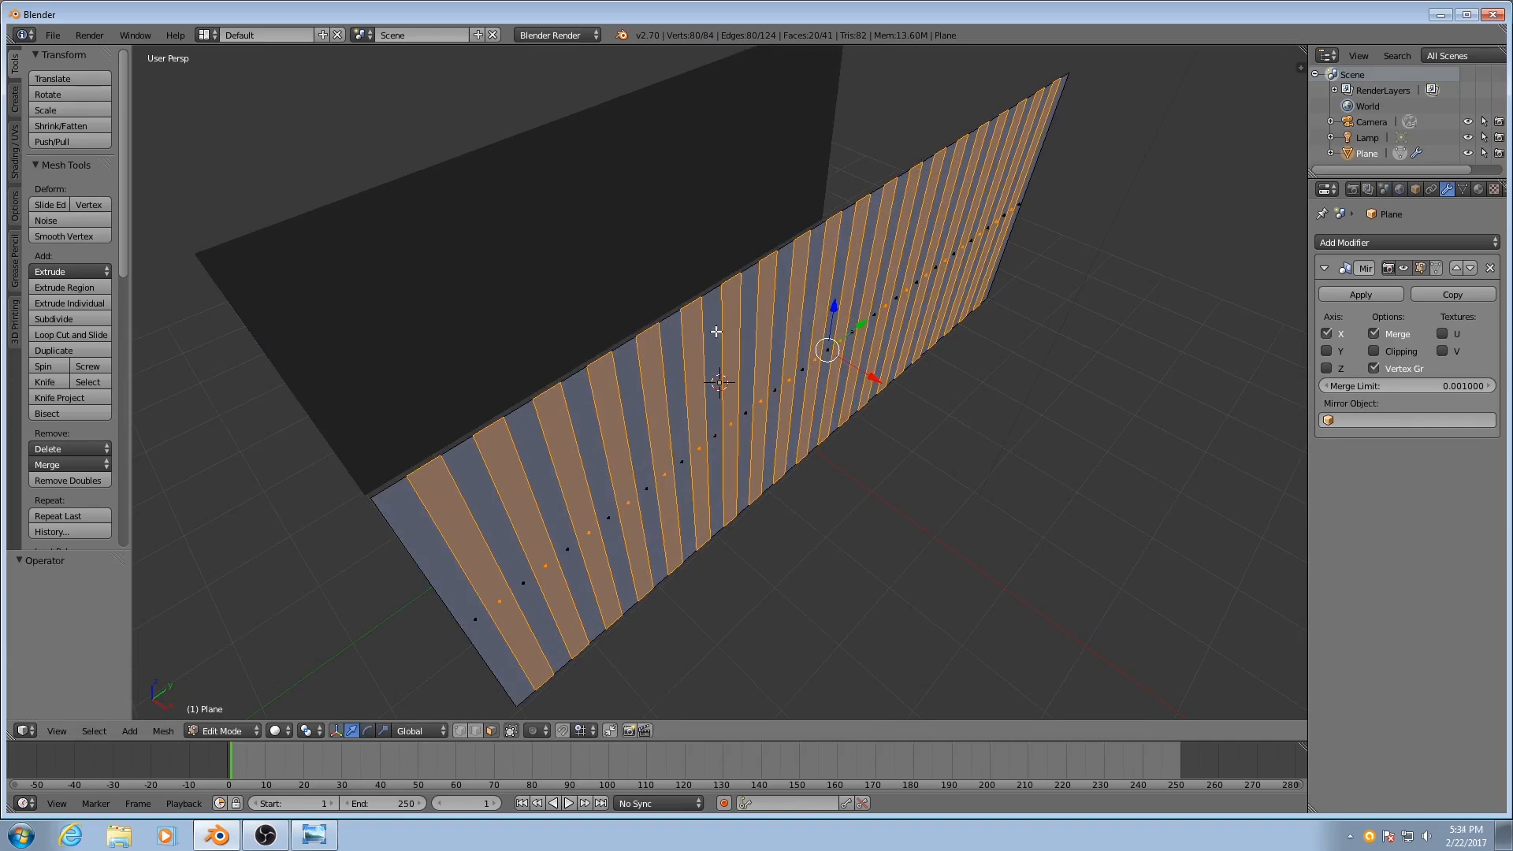
Make the fourth strip from the near end active, select all faces and apply Checker Deselect with Nth Selection 3.
right_click(539, 529)
key(a)
key(a)
click(94, 730)
click(161, 637)
click(96, 730)
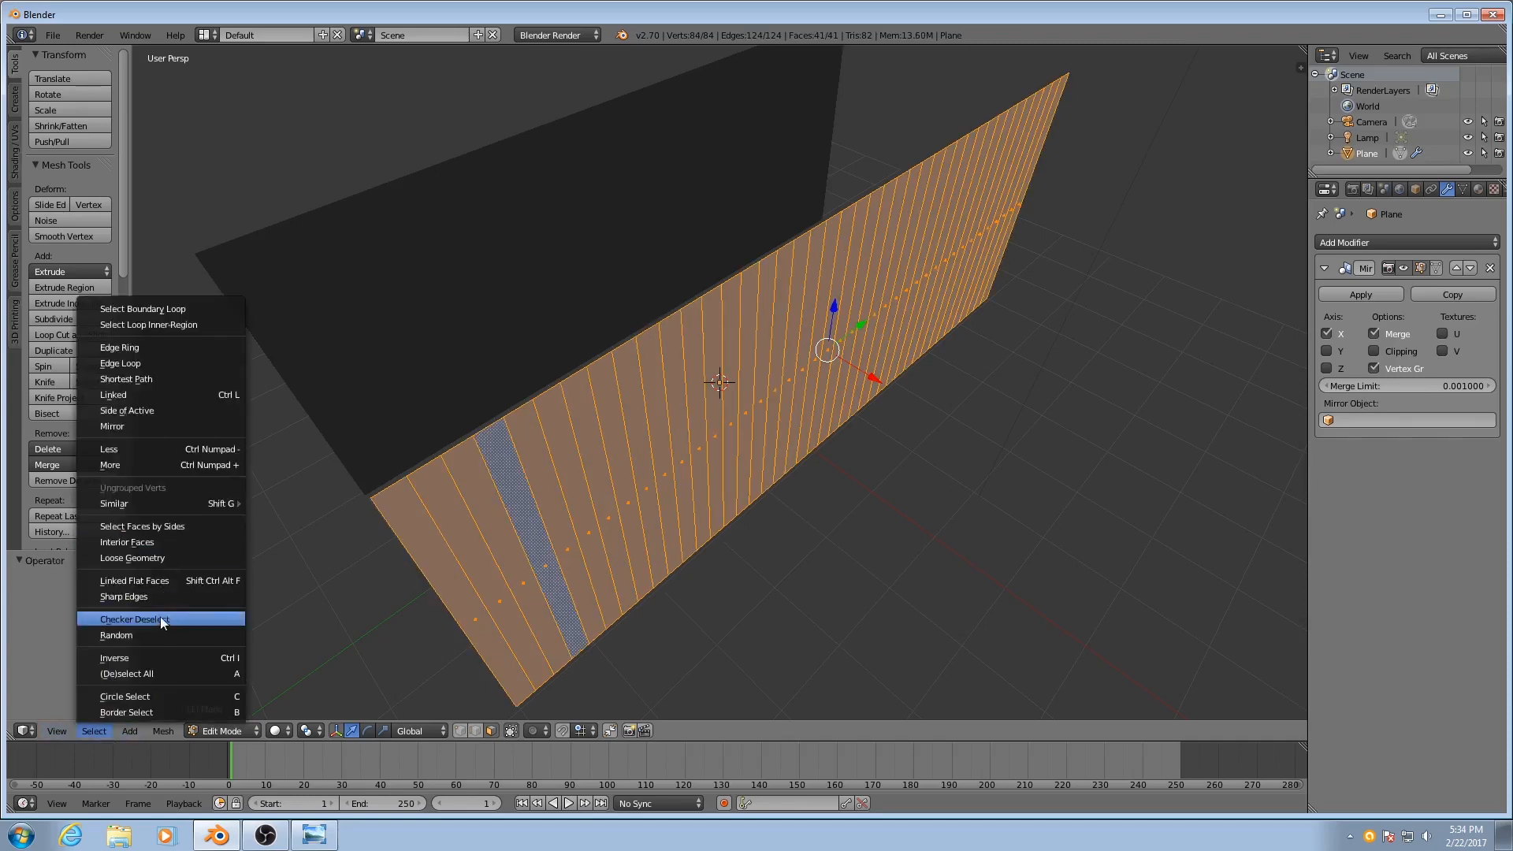
click(160, 617)
click(114, 599)
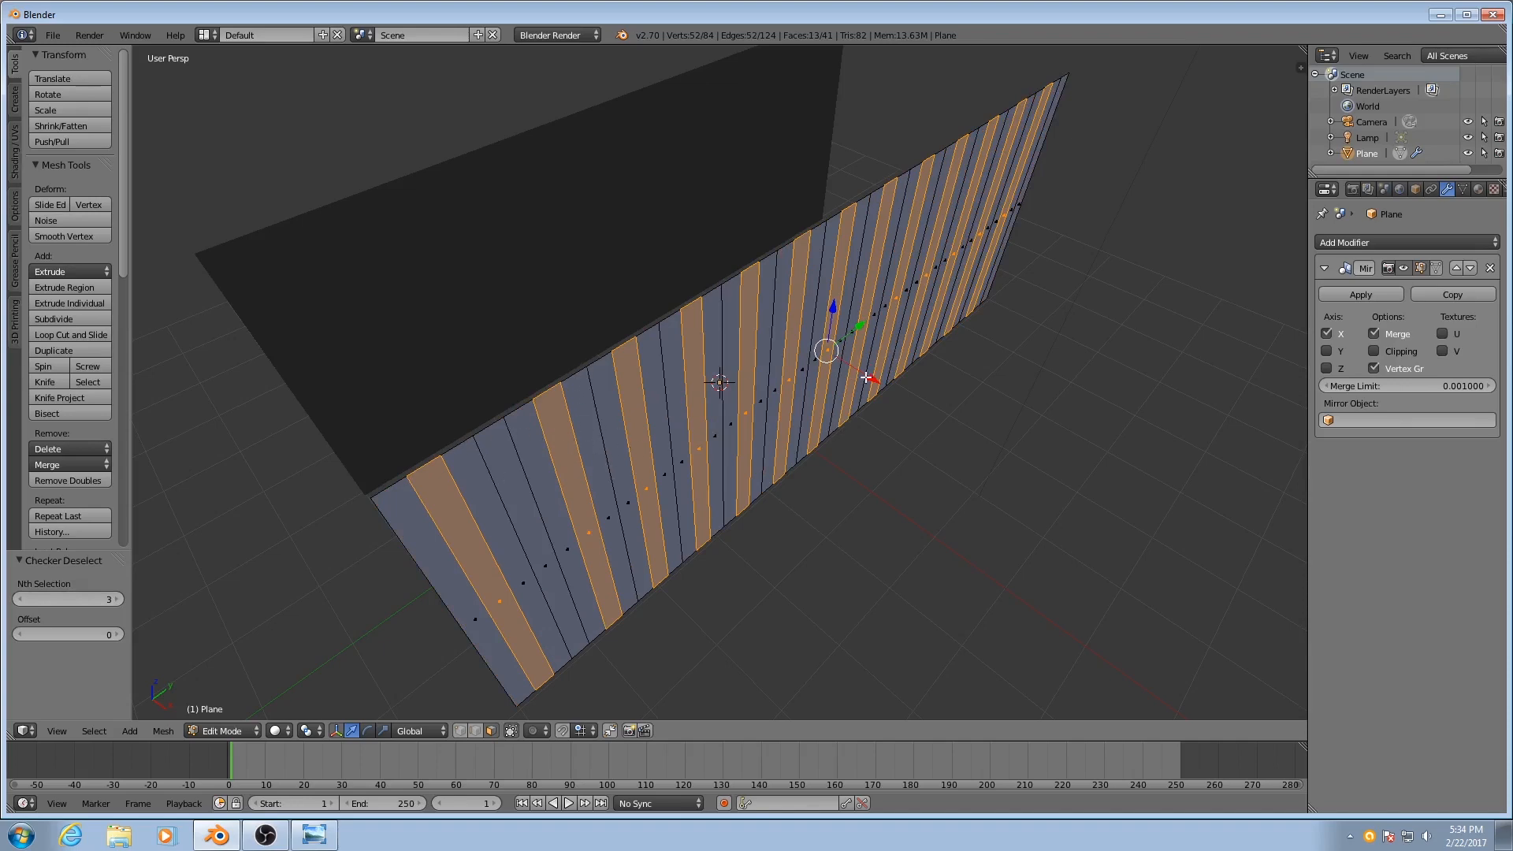
Try moving the checker-selected strips outward along the X axis and undo the move.
key(g)
key(x)
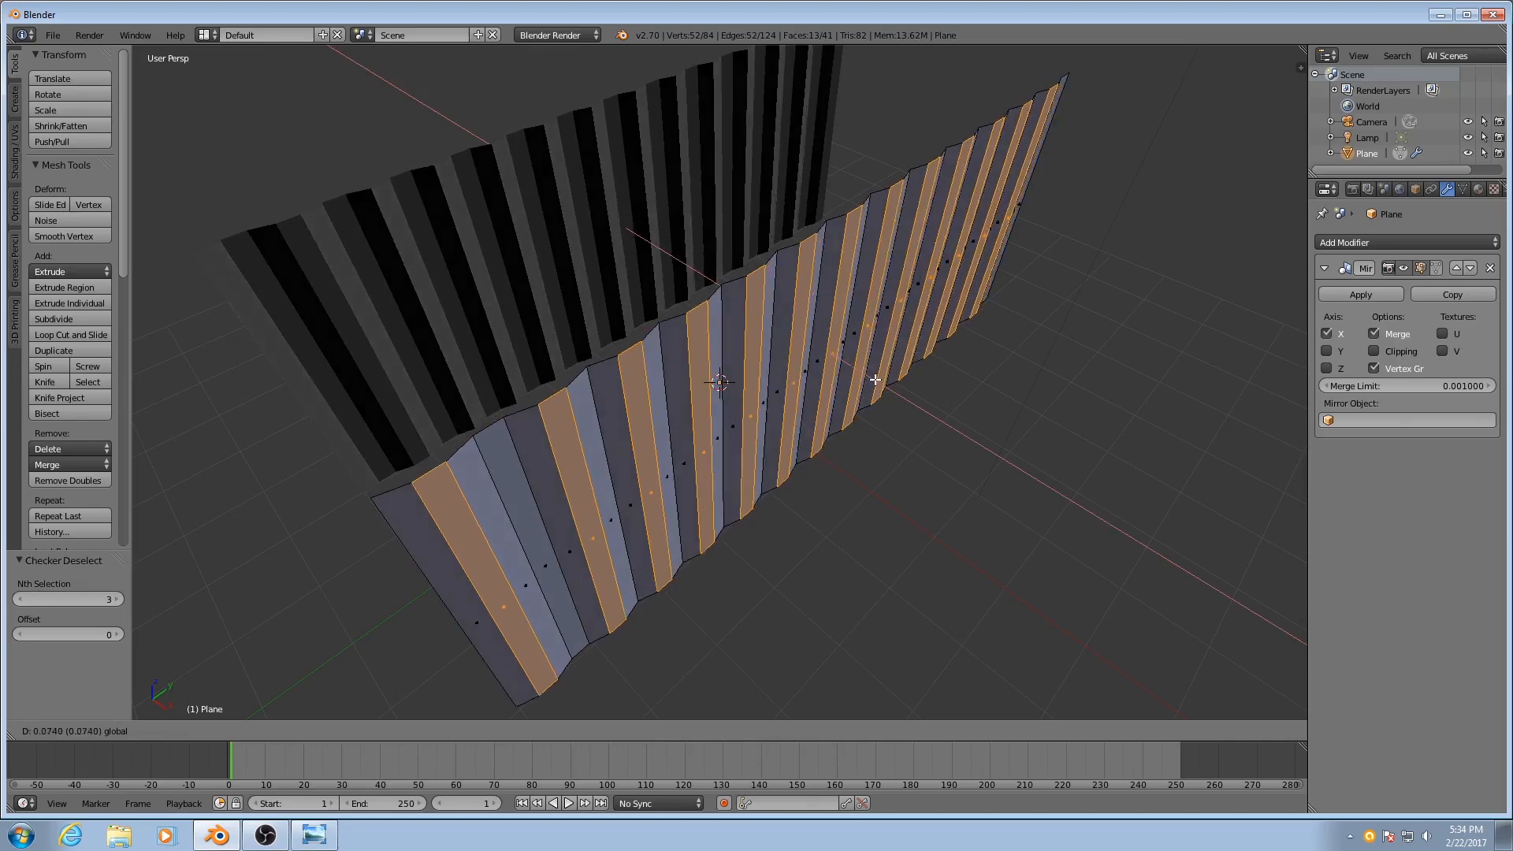
drag(875, 379, 886, 387)
middle_drag(652, 421, 429, 395)
key(ctrl+z)
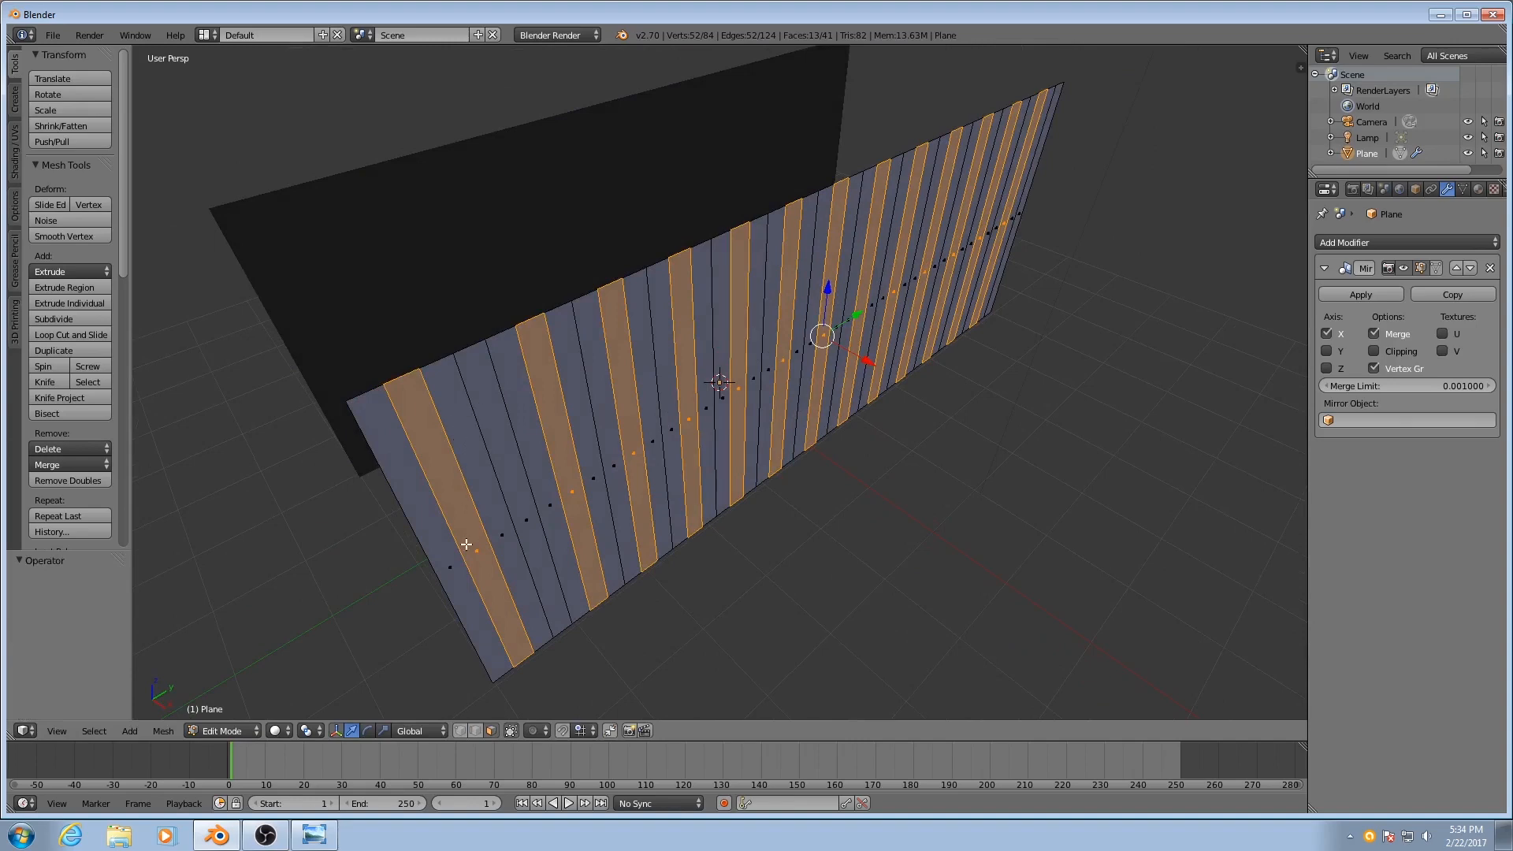
Swap the second strip for the third in the selection and move the selected strips outward about 0.1 along X.
shift+right_click(476, 544)
shift+right_click(490, 531)
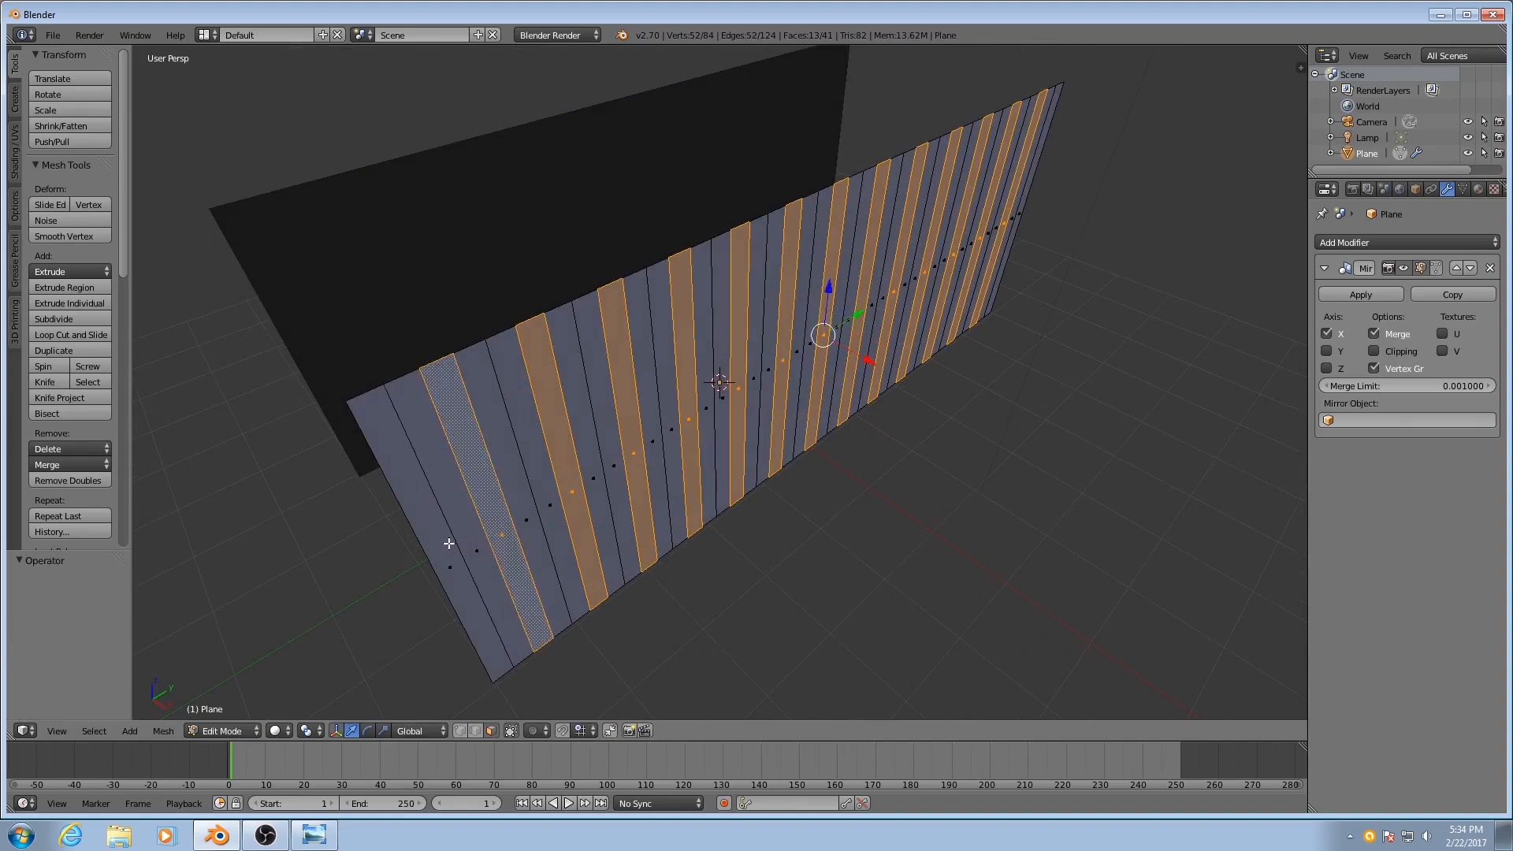
key(g)
key(x)
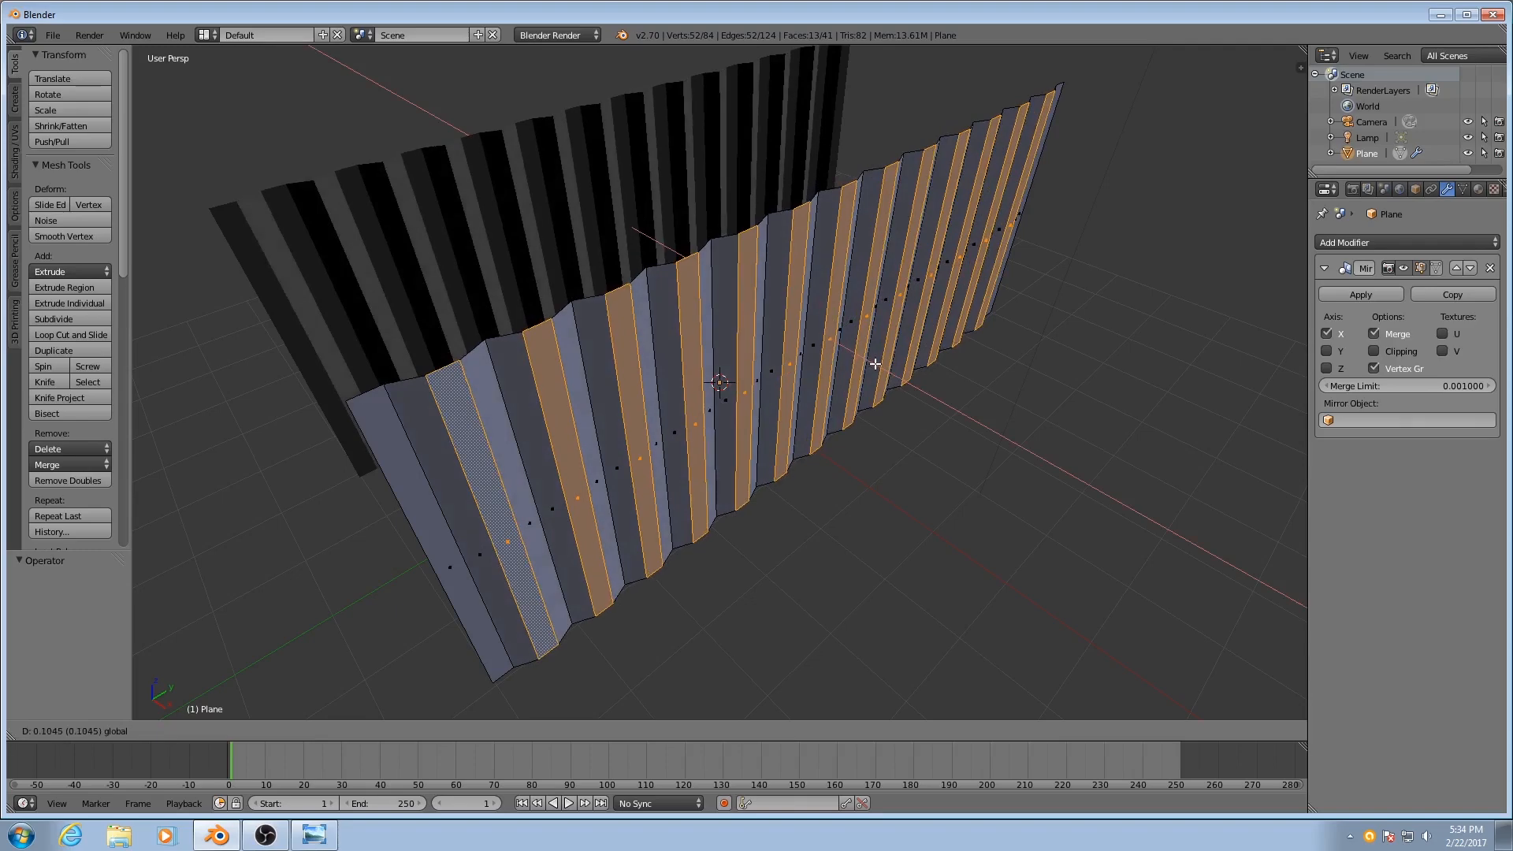
click(875, 363)
middle_drag(875, 363, 896, 443)
click(621, 550)
Return to Object Mode and rename the wall object CorrigatedWalls.
key(Tab)
scroll(767, 412, down, 4)
scroll(894, 441, up, 2)
middle_drag(739, 360, 672, 263)
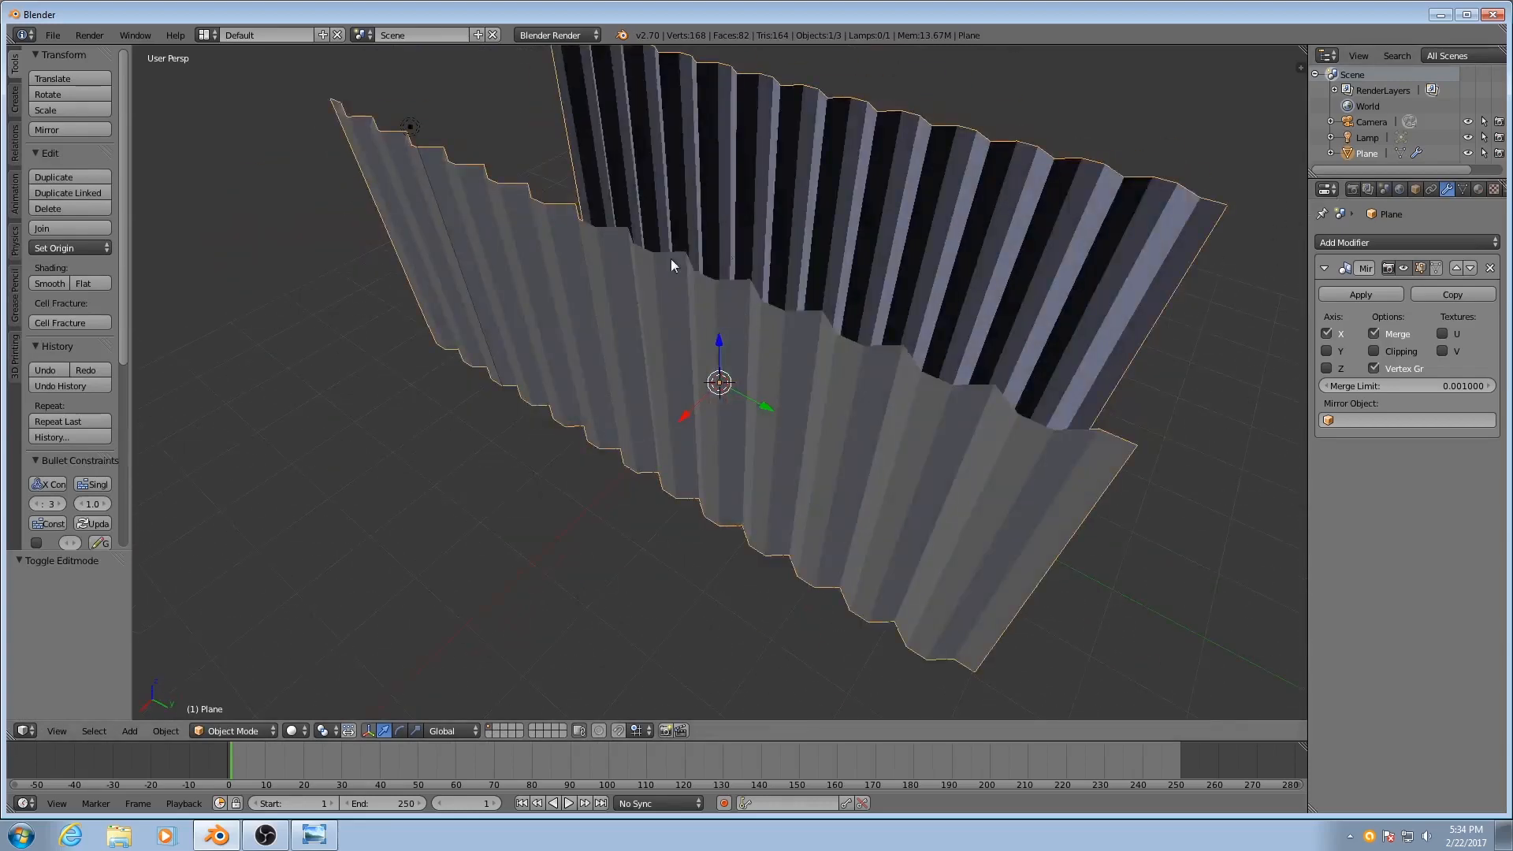
click(1415, 190)
click(1374, 242)
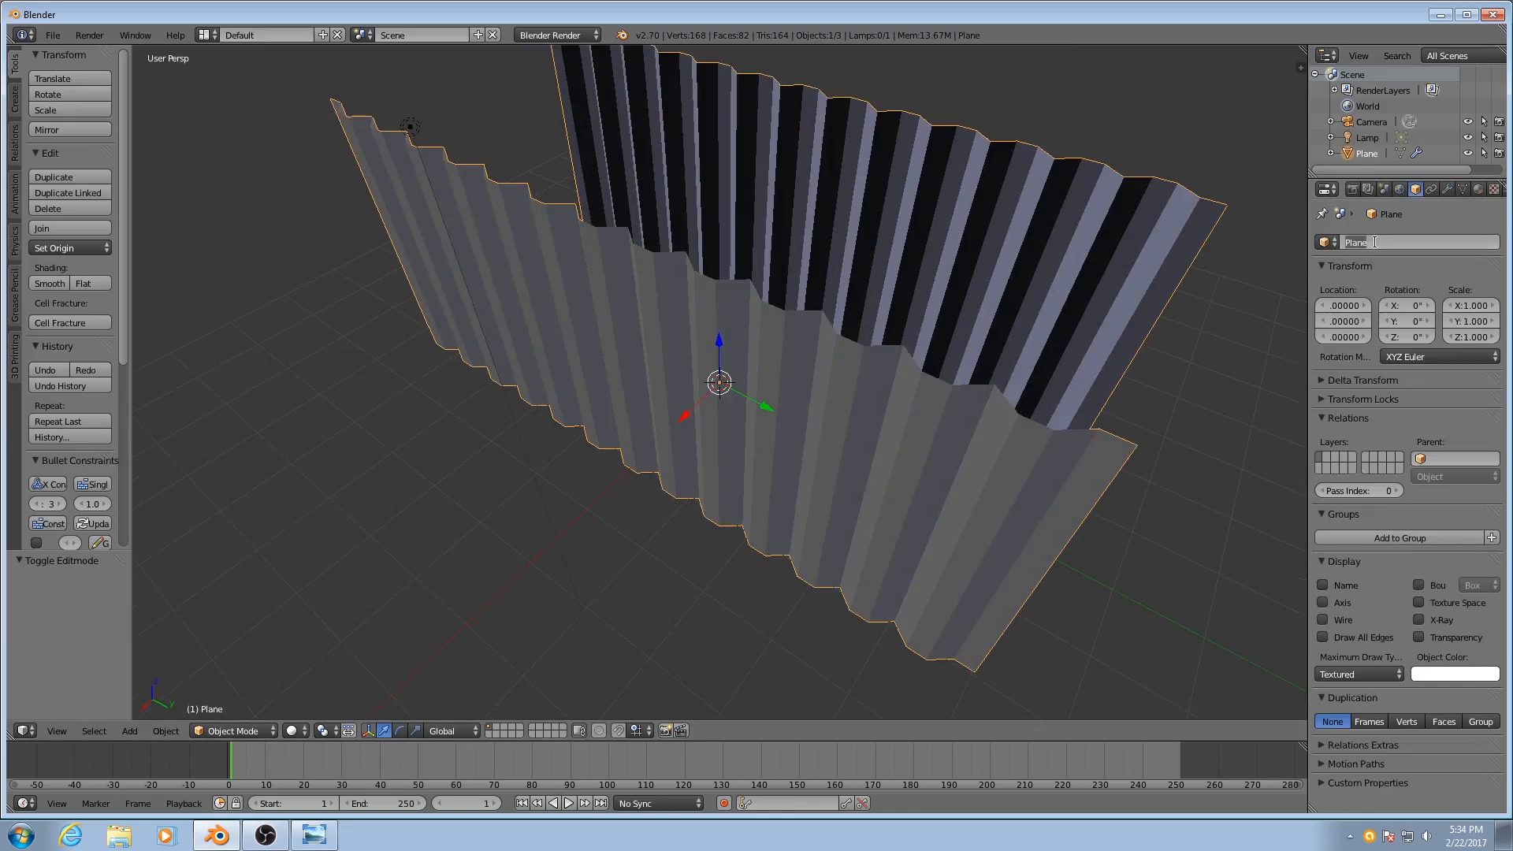
text(CorrigatedWalls)
key(Return)
mouse_move(757, 465)
middle_down()
mouse_move(784, 461)
mouse_move(746, 457)
middle_up()
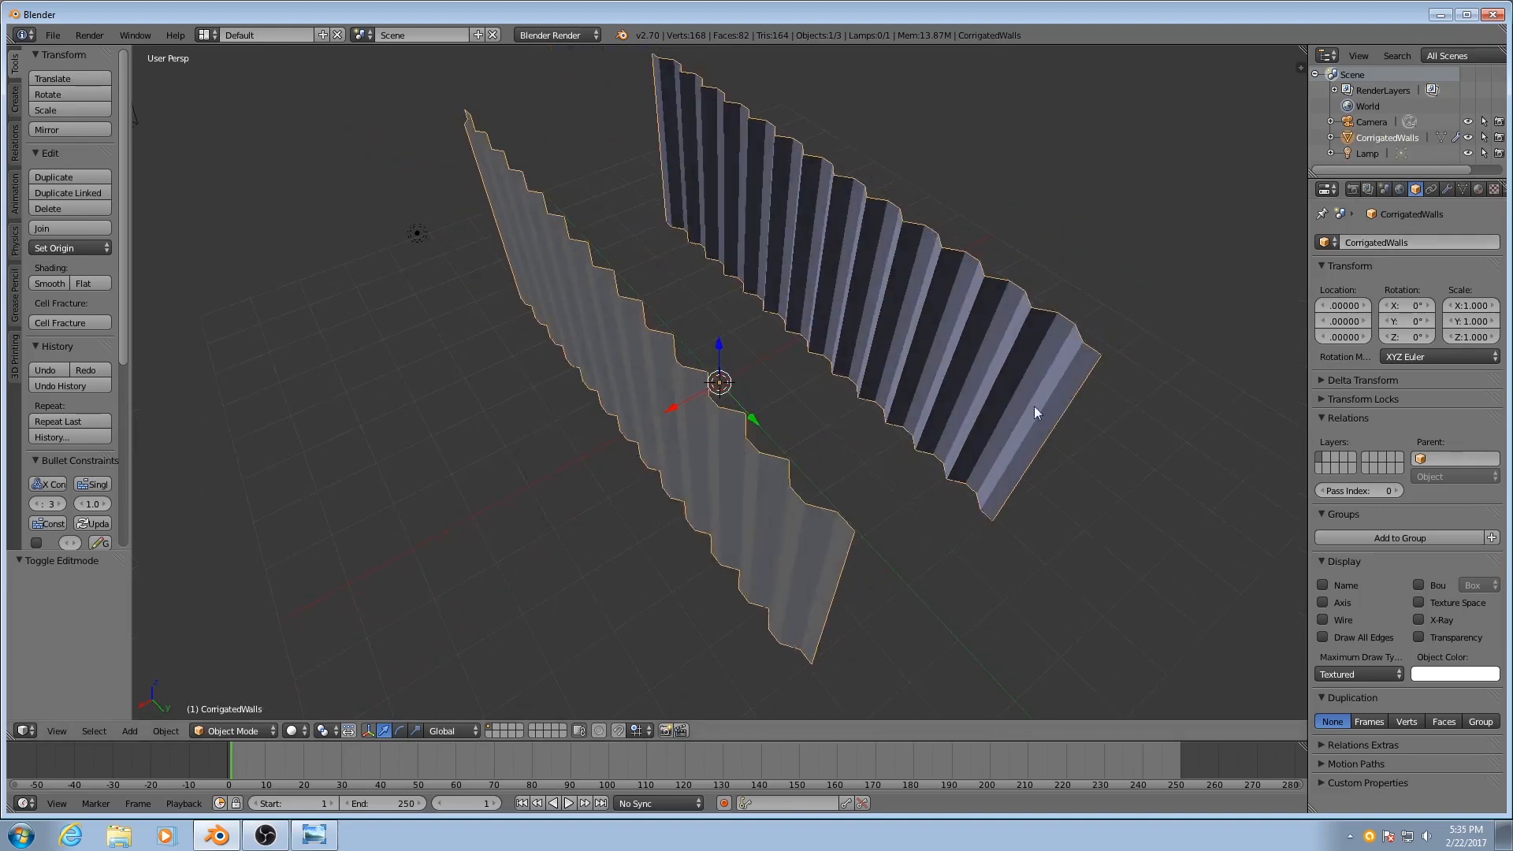
Add a cube at the scene centre and scale it down to about 0.17.
middle_drag(591, 208, 687, 404)
scroll(879, 446, up, 2)
key(shift+a)
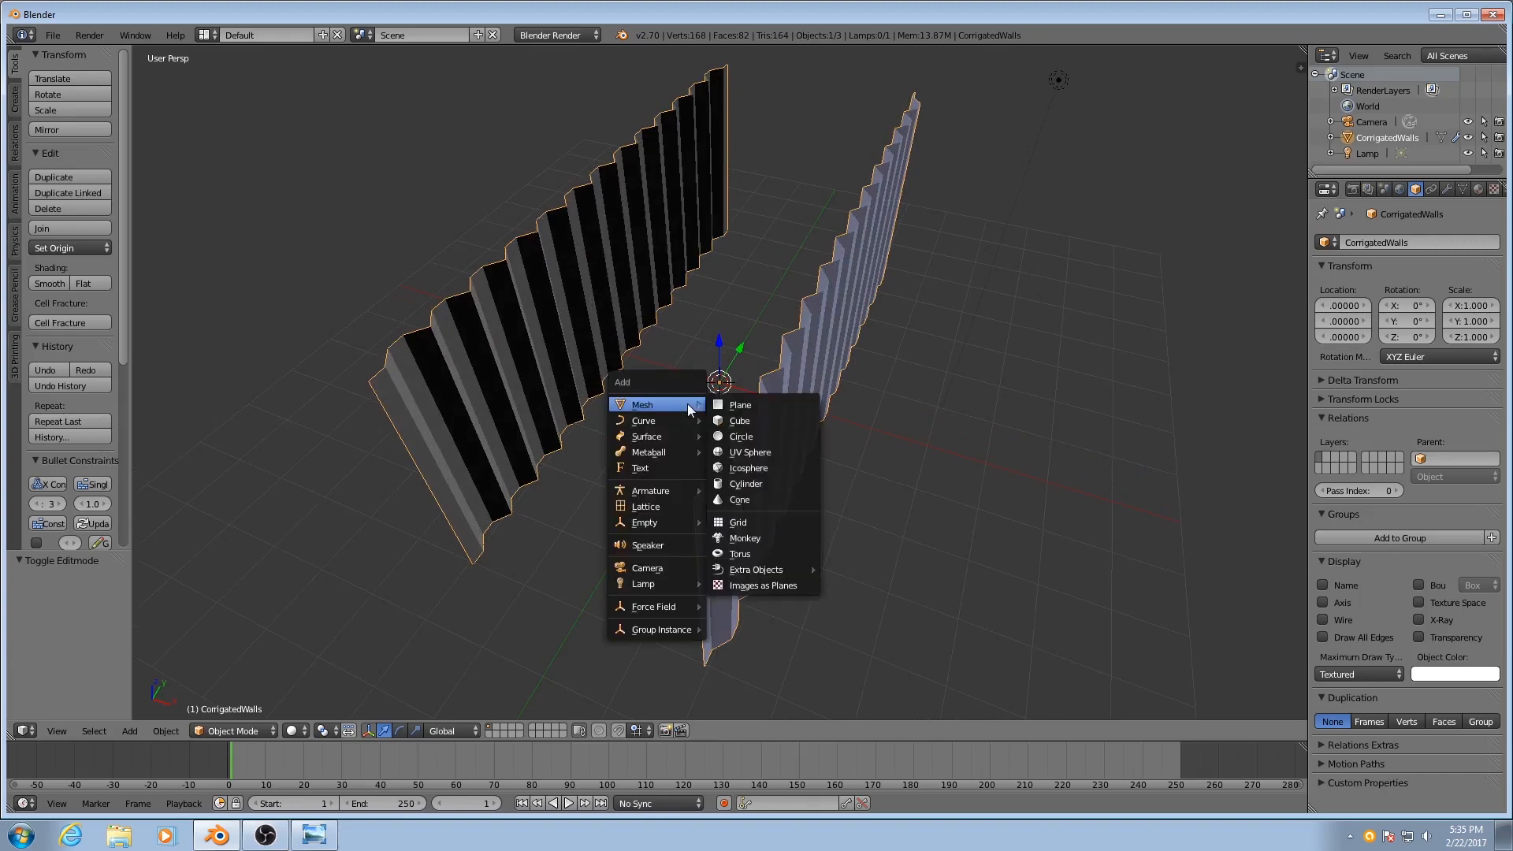
click(745, 422)
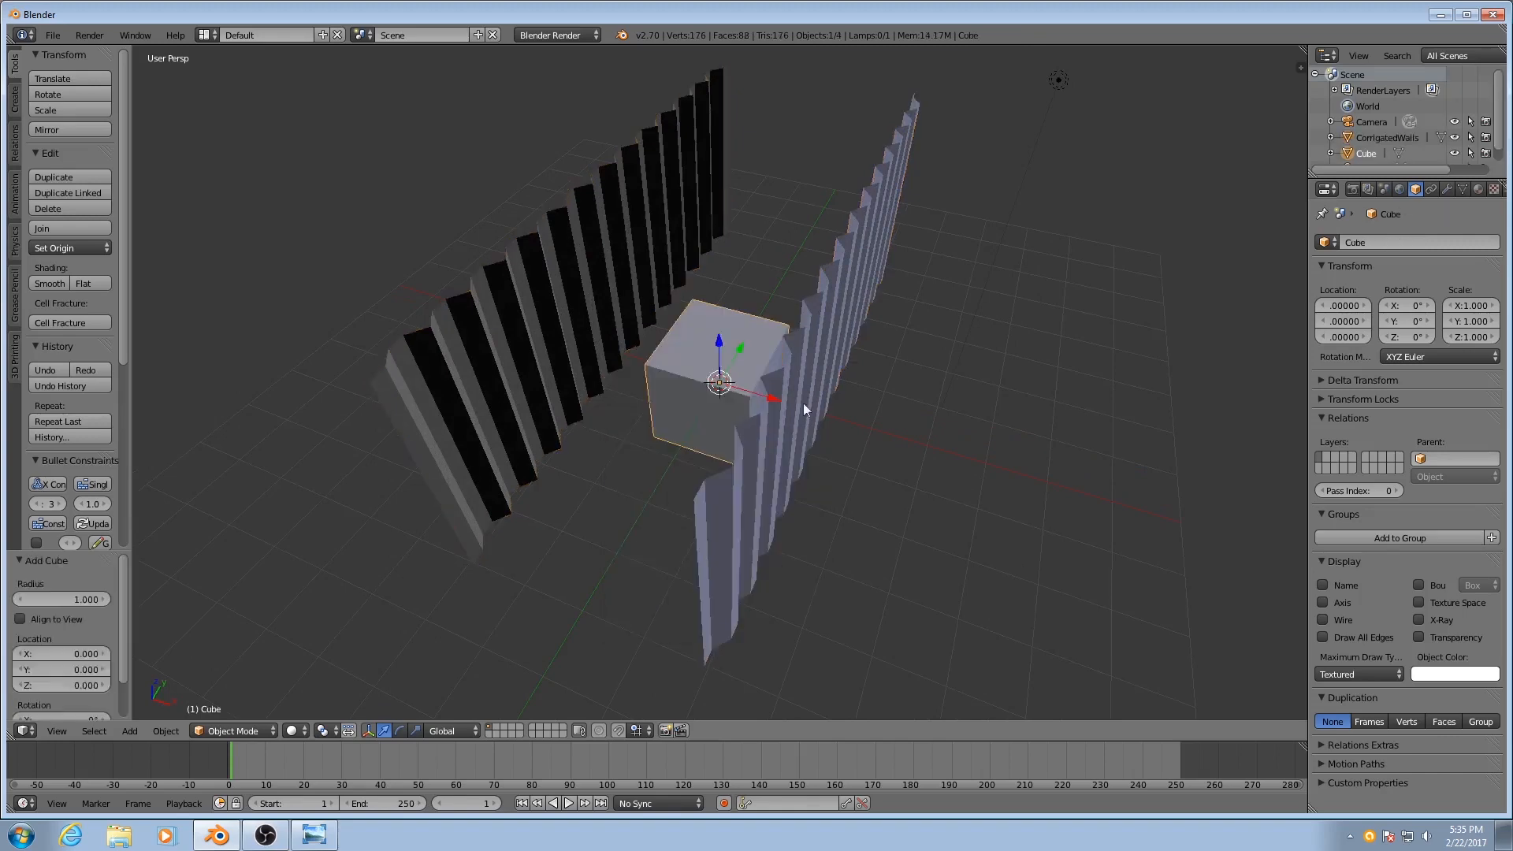
key(s)
click(762, 401)
Move the small cube along X and Y beyond the wall's far end, and snap the 3D cursor to the centre.
middle_drag(761, 396, 719, 442)
drag(762, 419, 845, 490)
drag(842, 422, 1083, 246)
middle_drag(1082, 246, 1117, 597)
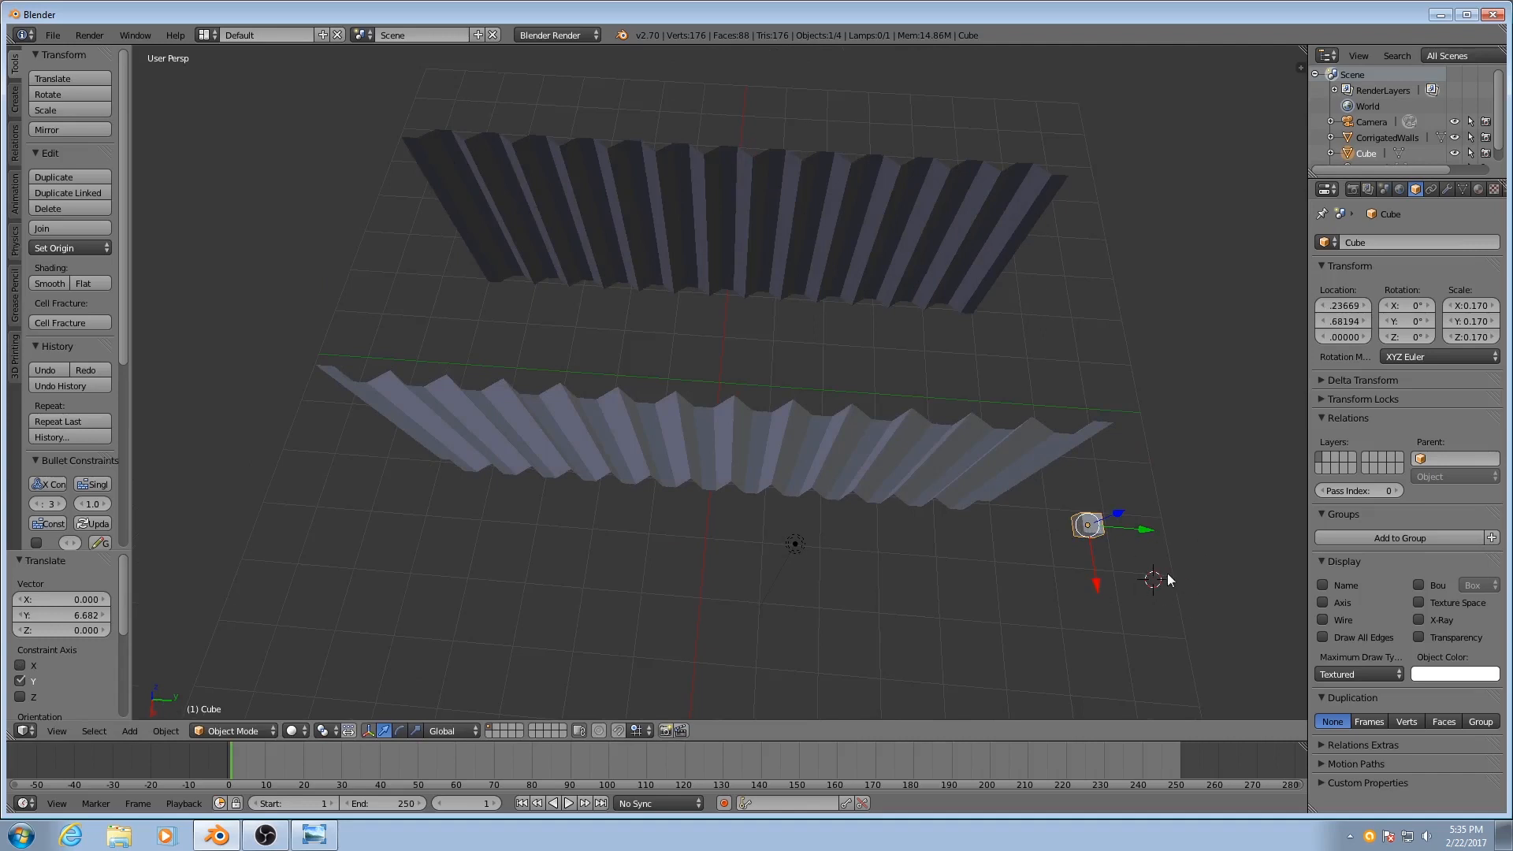
key(shift+s)
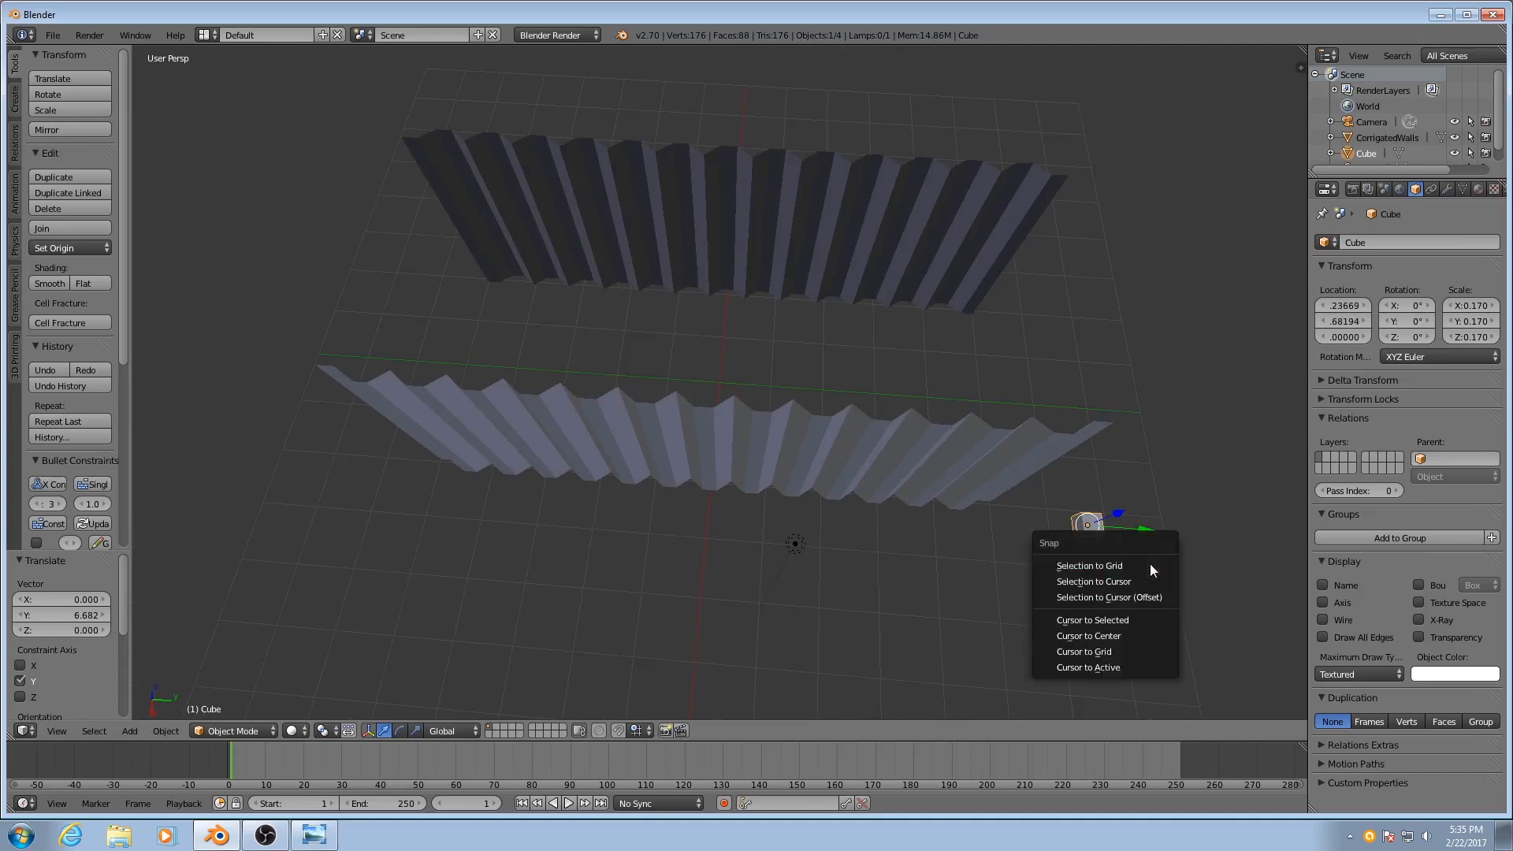
click(1097, 636)
middle_drag(912, 486, 979, 383)
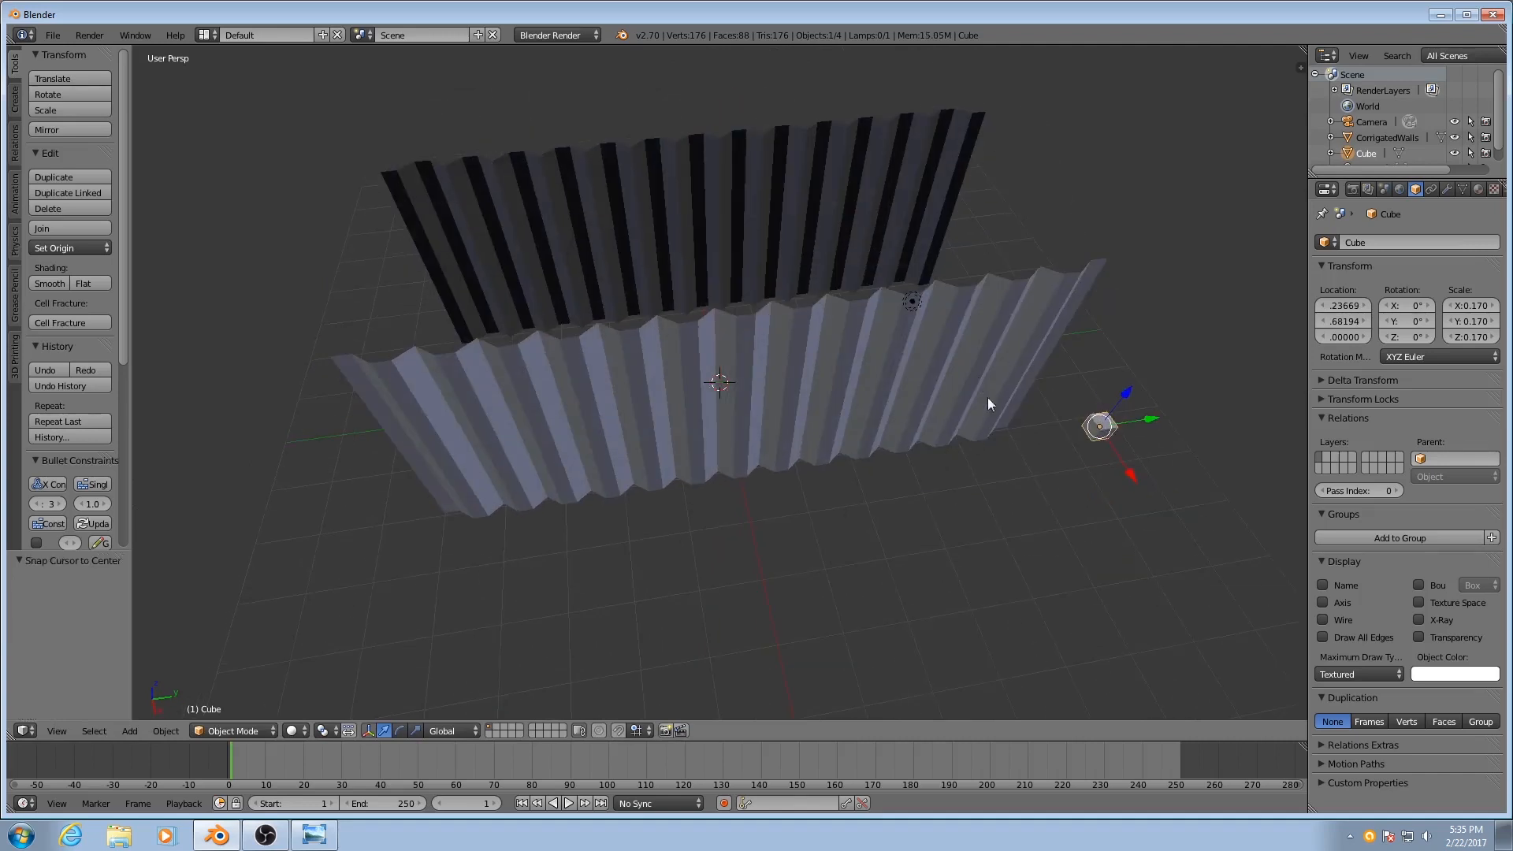
Raise the small cube to the wall's top edge and bring it in to the wall's upper end corner.
drag(1125, 392, 1155, 203)
drag(1267, 275, 1176, 286)
drag(1146, 337, 1119, 304)
middle_drag(1116, 323, 1028, 304)
drag(1072, 377, 1029, 362)
middle_drag(985, 346, 875, 386)
drag(640, 458, 575, 447)
mouse_move(677, 441)
middle_down()
mouse_move(921, 342)
mouse_move(692, 449)
middle_up()
Scale the corner cube up to about 0.216 and fine-tune its position on the wall's upper corner.
key(s)
click(887, 536)
drag(741, 512, 738, 515)
middle_drag(631, 536, 707, 419)
middle_drag(597, 235, 615, 228)
drag(844, 234, 850, 234)
drag(849, 234, 848, 235)
middle_drag(756, 268, 642, 340)
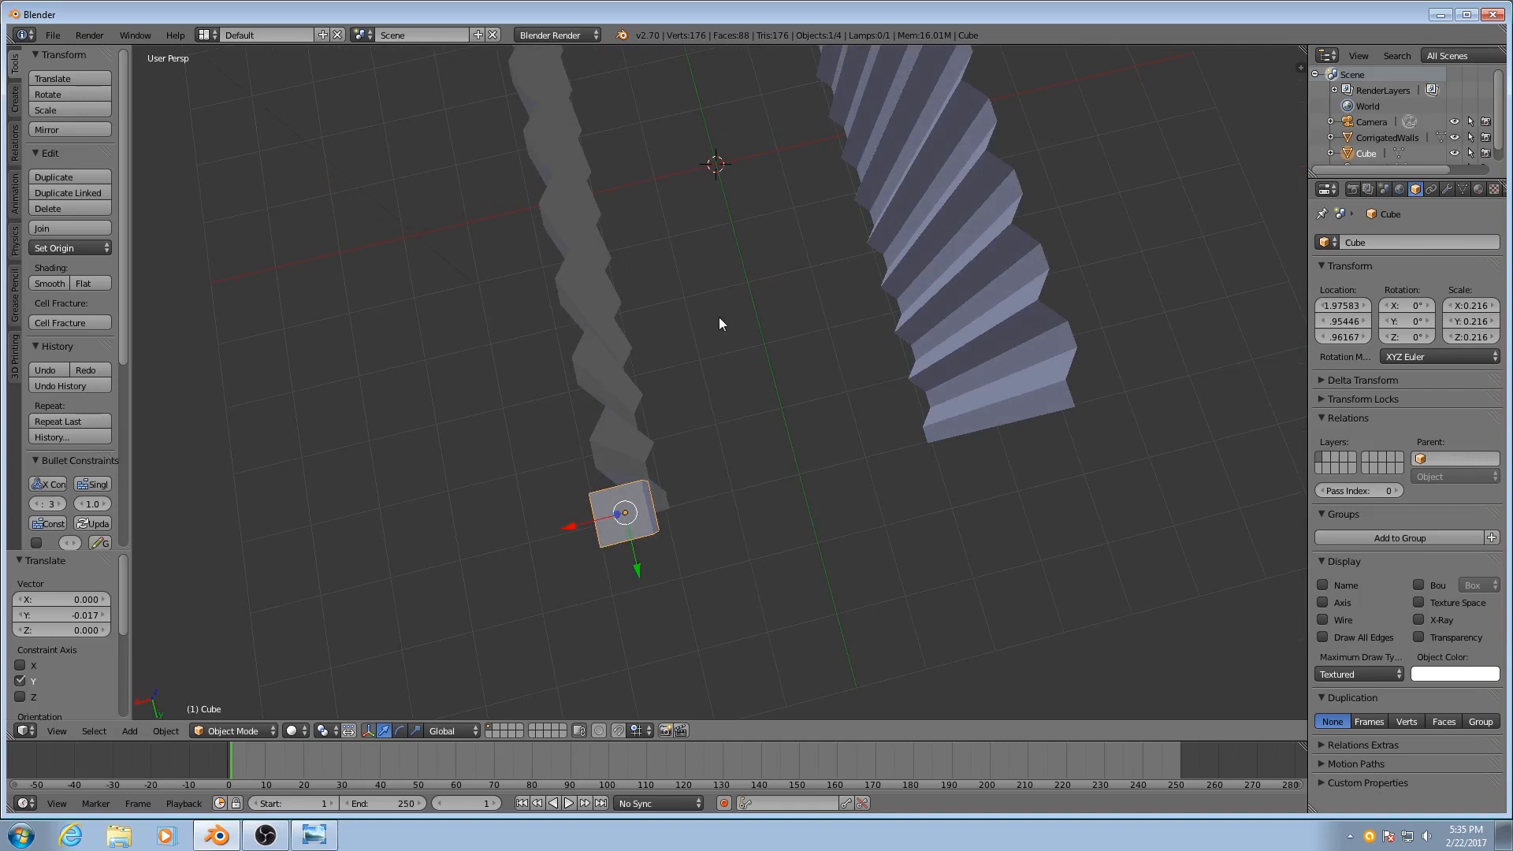
Using a top wireframe view, shift the corner cube about 0.072 along X to cover the corrugation's depth, and restore solid shading.
key(KP_7)
scroll(719, 317, down, 6)
scroll(719, 317, up, 3)
scroll(745, 368, up, 3)
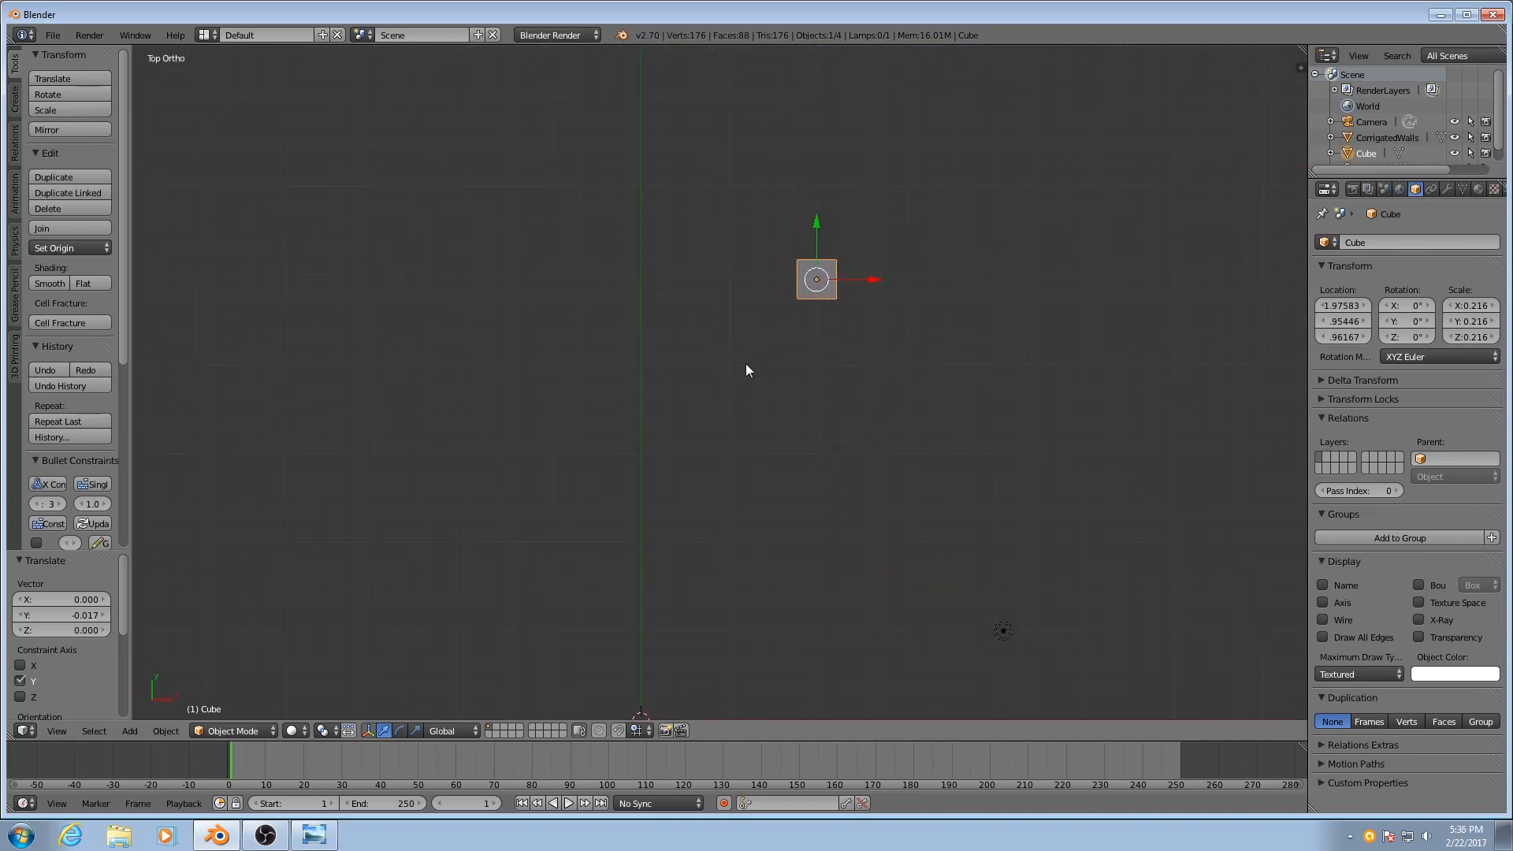
key(z)
scroll(746, 366, up, 3)
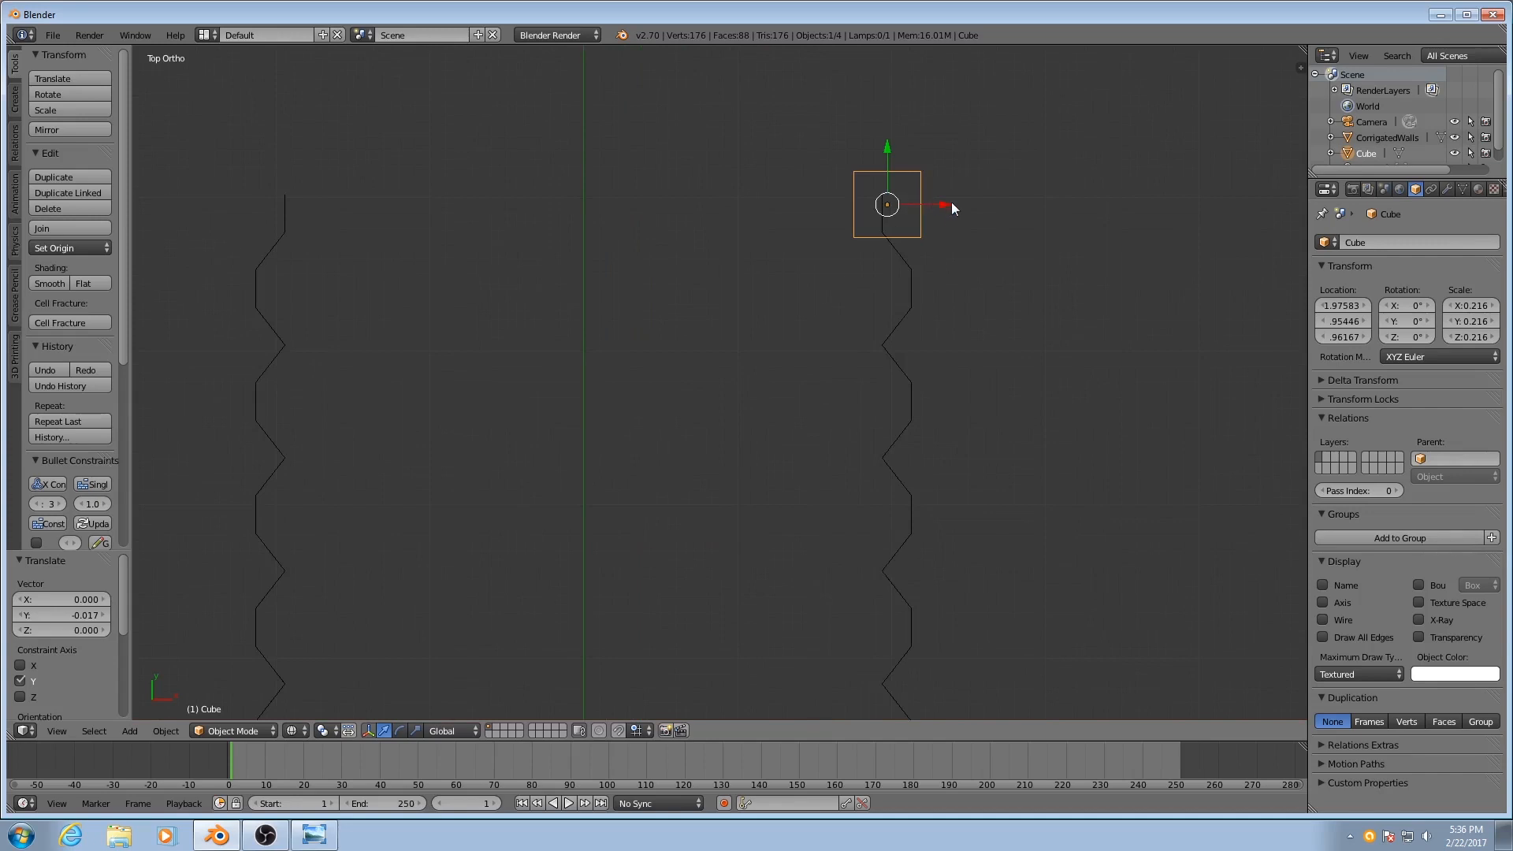
drag(946, 202, 953, 202)
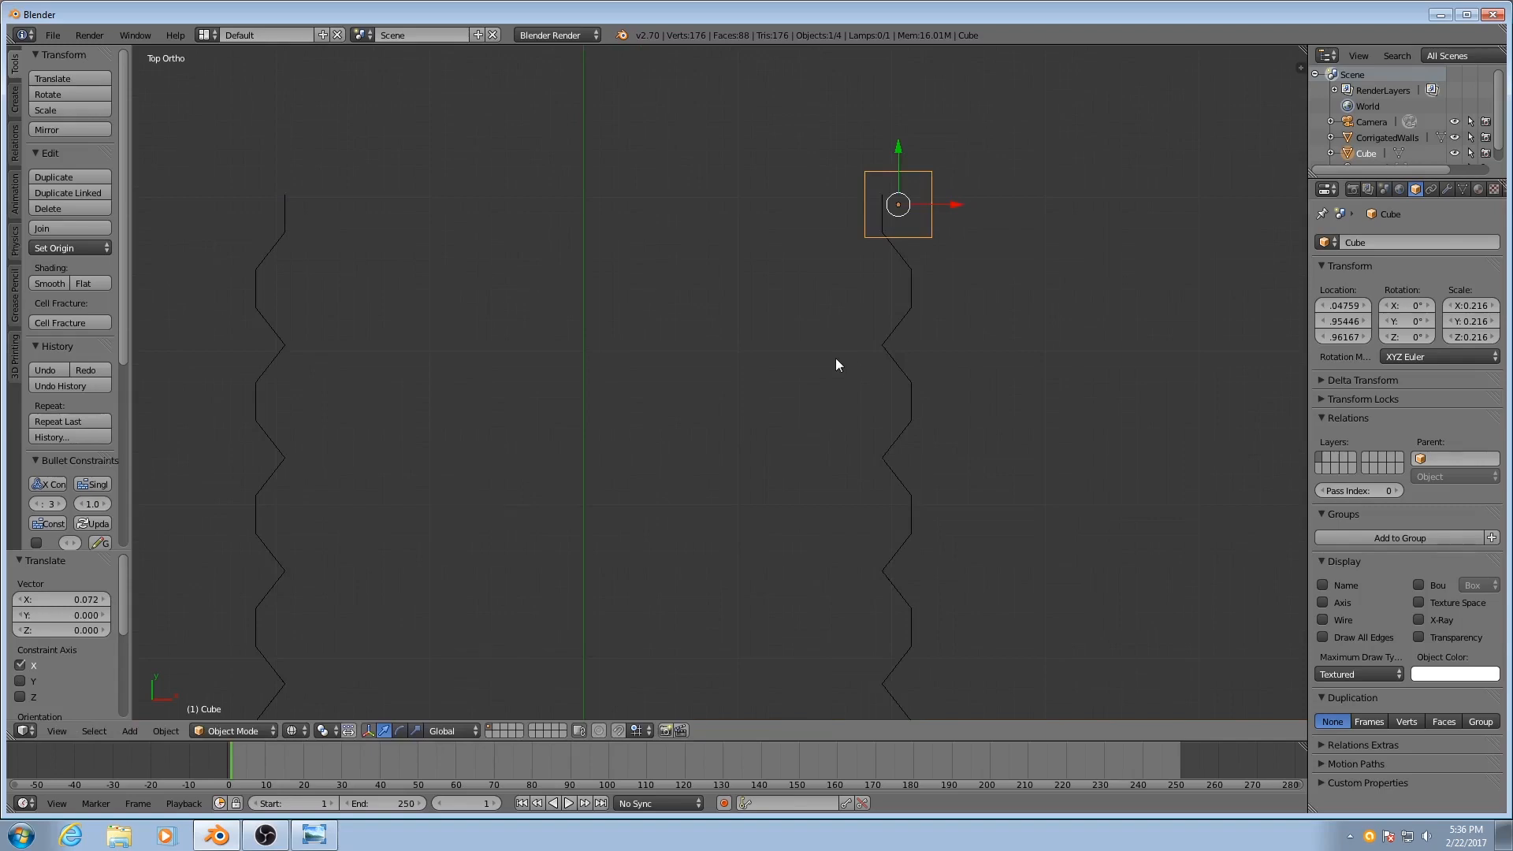
middle_drag(836, 364, 721, 384)
key(z)
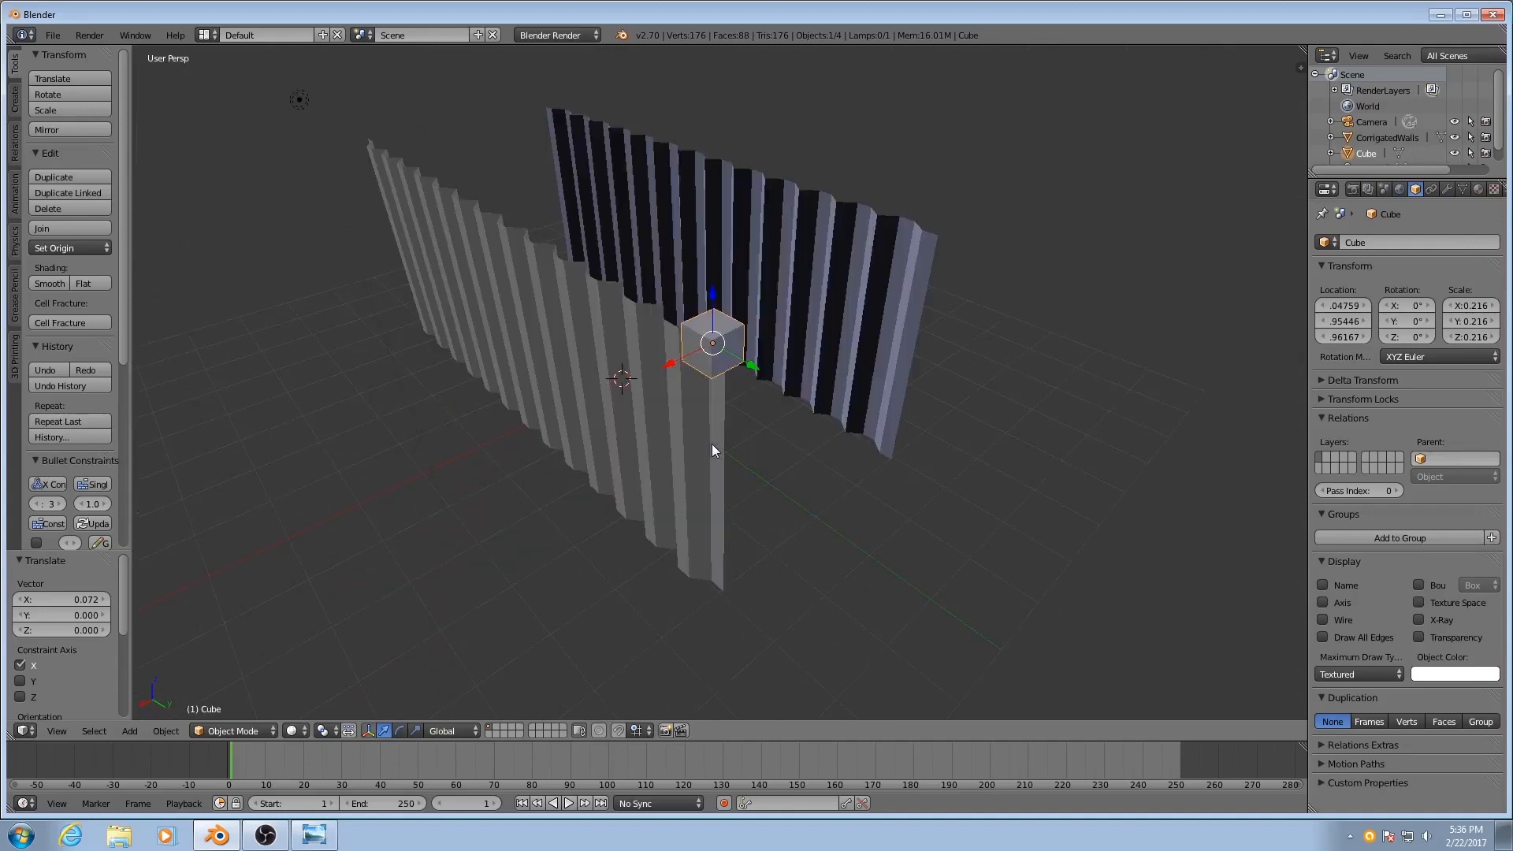
Duplicate the corner cube in place and set the copy's Y location to about -4.954 at the wall's opposite end.
middle_drag(700, 448, 846, 440)
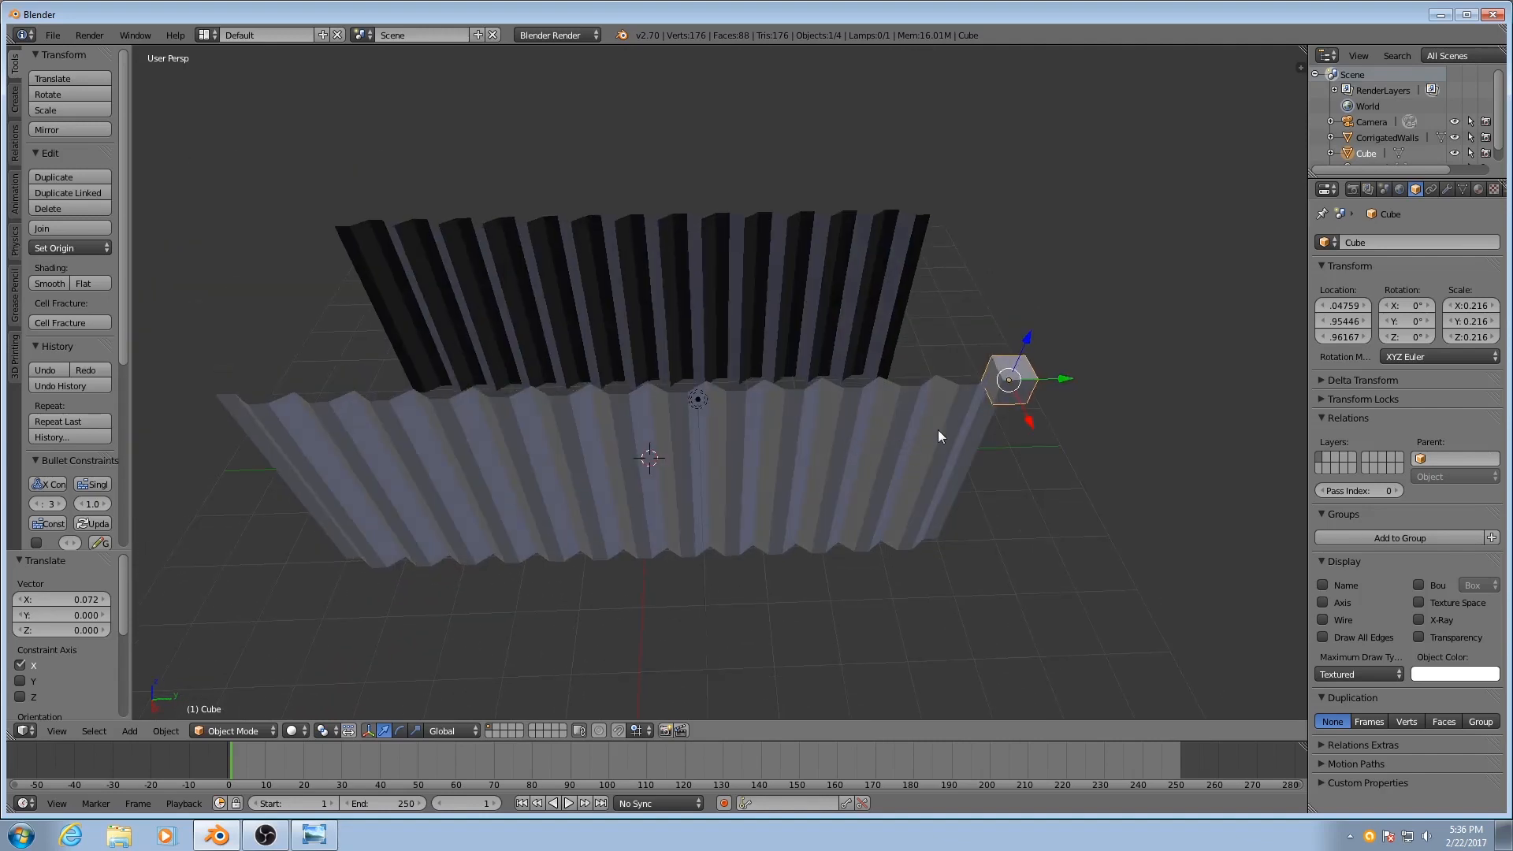
key(shift+d)
right_click(1017, 380)
middle_drag(1018, 353, 1015, 388)
click(1331, 320)
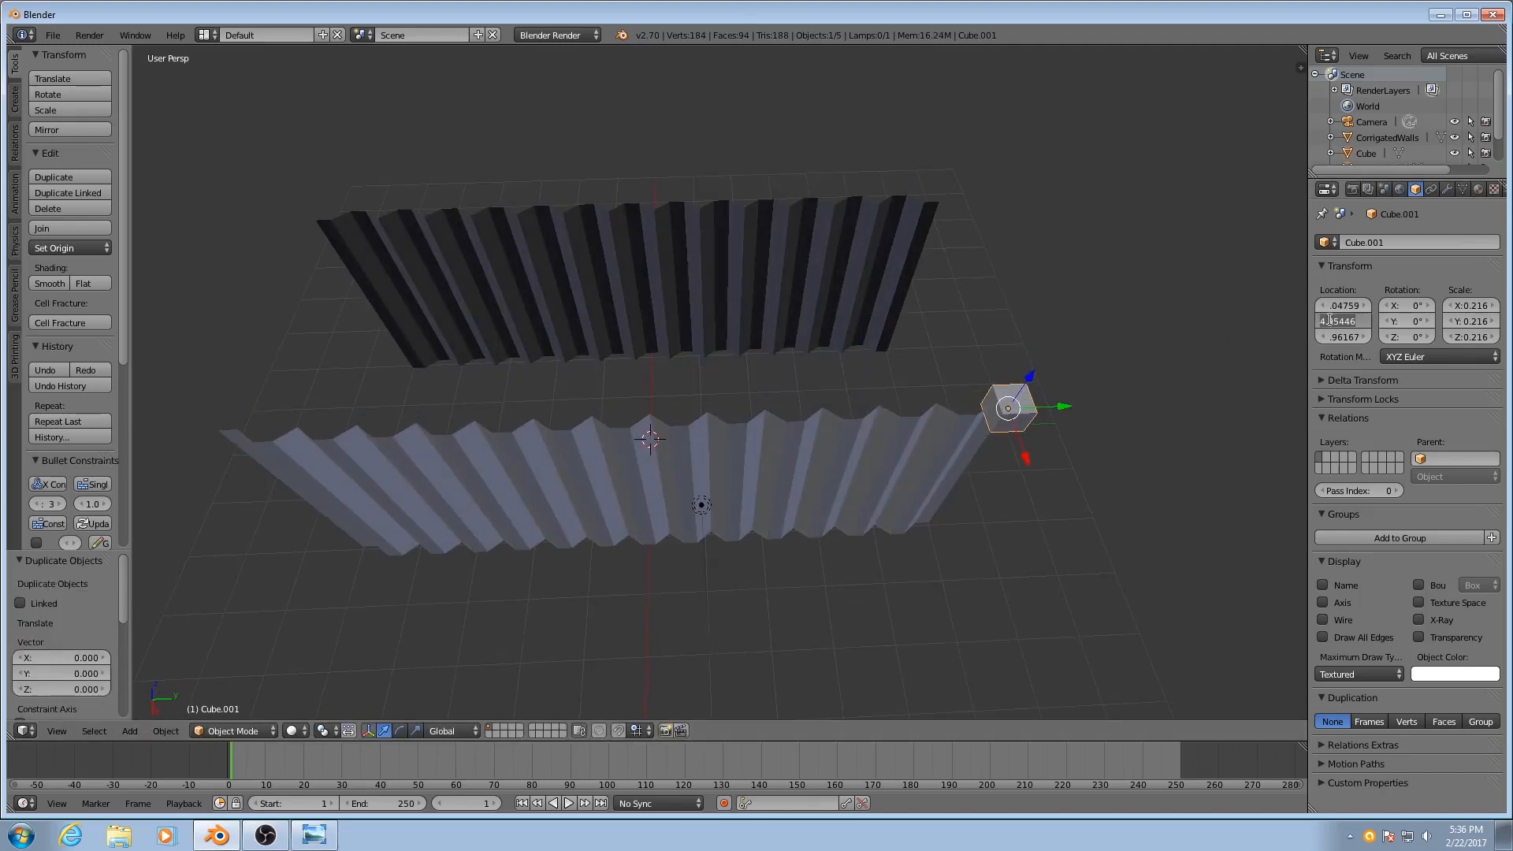
key(Left)
text(-)
key(Return)
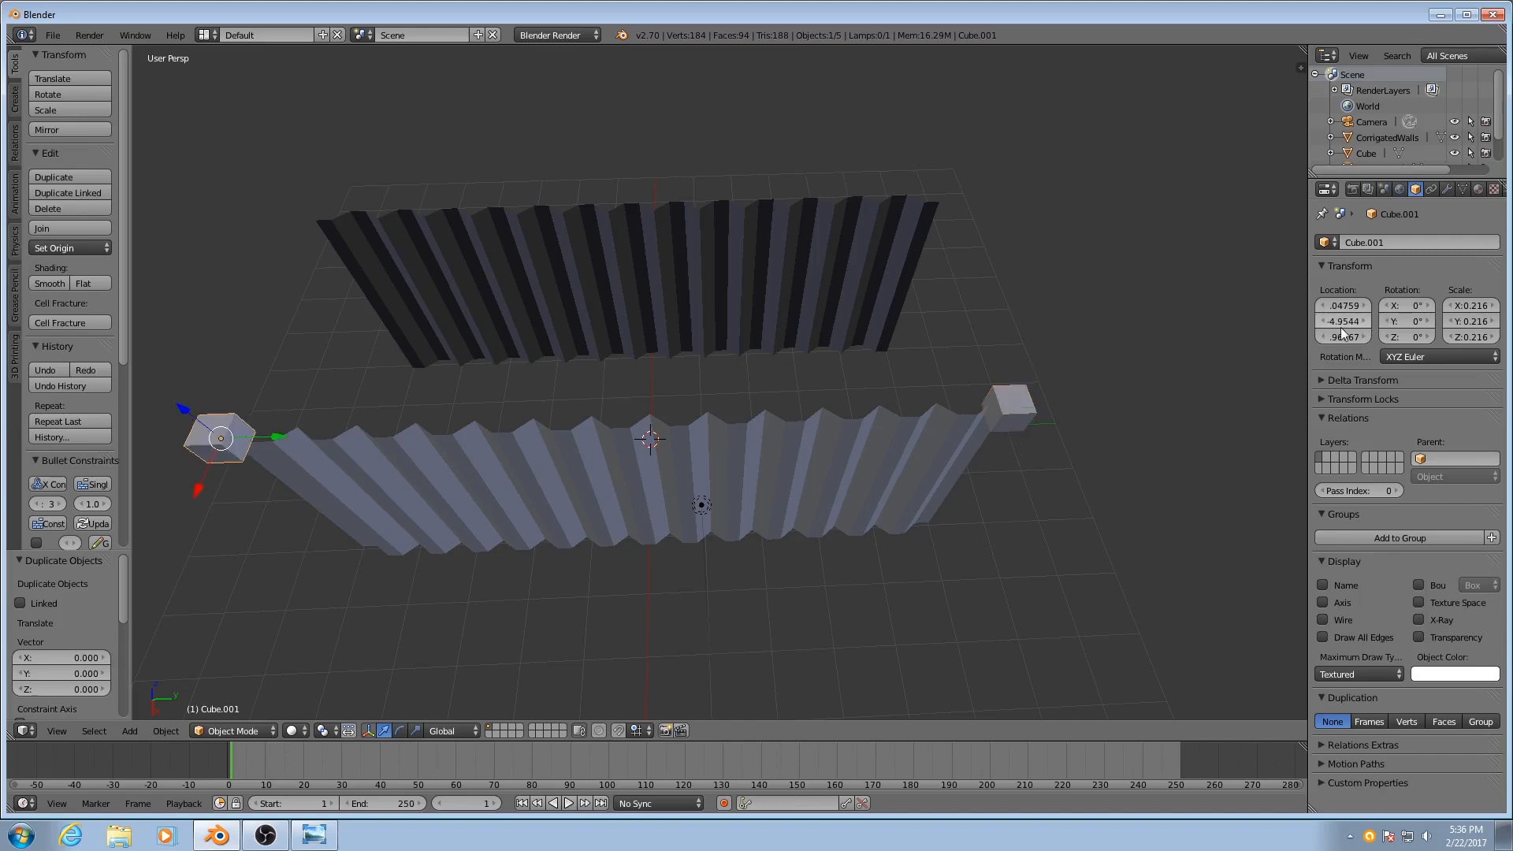
Join the two corner cubes into one object and set its origin to the 3D cursor.
middle_drag(810, 347, 797, 415)
shift+right_click(855, 276)
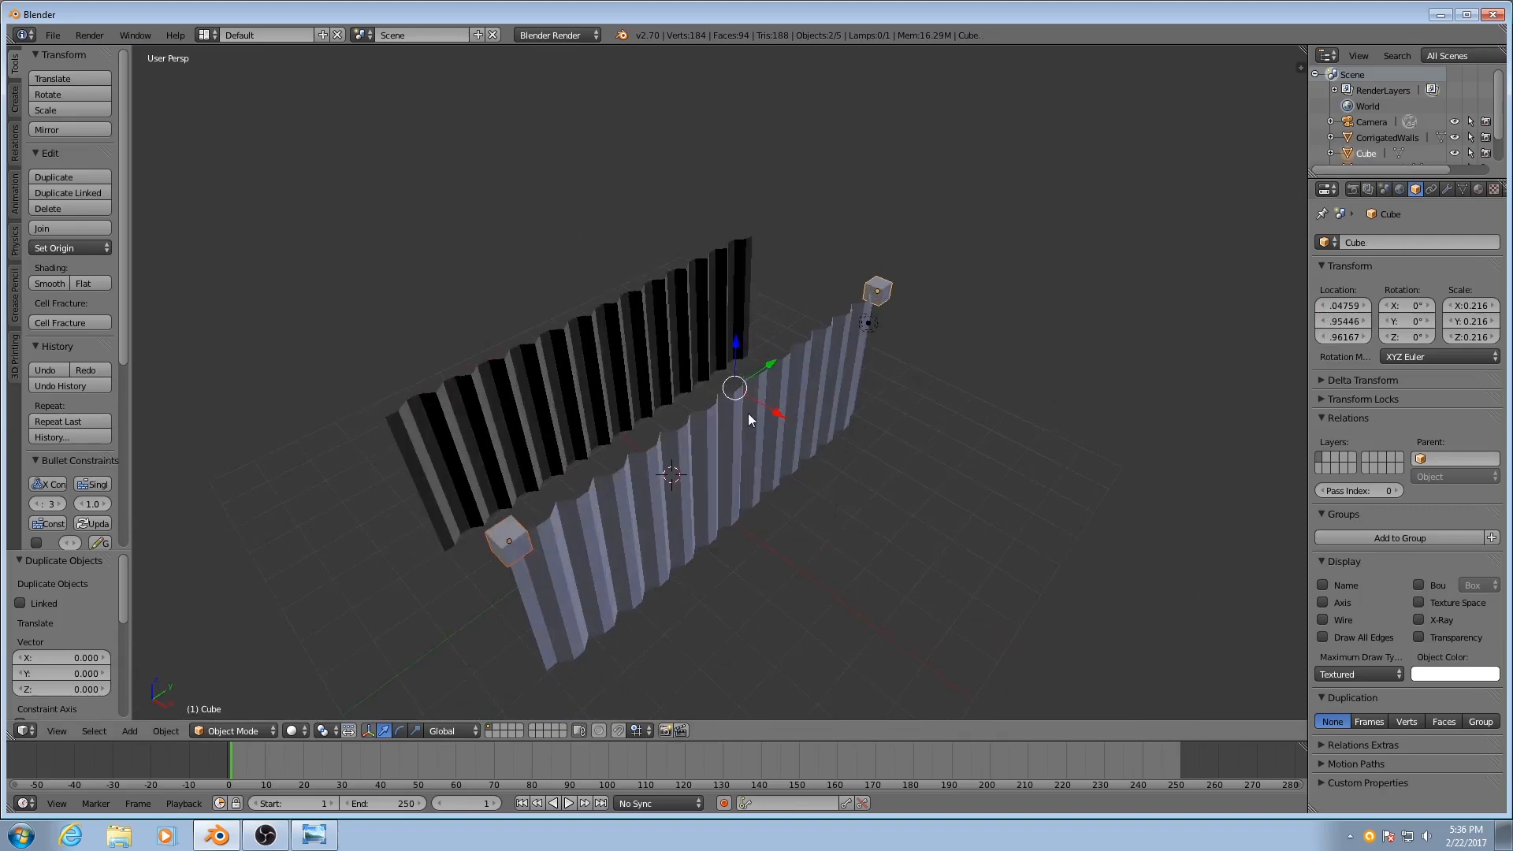
key(ctrl+j)
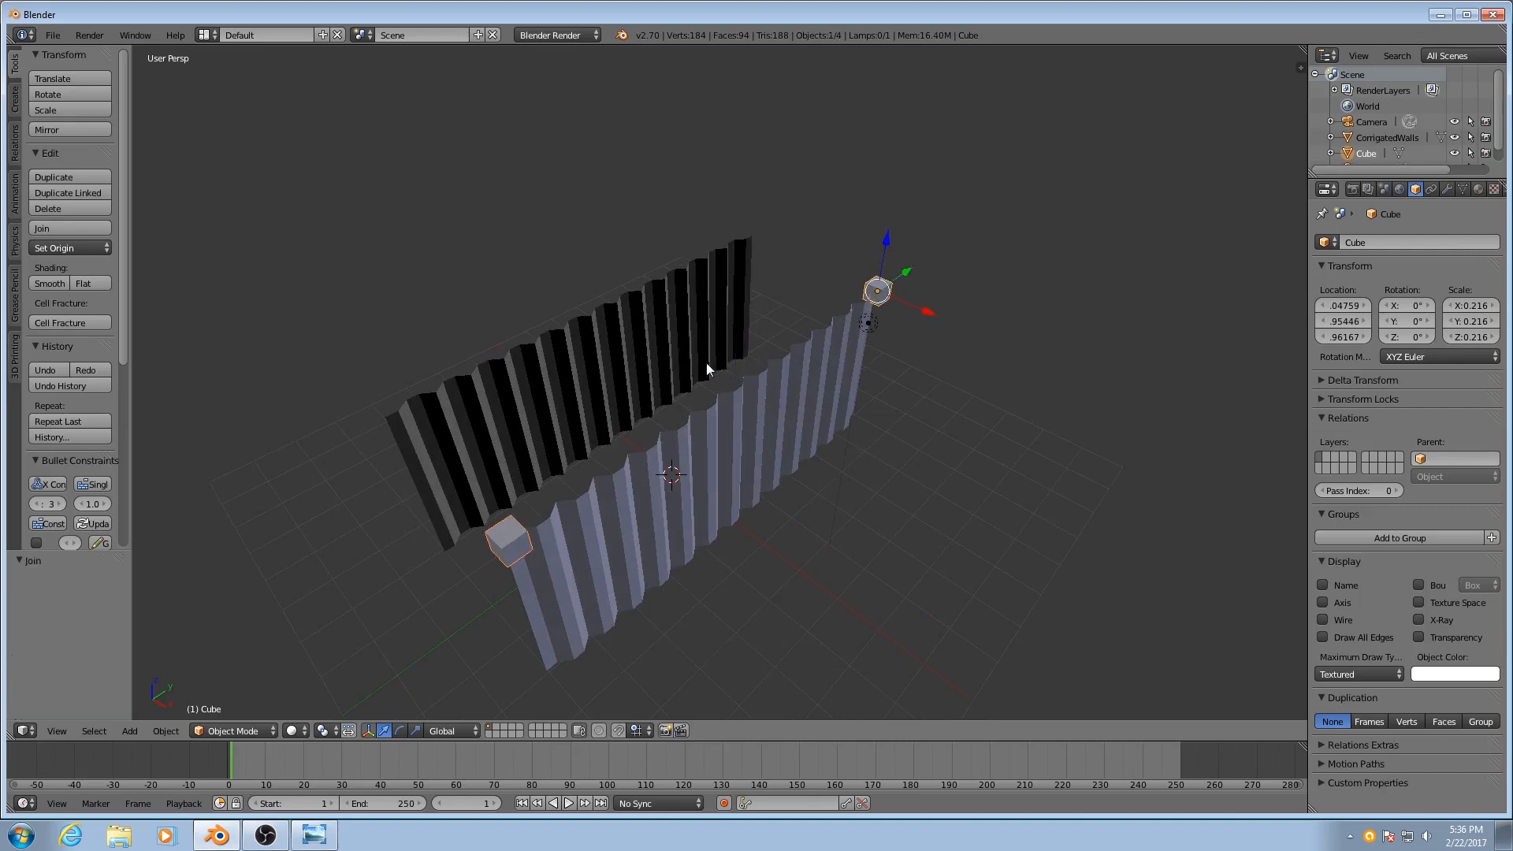
middle_drag(707, 362, 788, 348)
middle_drag(680, 483, 693, 489)
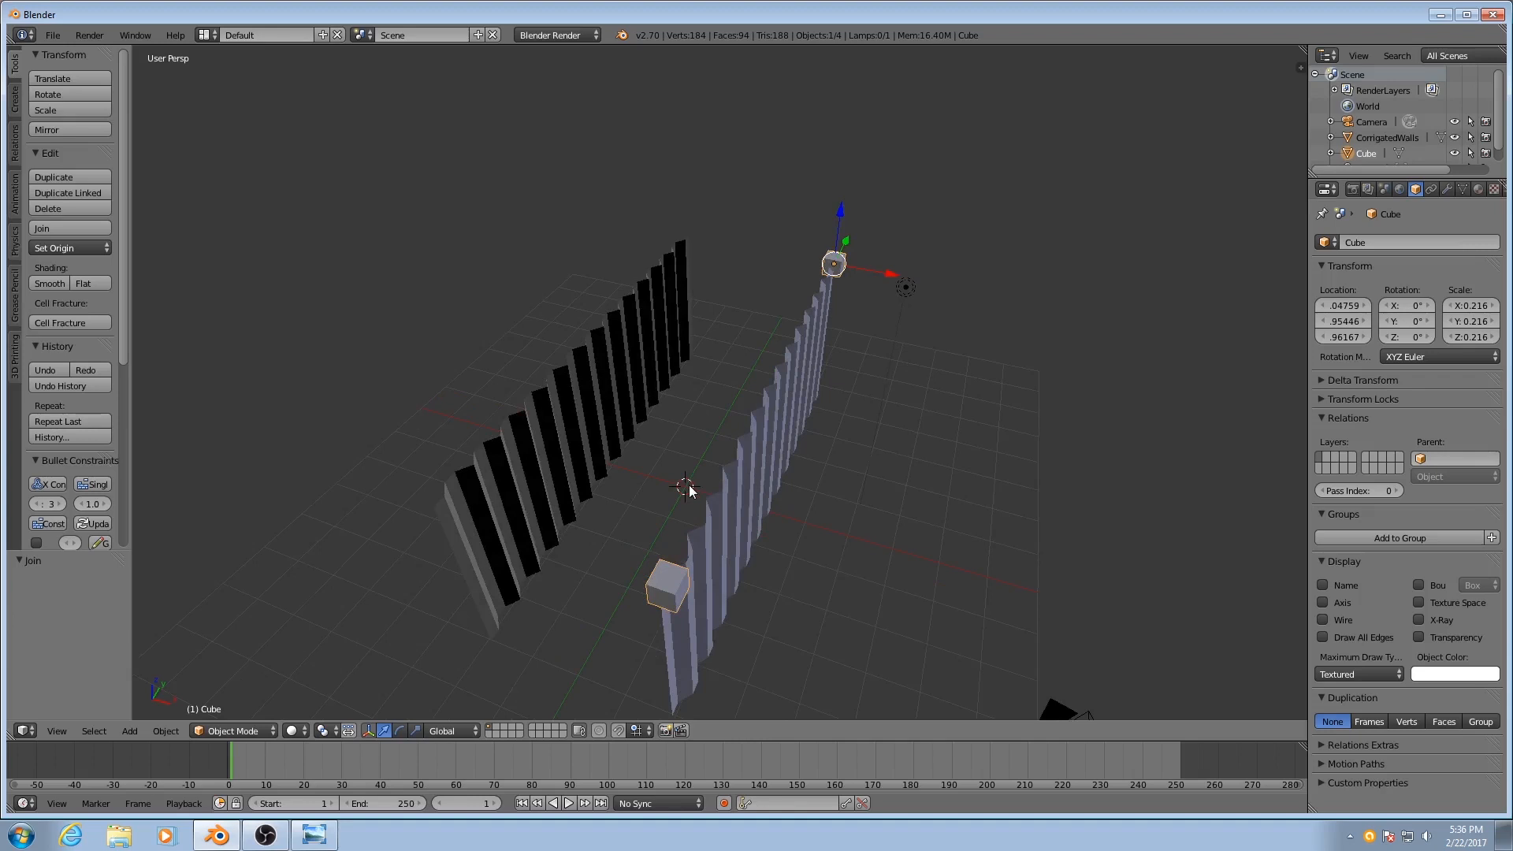
key(shift+ctrl+alt+c)
click(689, 485)
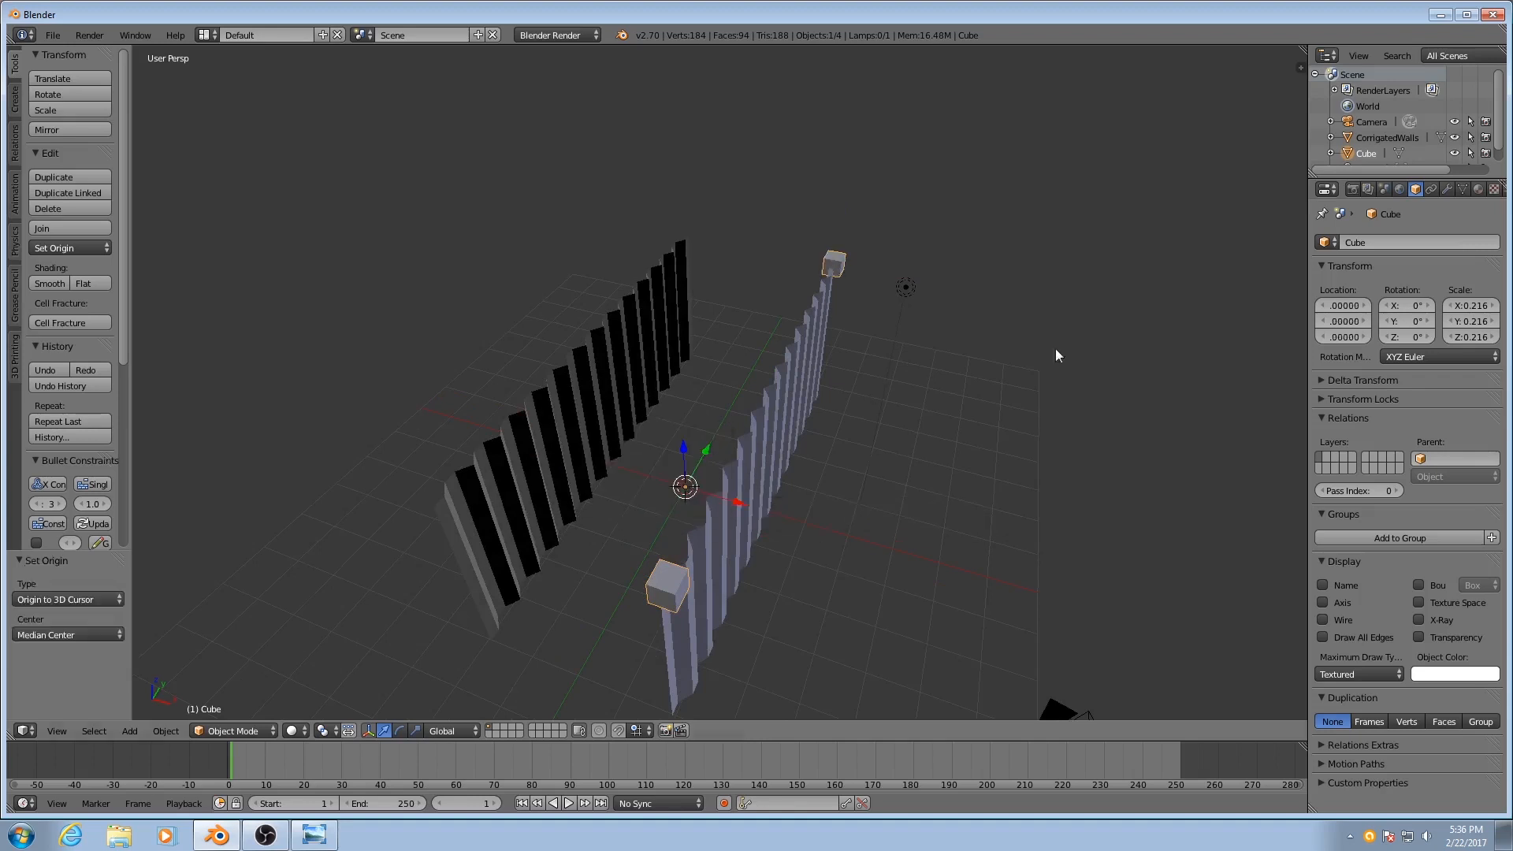
Add a Mirror modifier across the X axis to the corner blocks and apply it to the mesh.
click(1446, 190)
click(1391, 244)
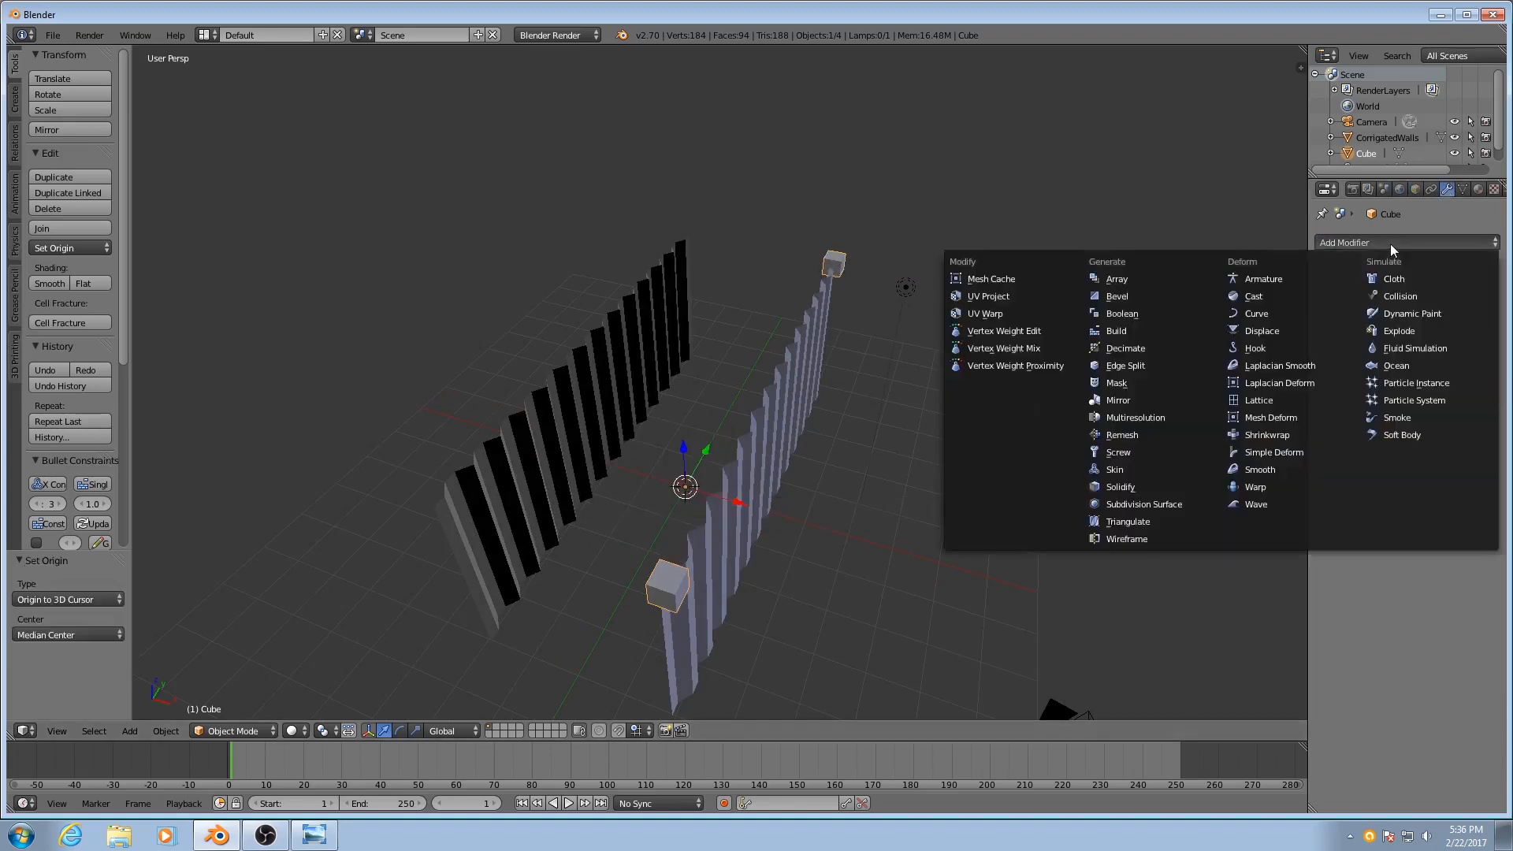
click(1119, 400)
middle_drag(825, 409, 838, 401)
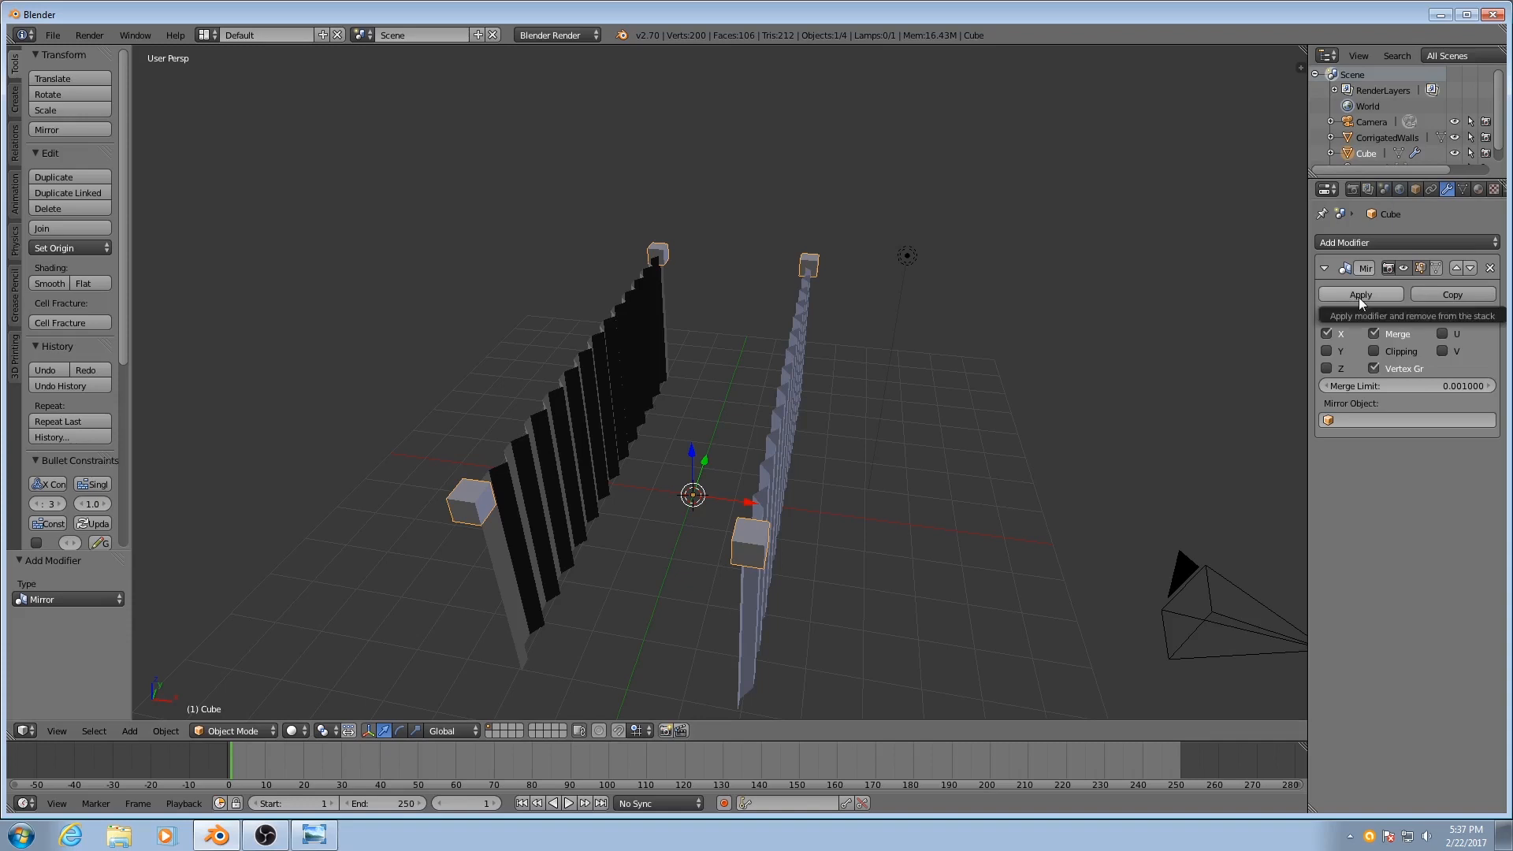
key(Tab)
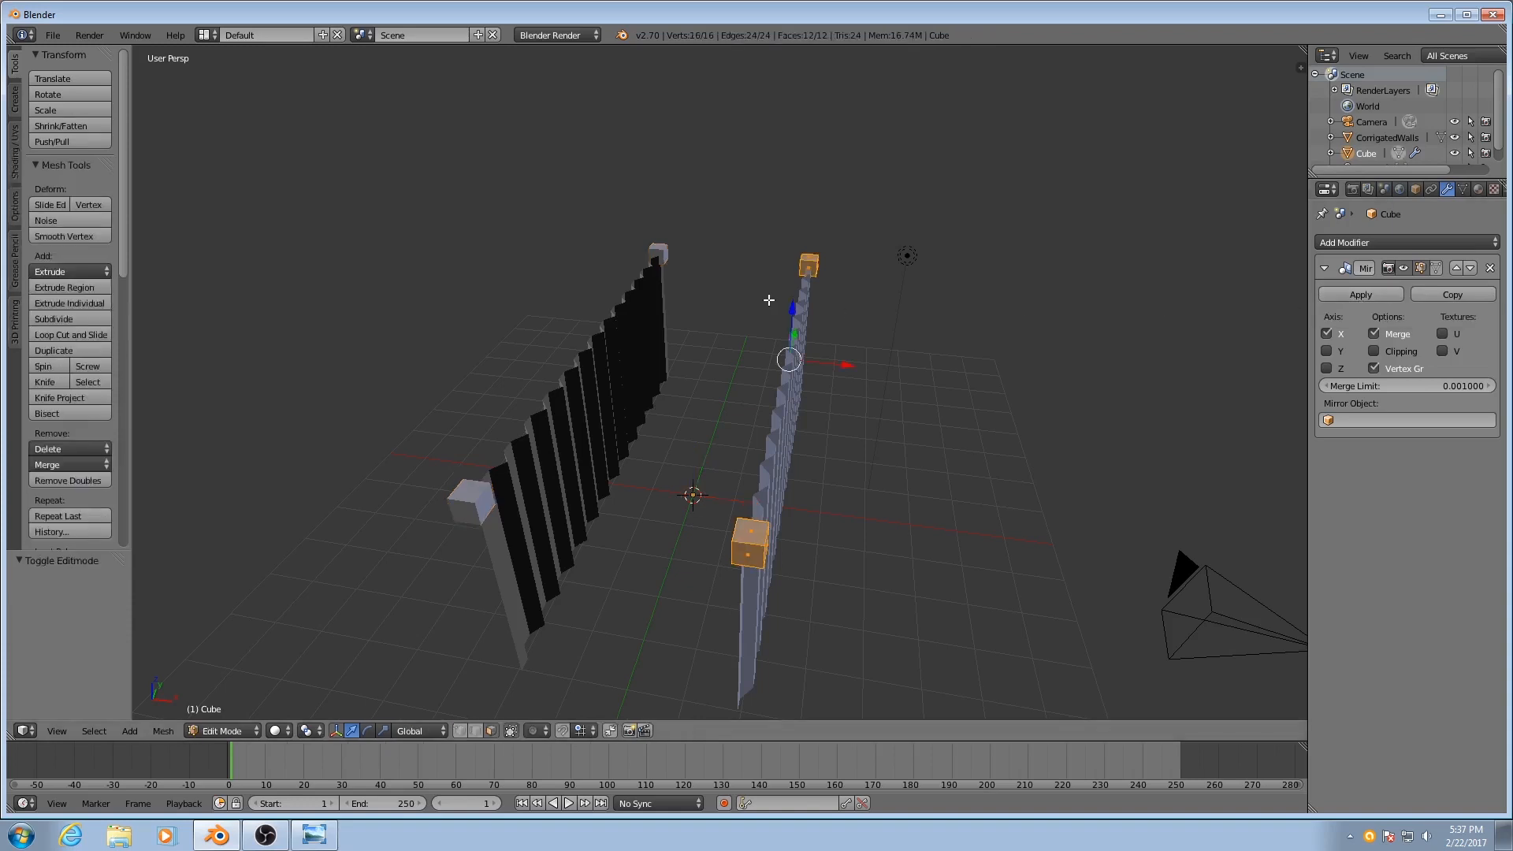
key(Tab)
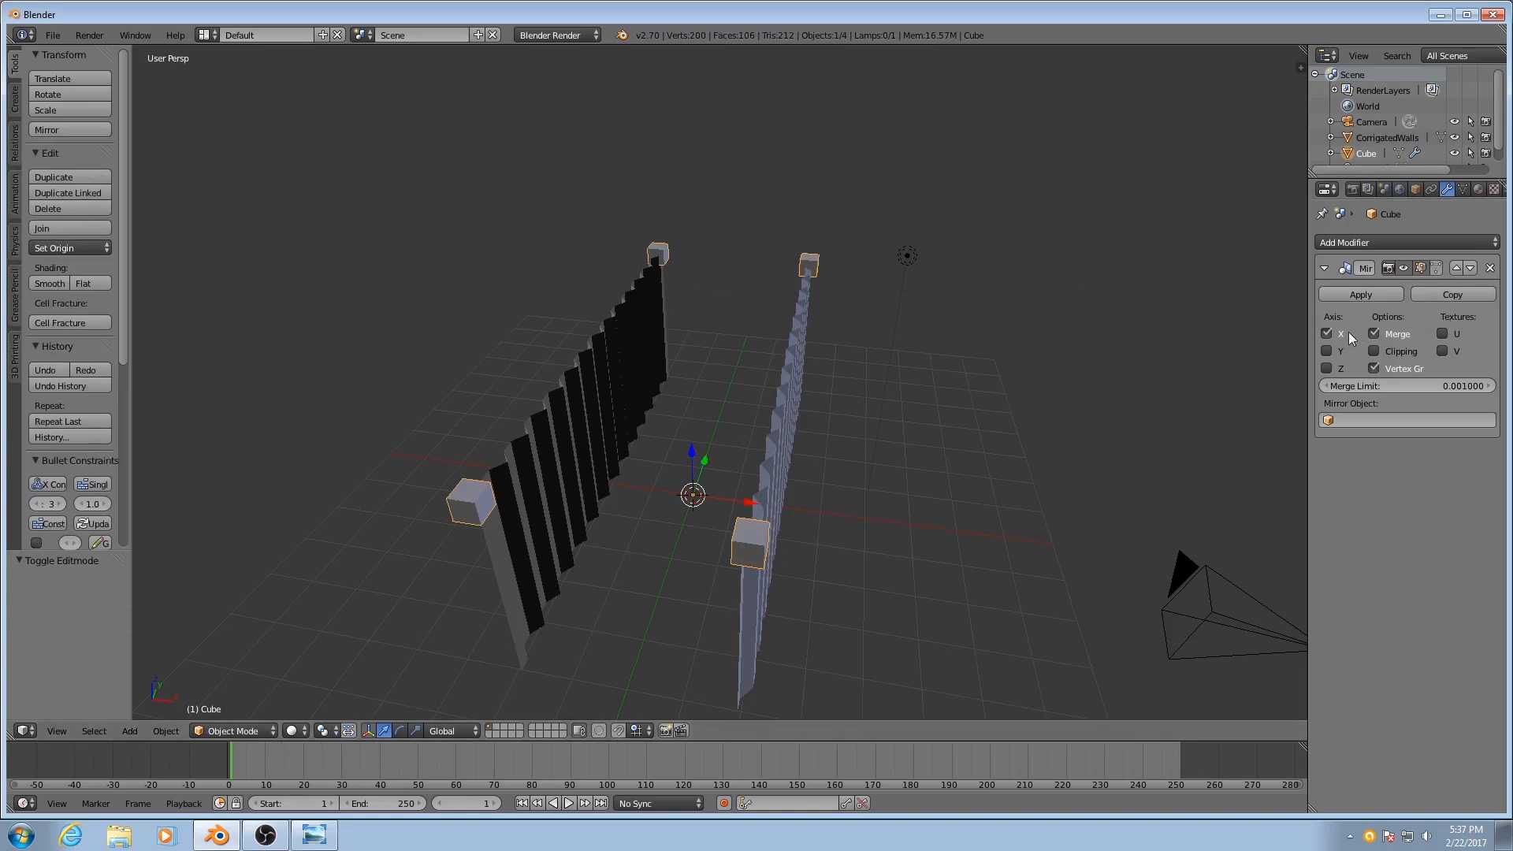
click(1376, 294)
middle_drag(788, 441, 734, 379)
scroll(742, 393, up, 1)
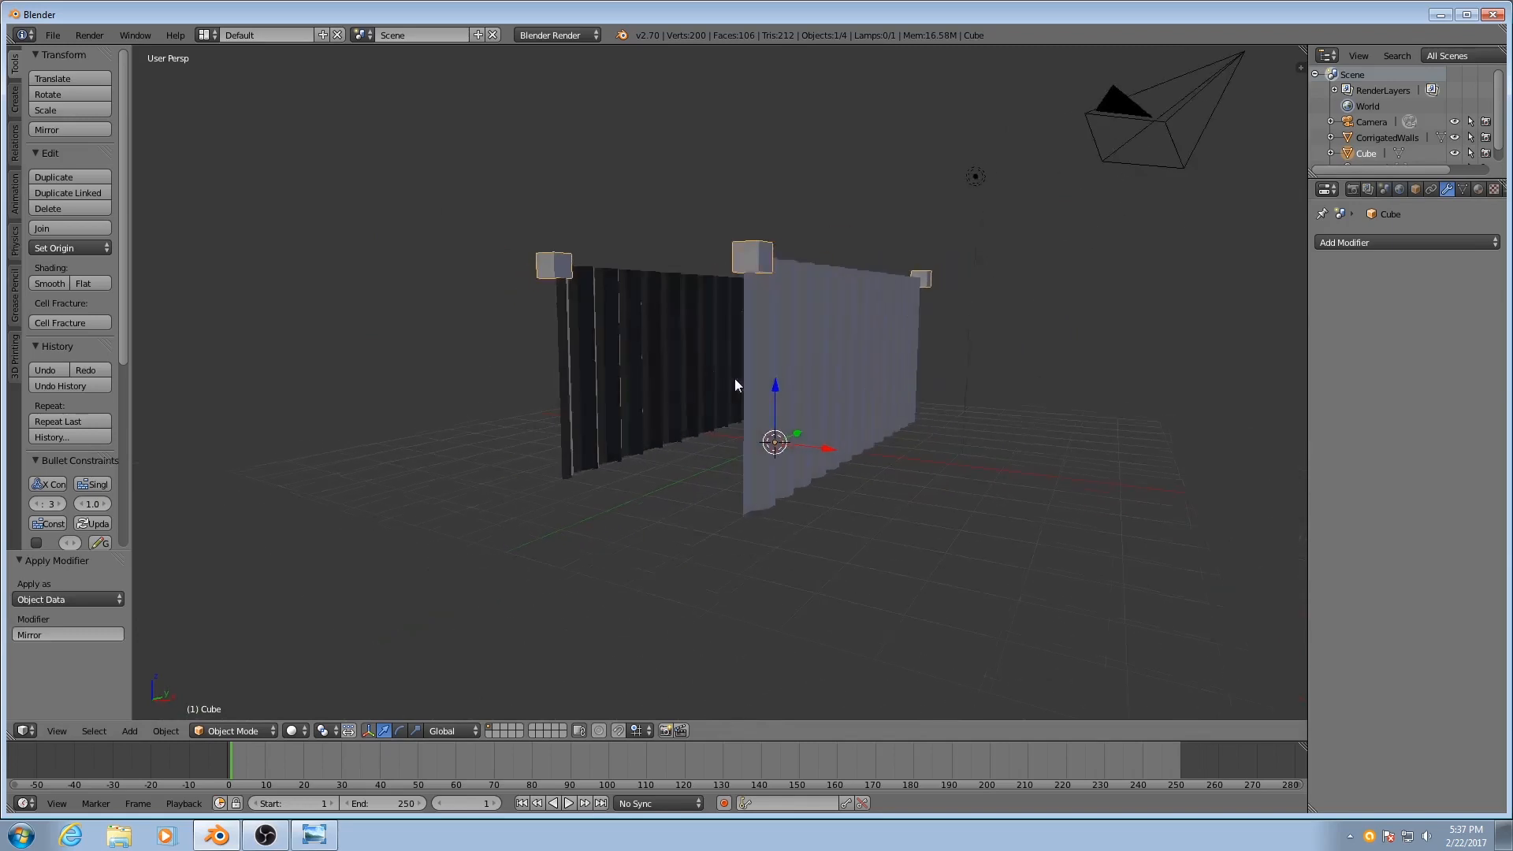
Duplicate all four upper corner blocks in Edit Mode and move the copies about -3.657 along Z to the walls' base.
middle_drag(754, 479, 543, 358)
key(Tab)
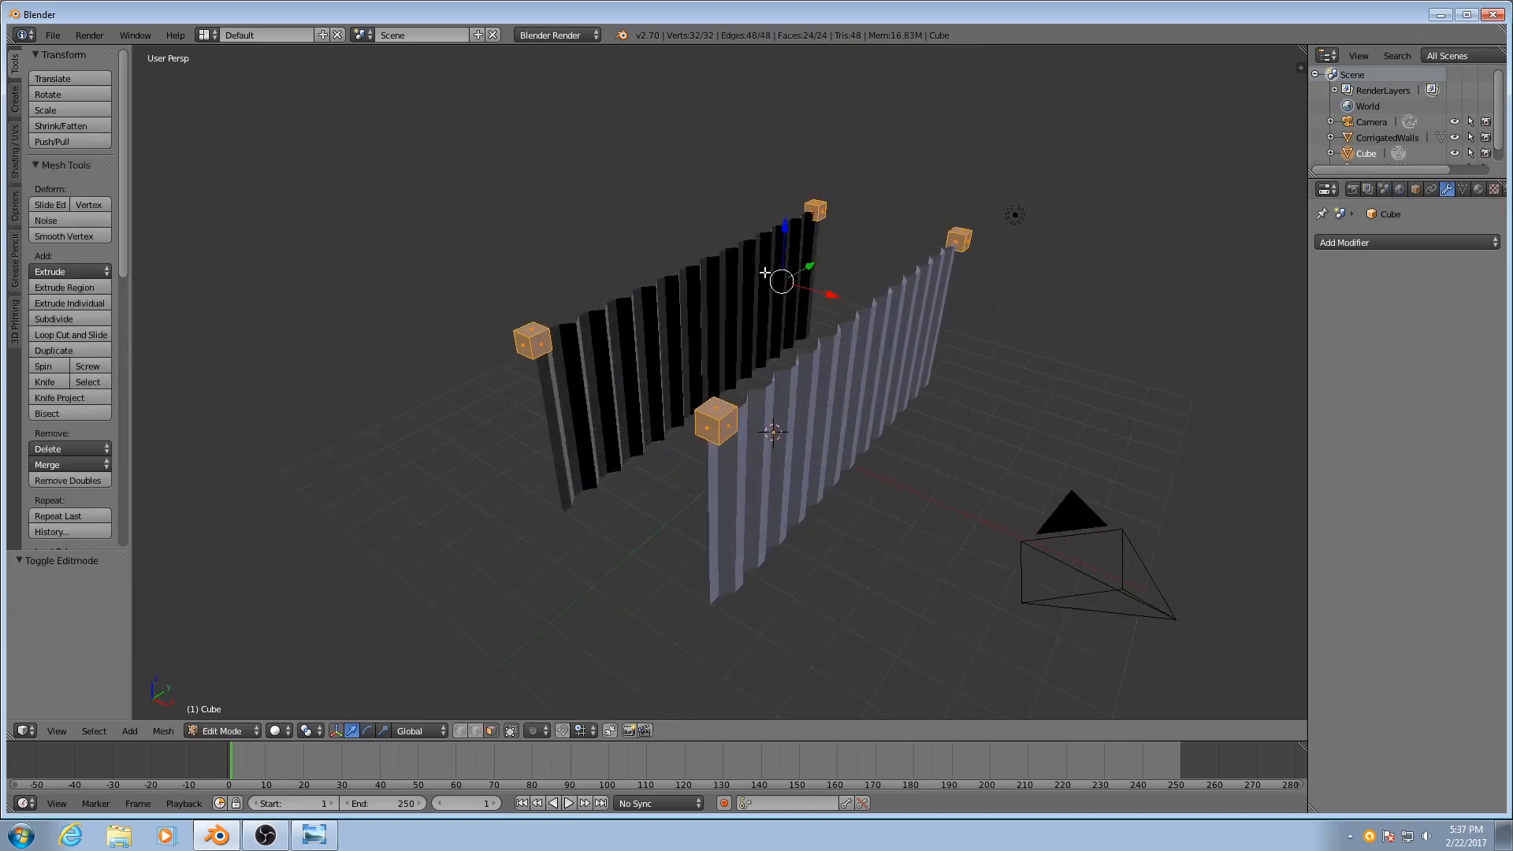
key(a)
key(a)
middle_drag(764, 307, 743, 311)
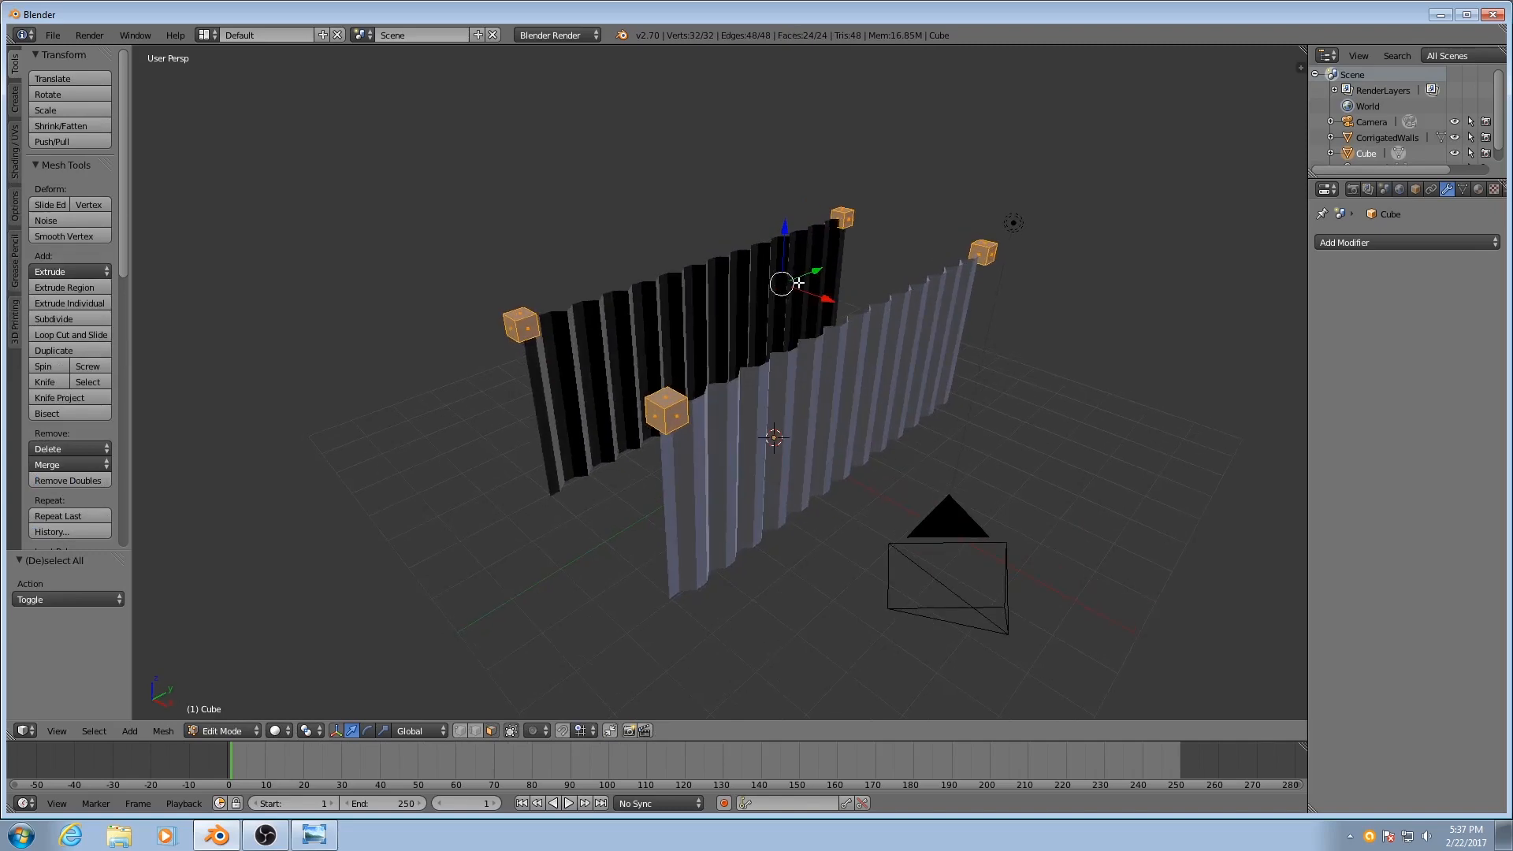
key(shift+d)
key(z)
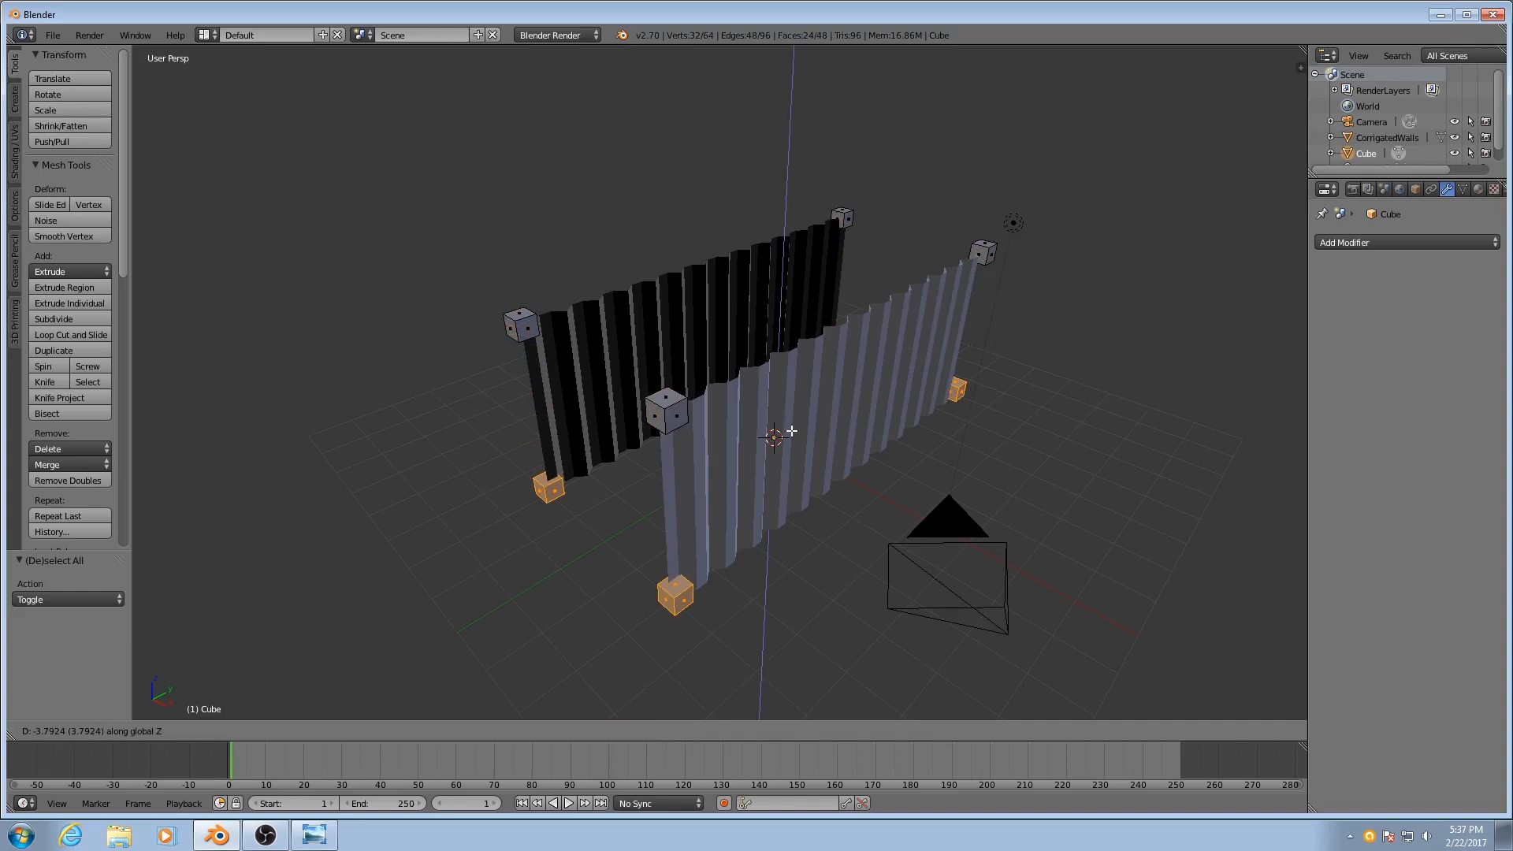
click(790, 430)
In an orthographic right view, lower the duplicated blocks about 0.097 along Z to line up with the walls' bottom edge.
middle_drag(788, 429, 748, 367)
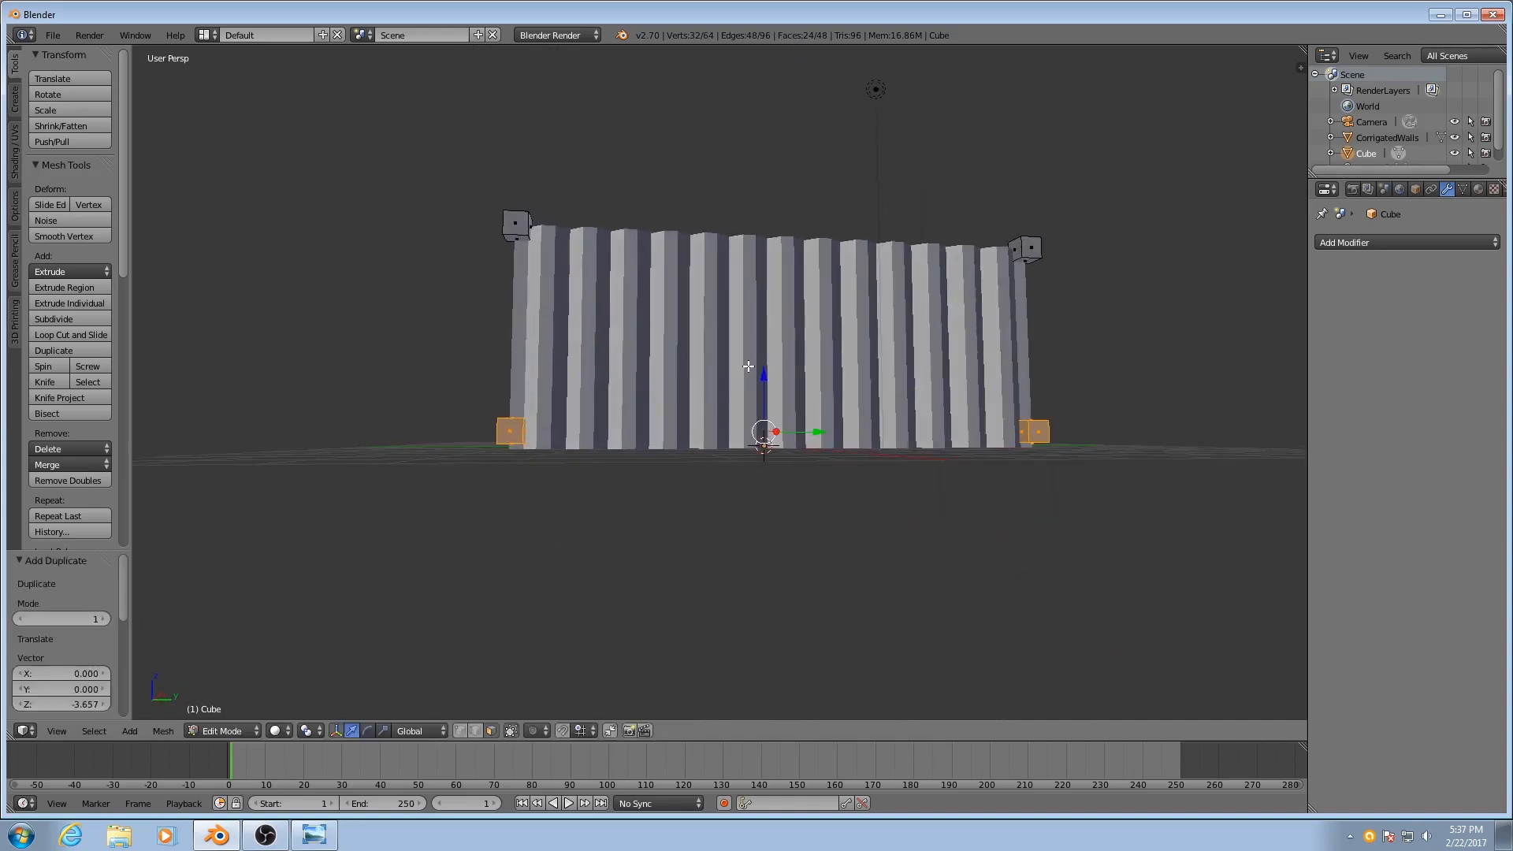
key(KP_4)
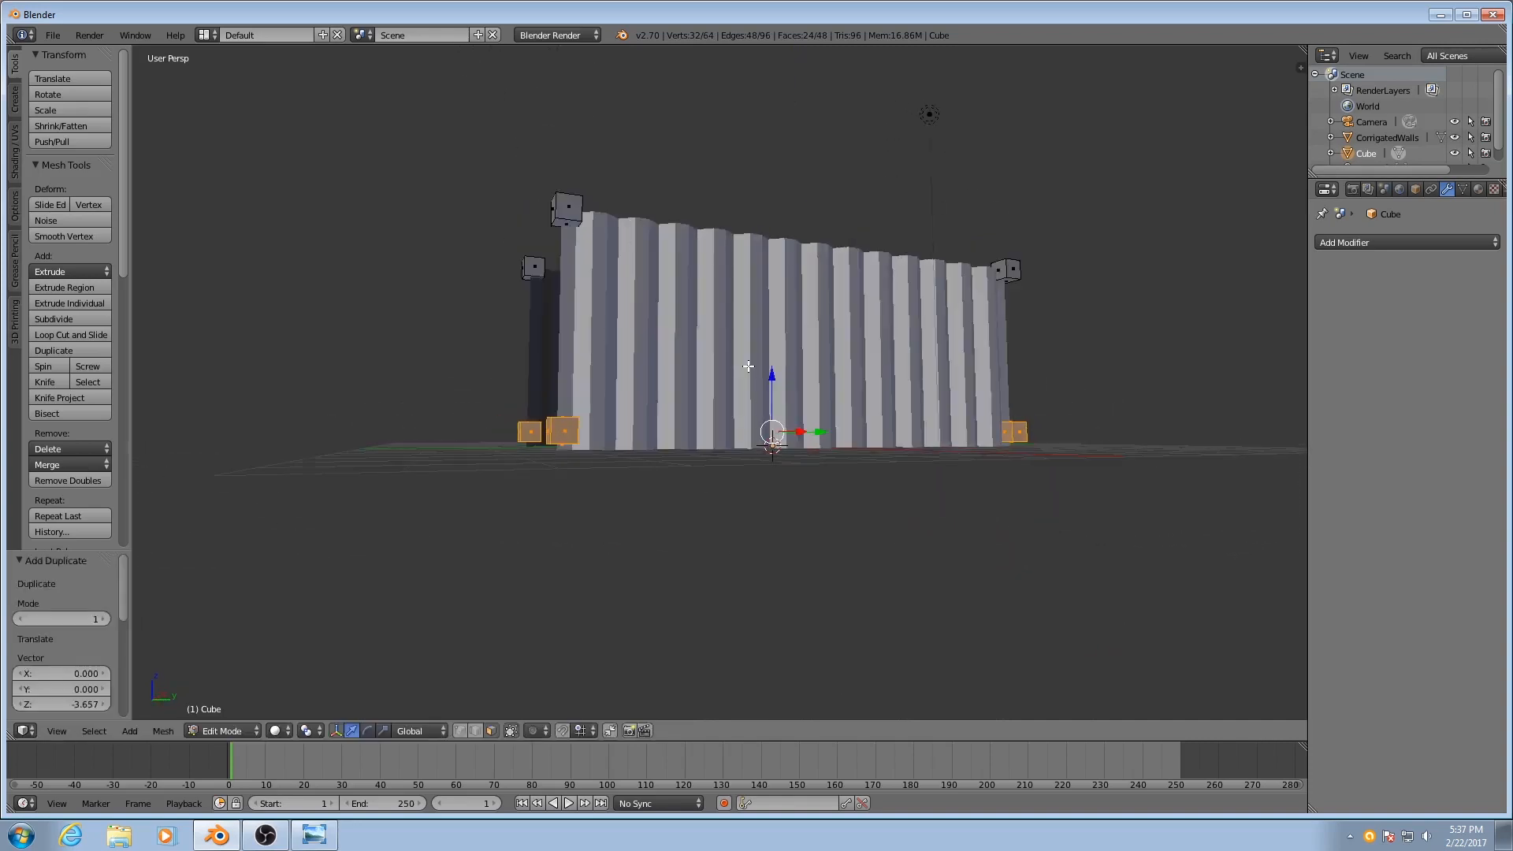
key(KP_3)
scroll(787, 348, up, 3)
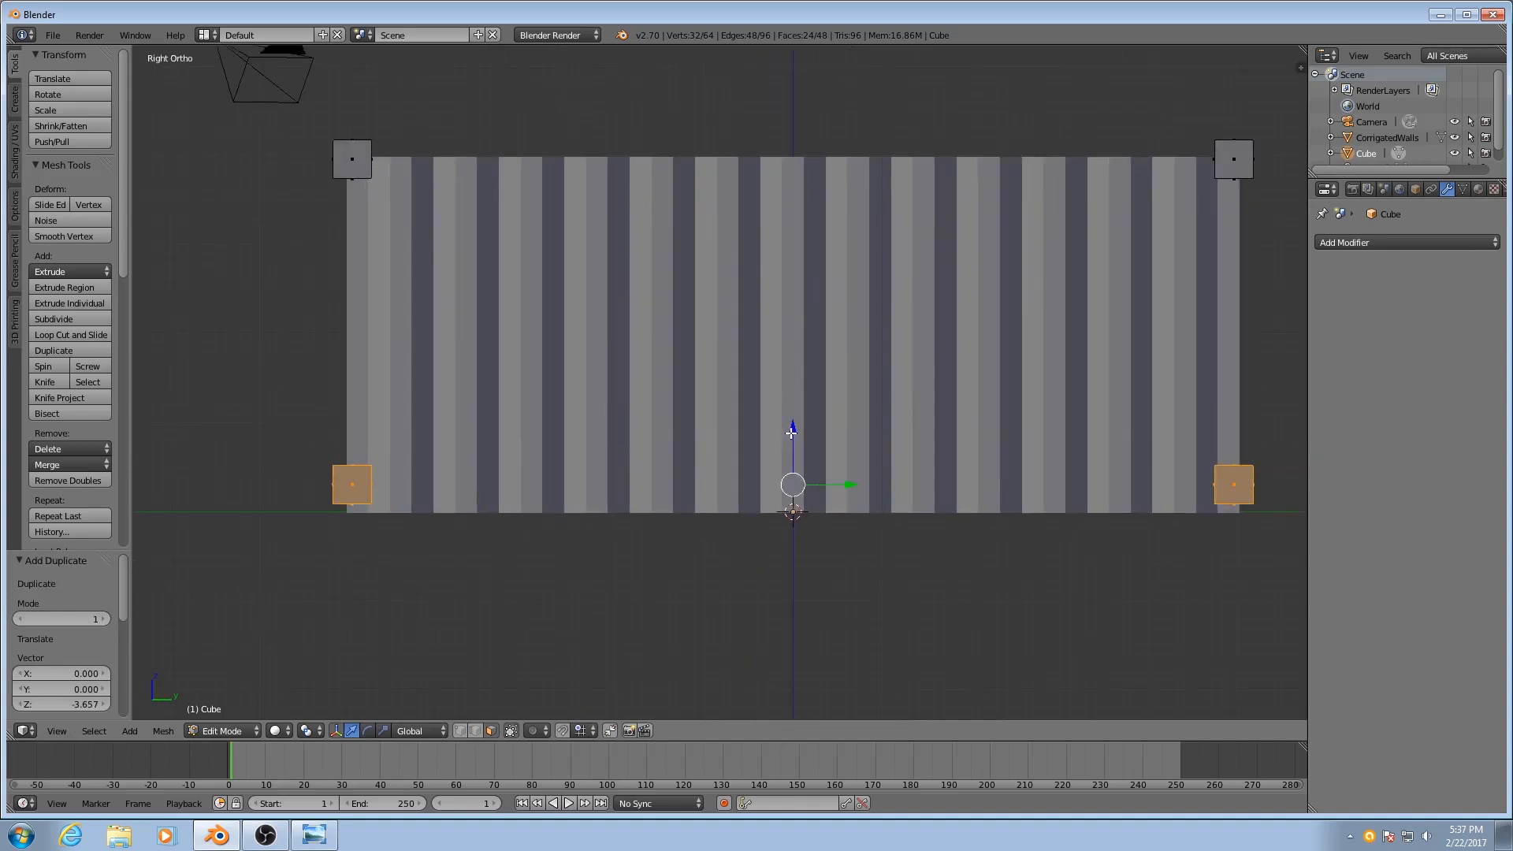
drag(791, 433, 789, 436)
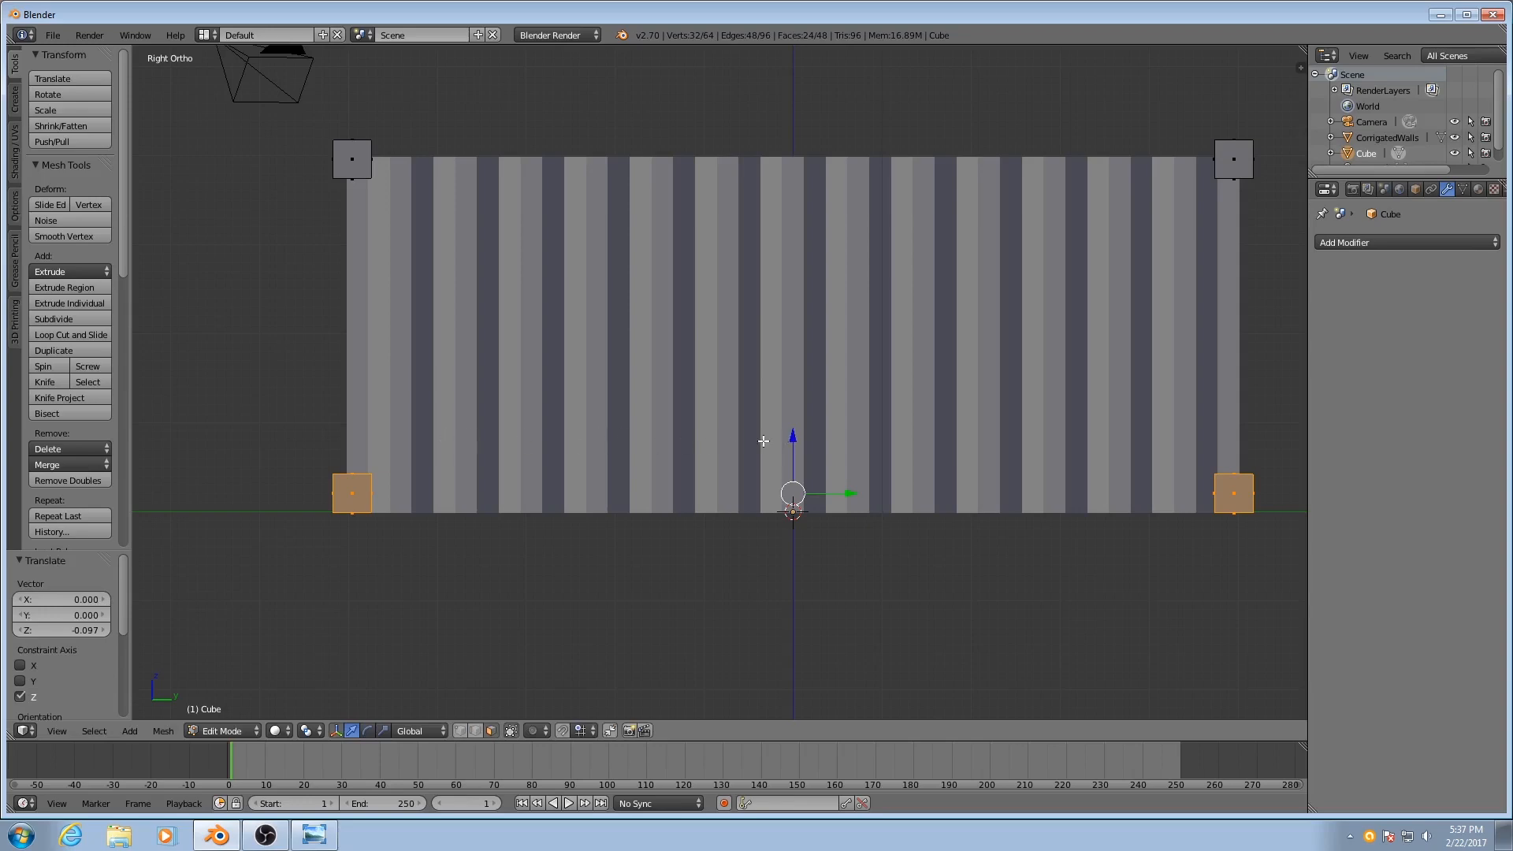
Select the facing inner faces of the two upper corner blocks at one end and join them with Bridge Edge Loops.
key(KP_5)
scroll(761, 440, down, 5)
middle_drag(589, 416, 764, 447)
middle_drag(850, 450, 838, 297)
middle_drag(682, 438, 915, 358)
right_click(1055, 278)
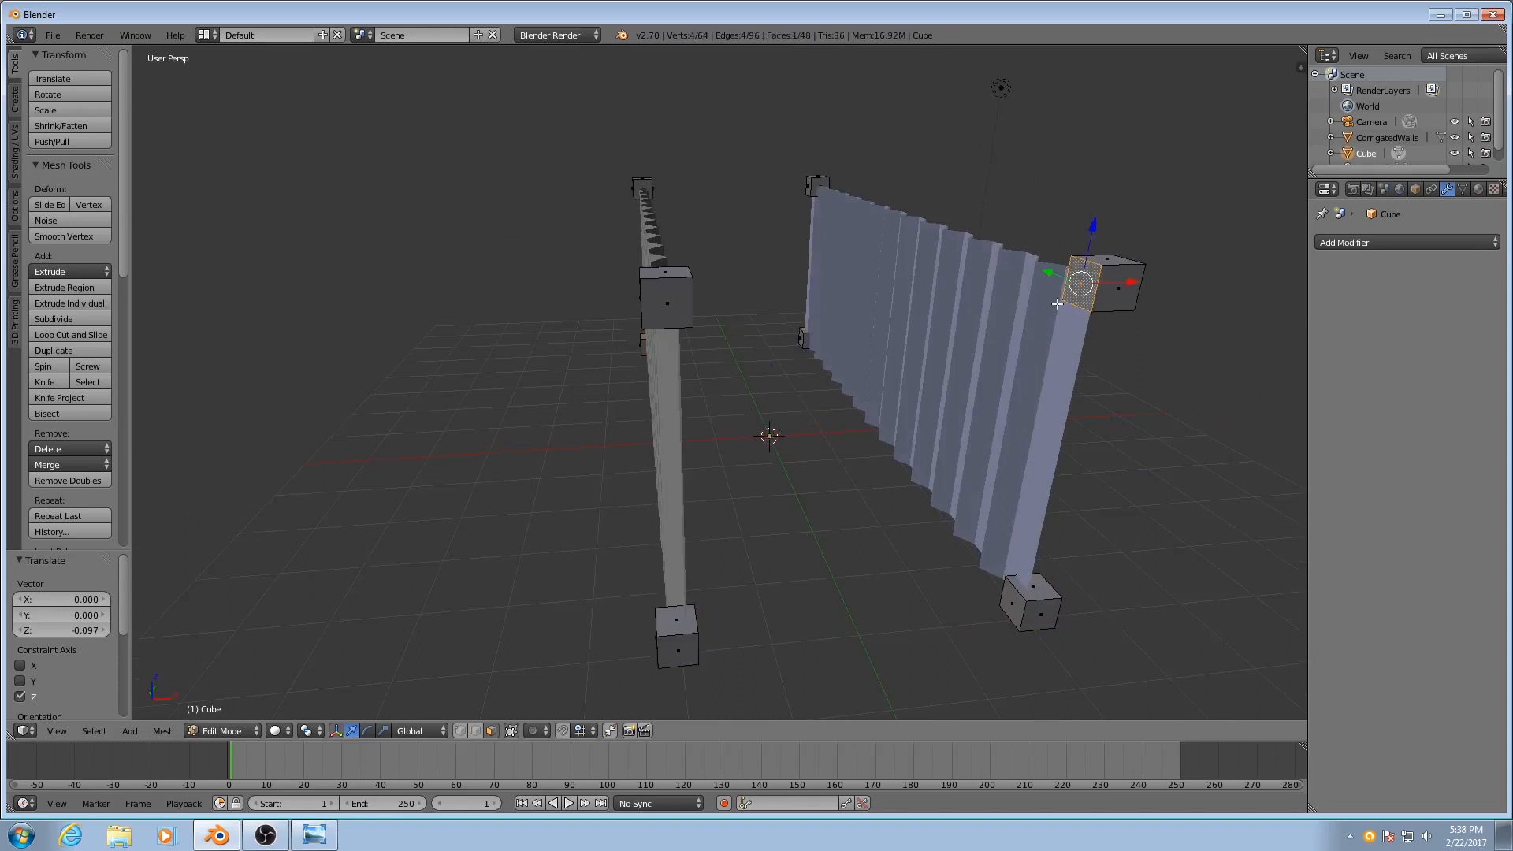
middle_drag(1055, 278, 881, 321)
middle_drag(1005, 304, 540, 253)
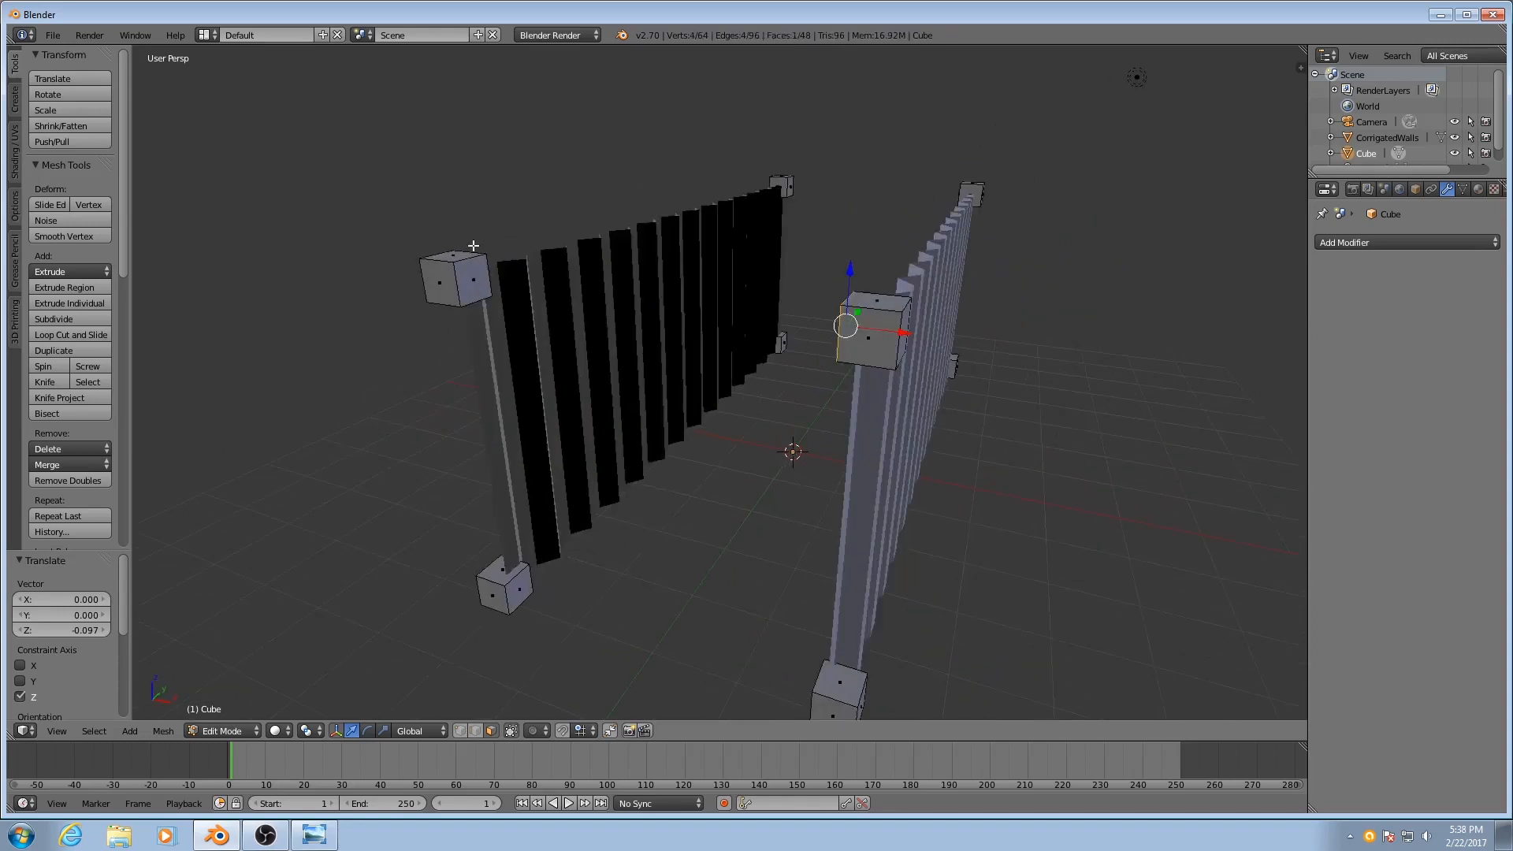
shift+right_click(467, 279)
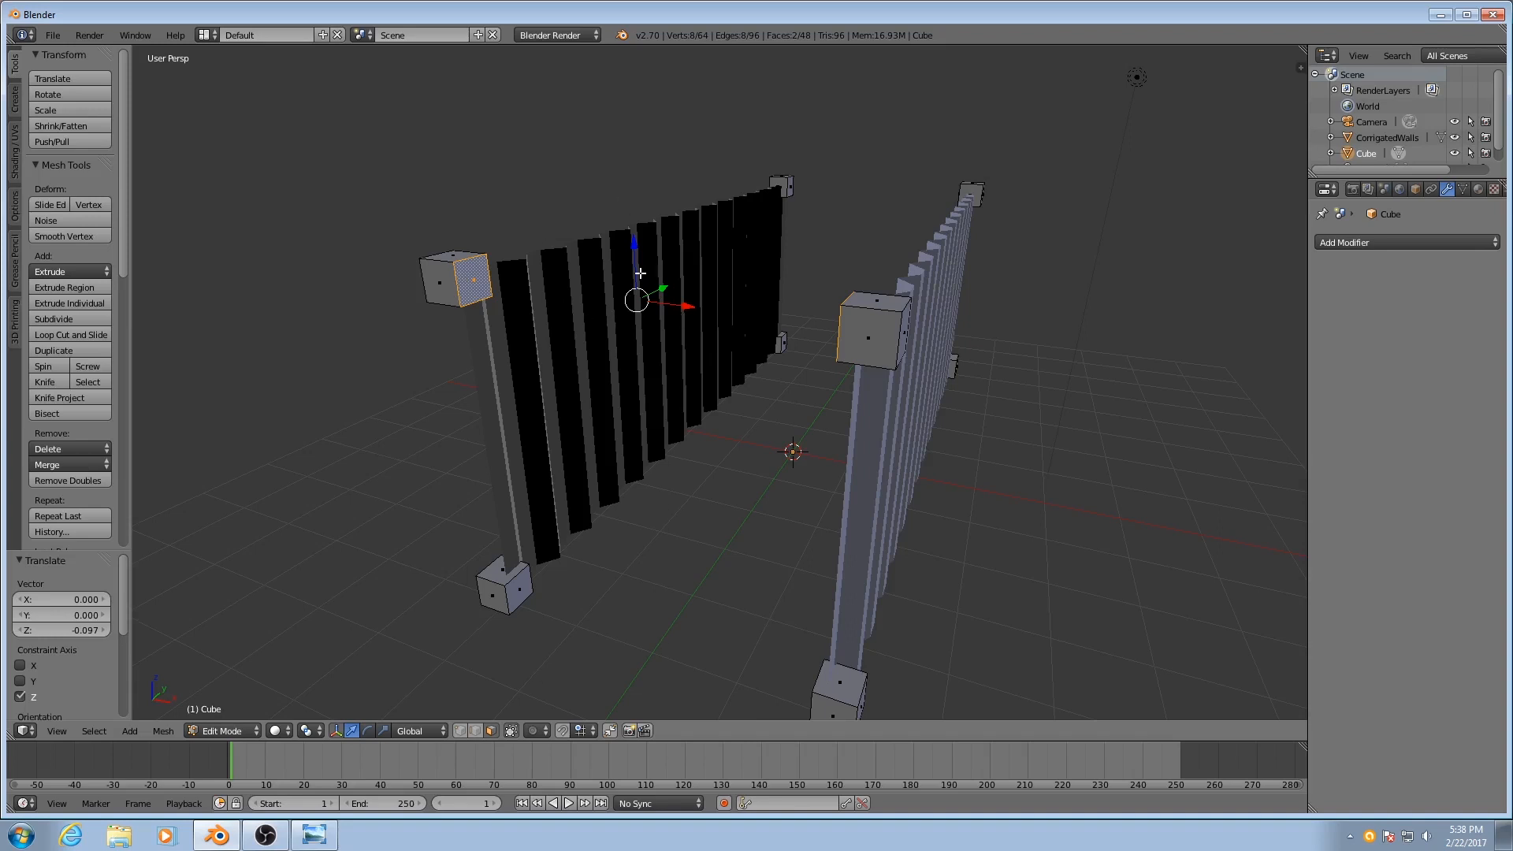
key(w)
mouse_move(641, 274)
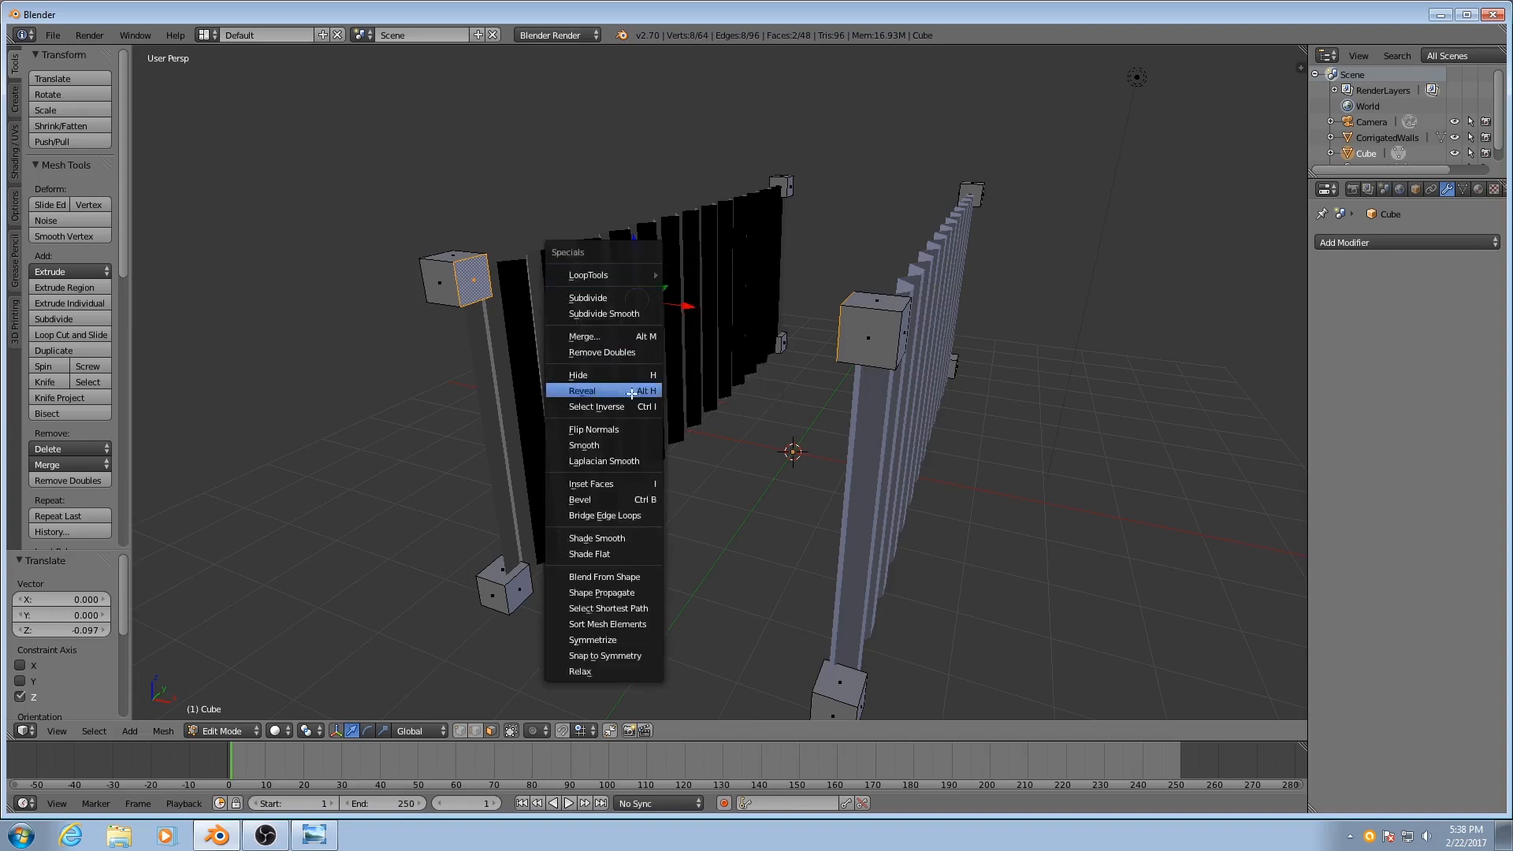
click(620, 515)
Select the inward-facing face of one lower corner block at the end with the bridged top beam.
middle_drag(614, 514, 631, 390)
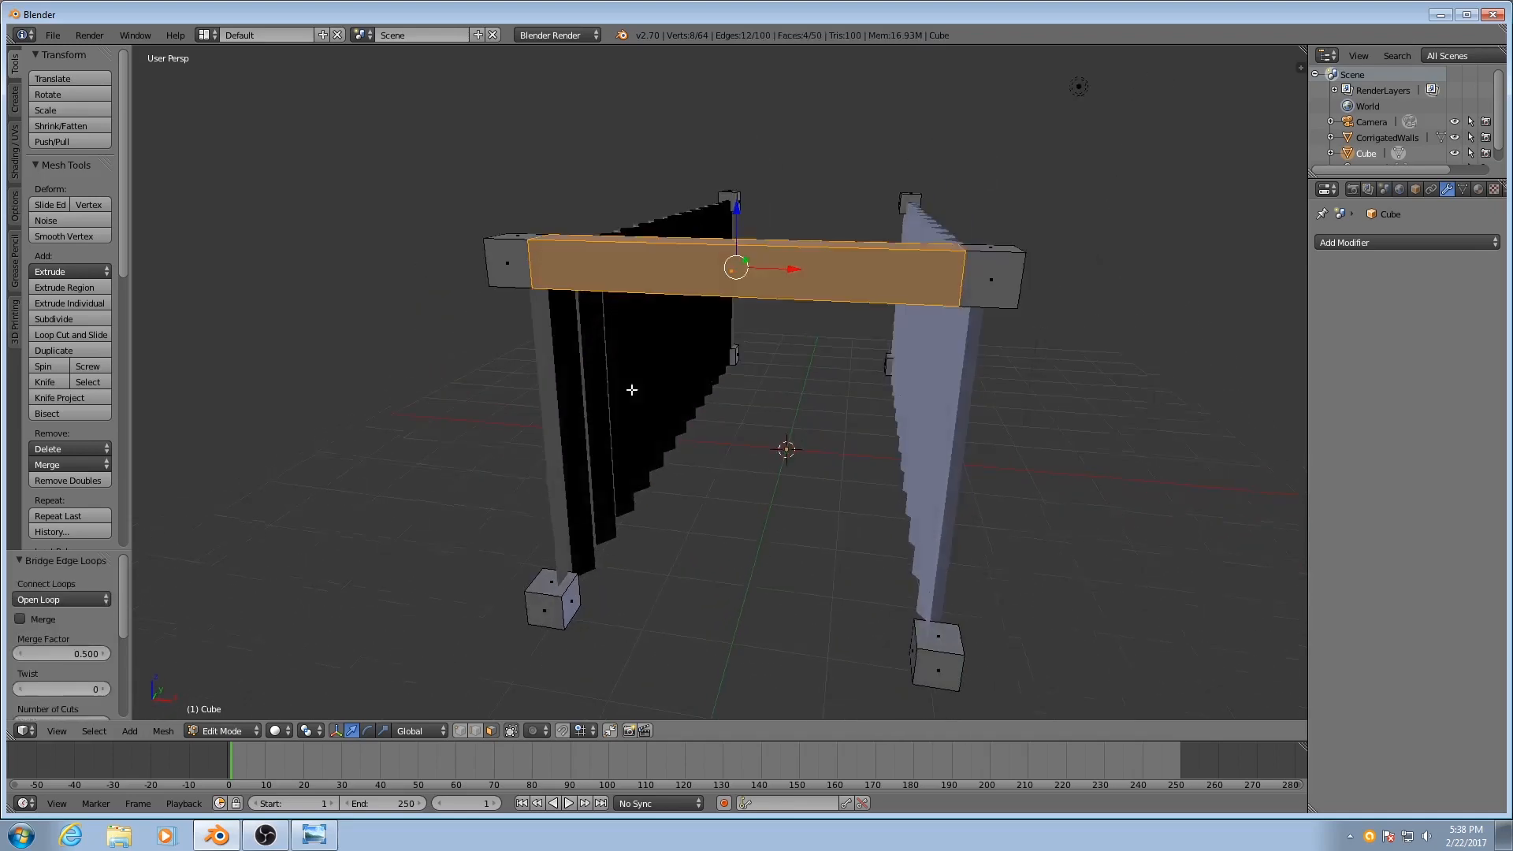
middle_drag(613, 531, 583, 587)
right_click(585, 589)
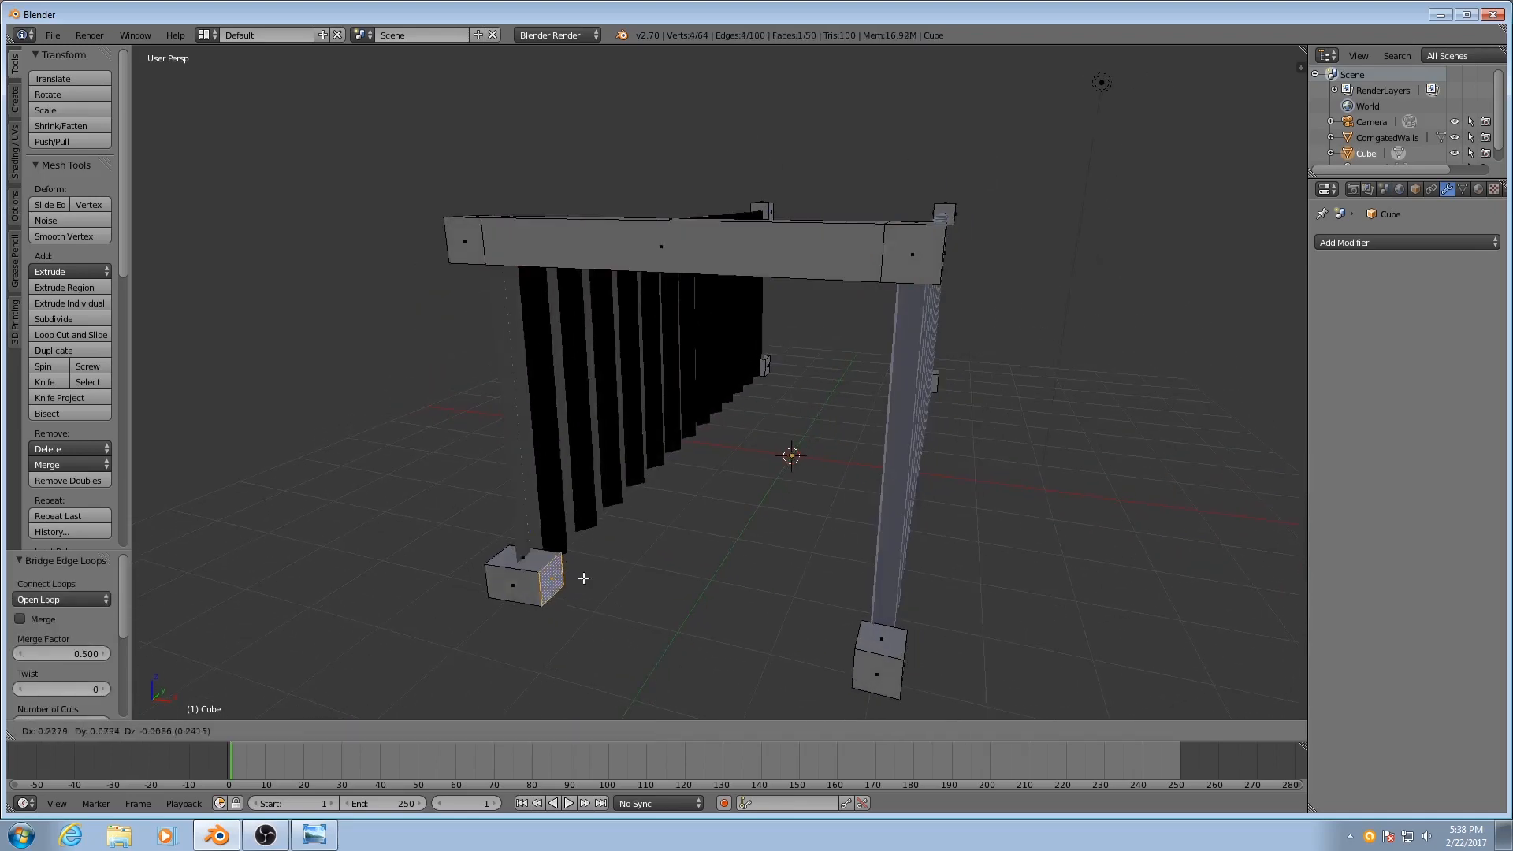
middle_drag(572, 513, 693, 514)
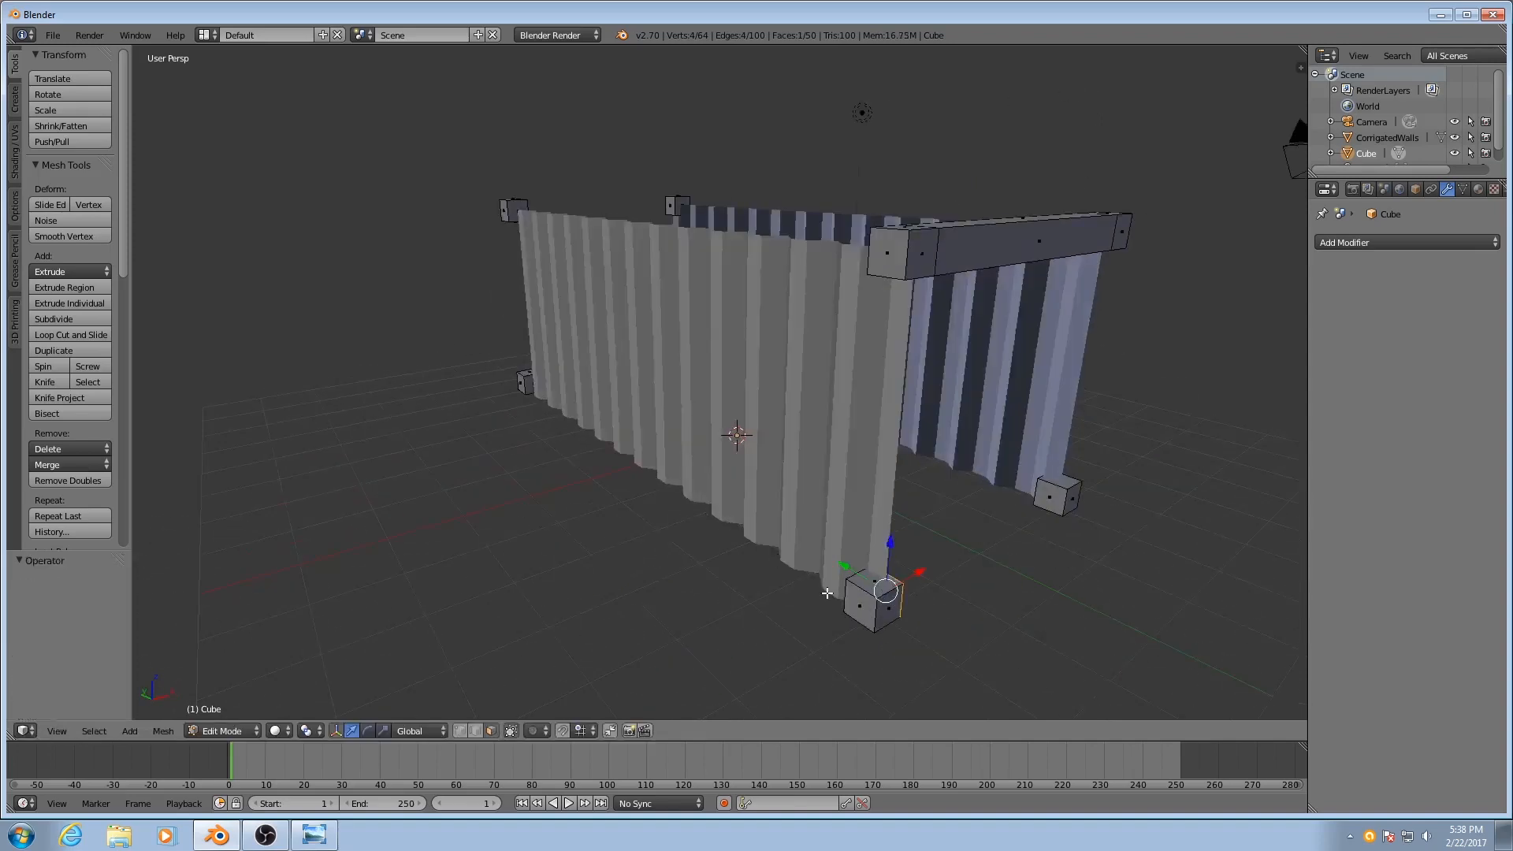
middle_drag(874, 355, 811, 418)
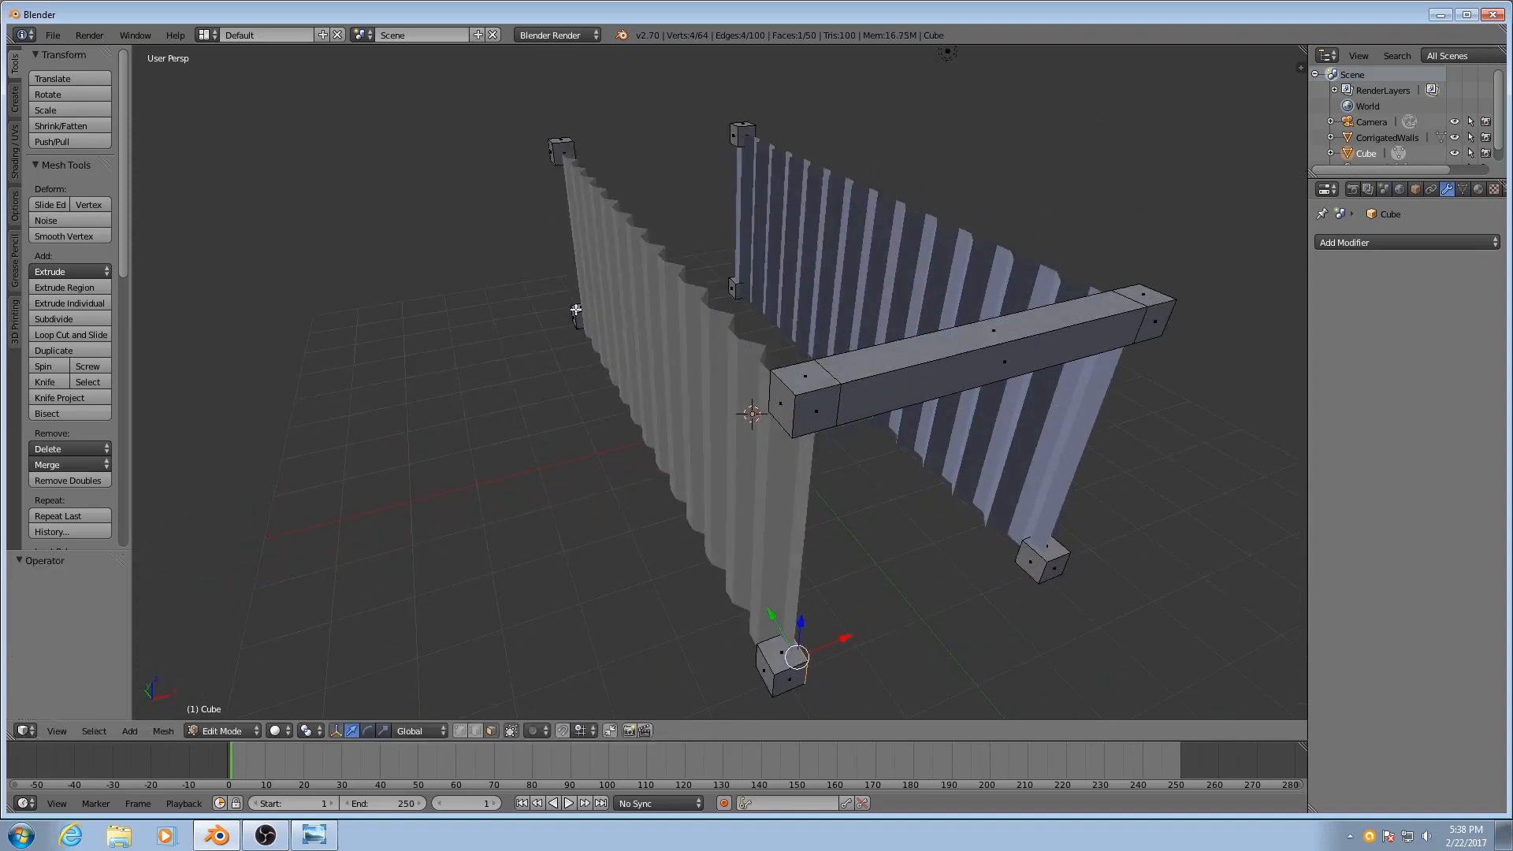